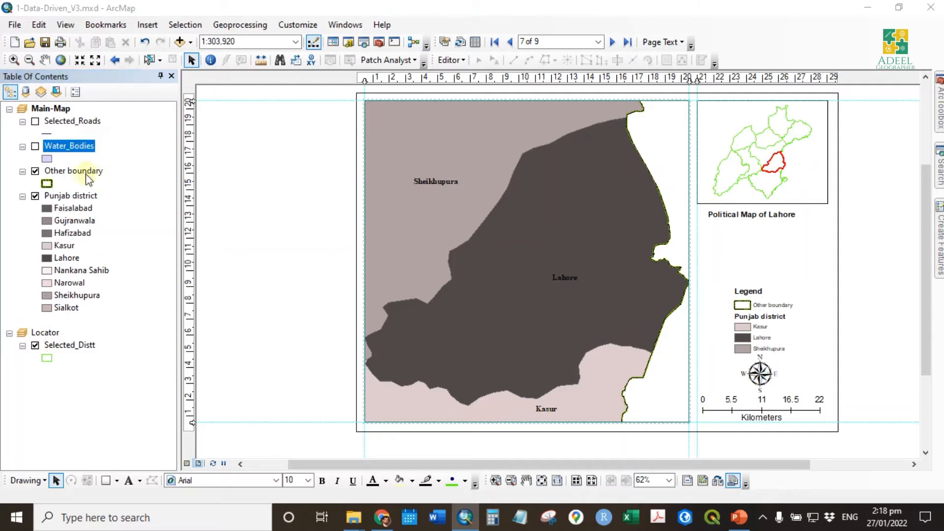
Review the index layer and name field in the Data Driven Pages setup without changing anything
left_click(87, 172)
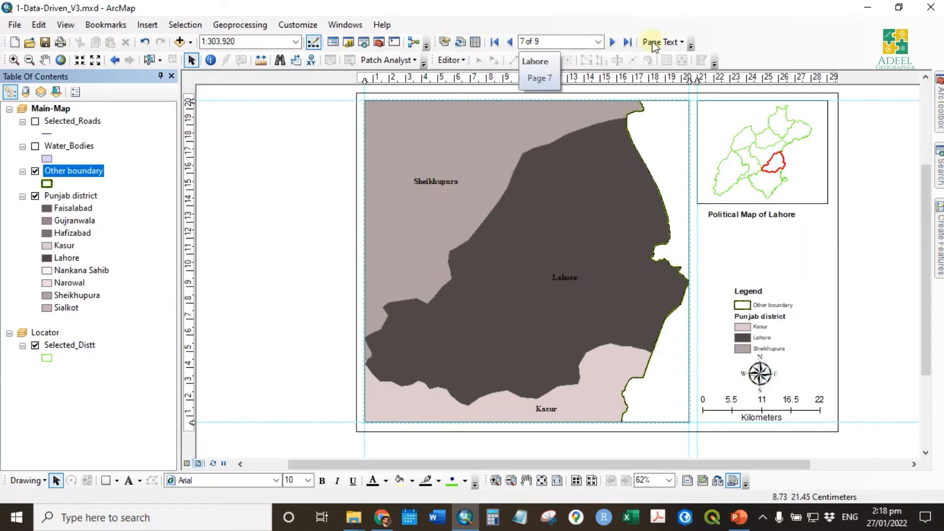
left_click(446, 42)
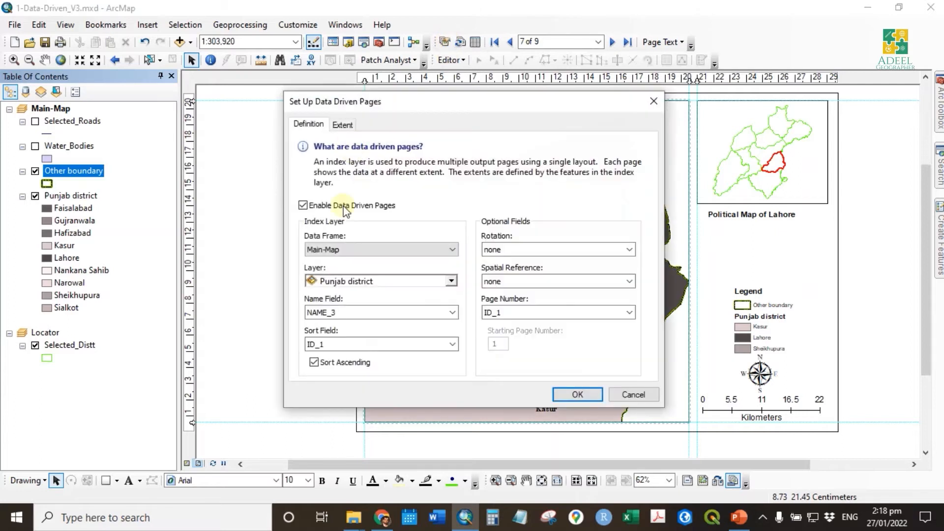
left_click(620, 396)
Duplicate the Punjab district layer within the Main-Map data frame and place the copy directly beneath Other boundary
left_click(77, 196)
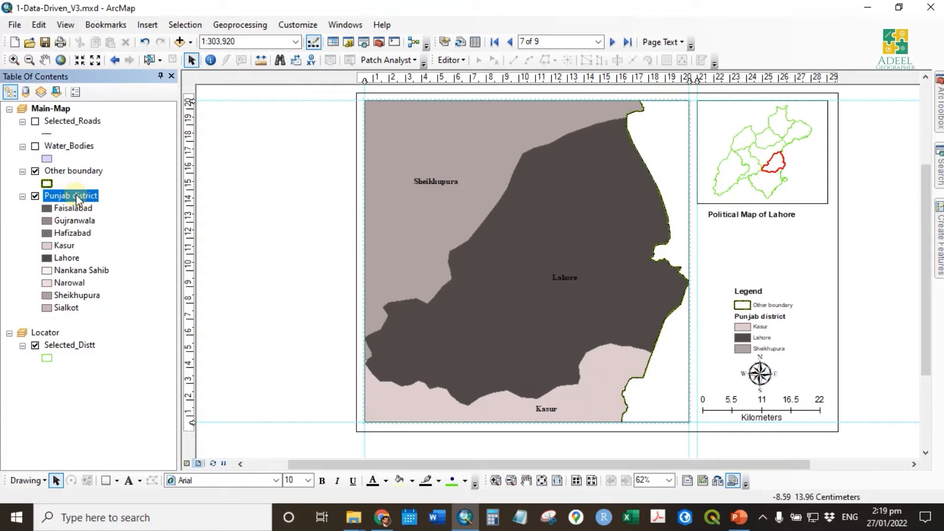
right_click(86, 199)
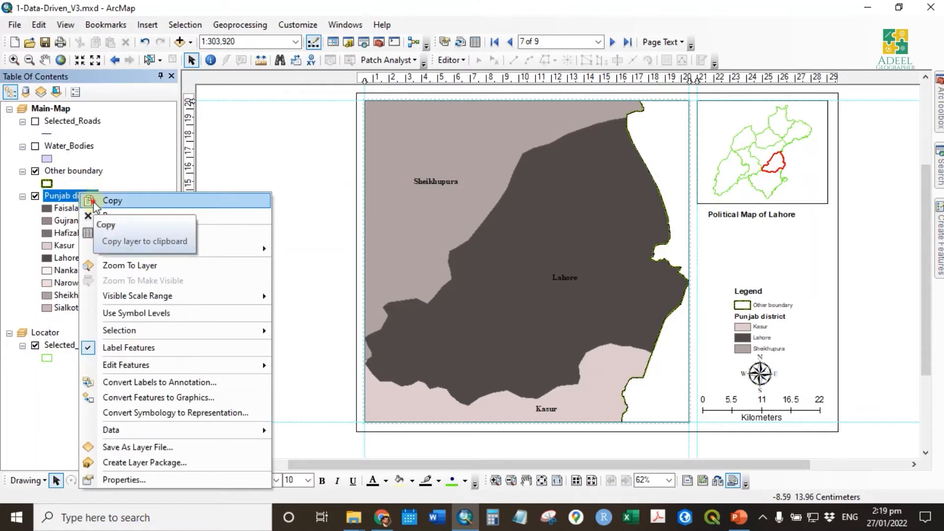
left_click(108, 199)
right_click(59, 112)
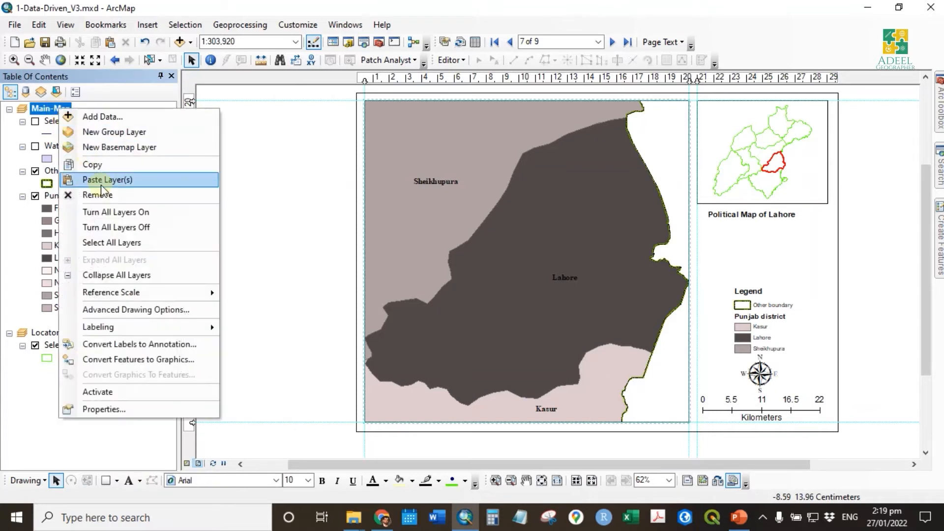
left_click(94, 120)
left_click_drag(78, 143, 91, 295)
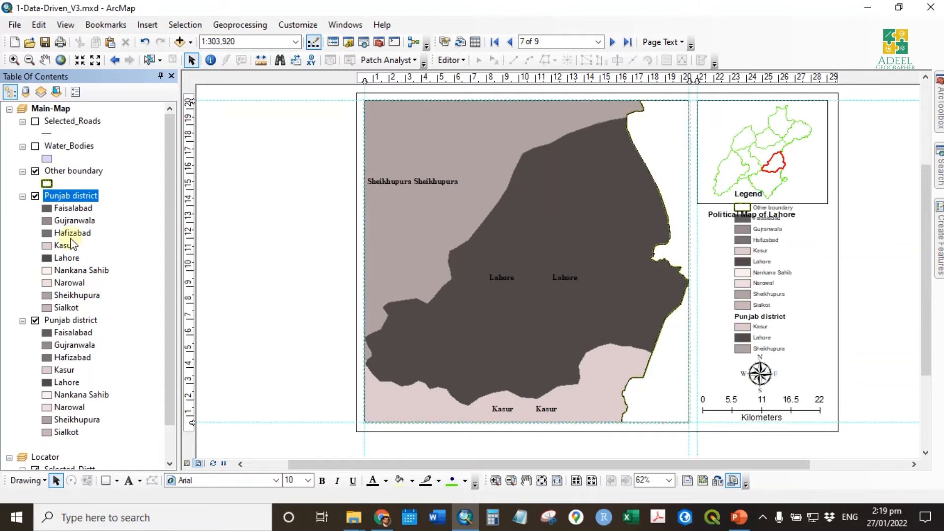
Rename the upper Punjab district layer to "Selected district"
left_click(78, 196)
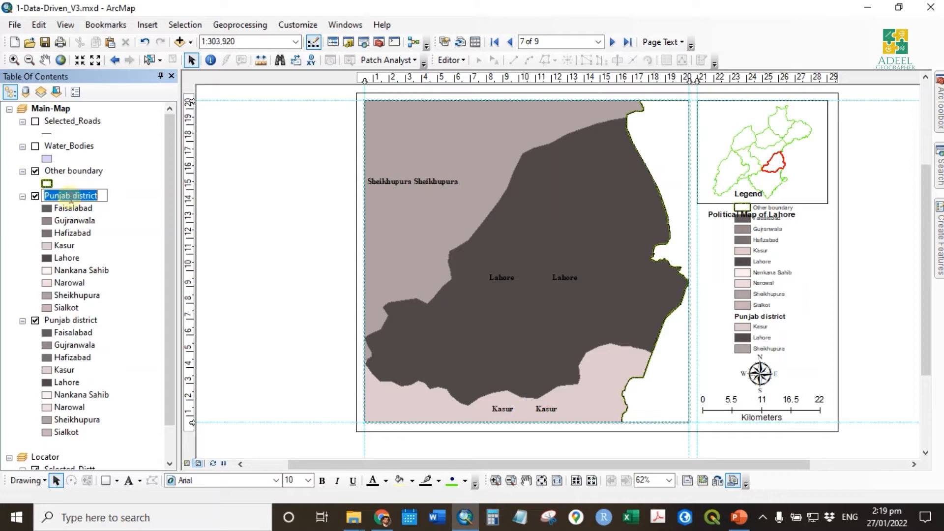
type("S")
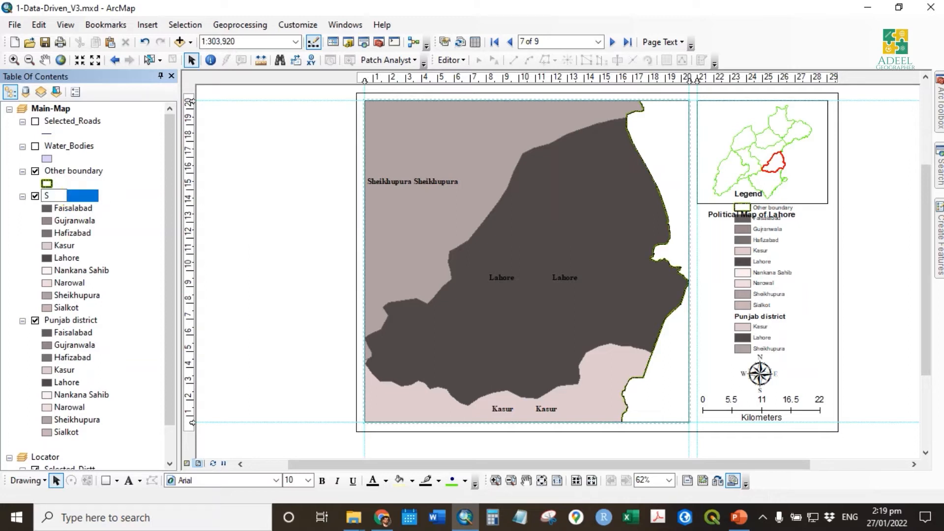
type("elected district")
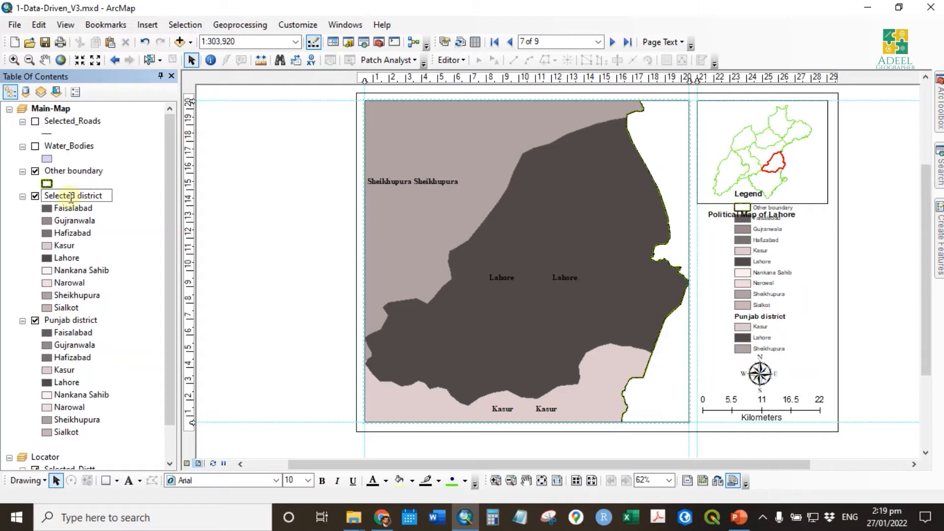
key("Return")
Rename the remaining Punjab district layer to "Index_Layer"
left_click(84, 322)
left_click(75, 324)
type("Index_Layer")
key("Return")
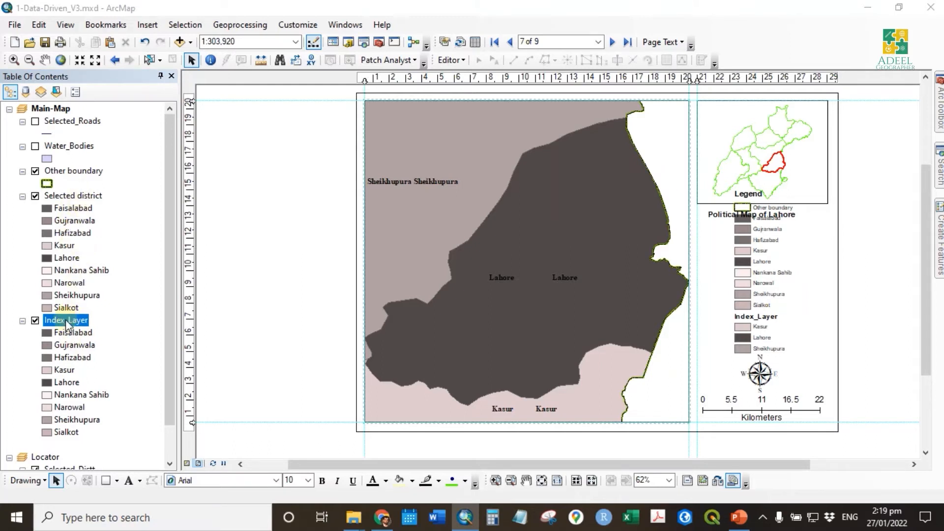
Check the index layer in the Data Driven Pages setup, and turn off the visibility of Index_Layer
left_click(446, 42)
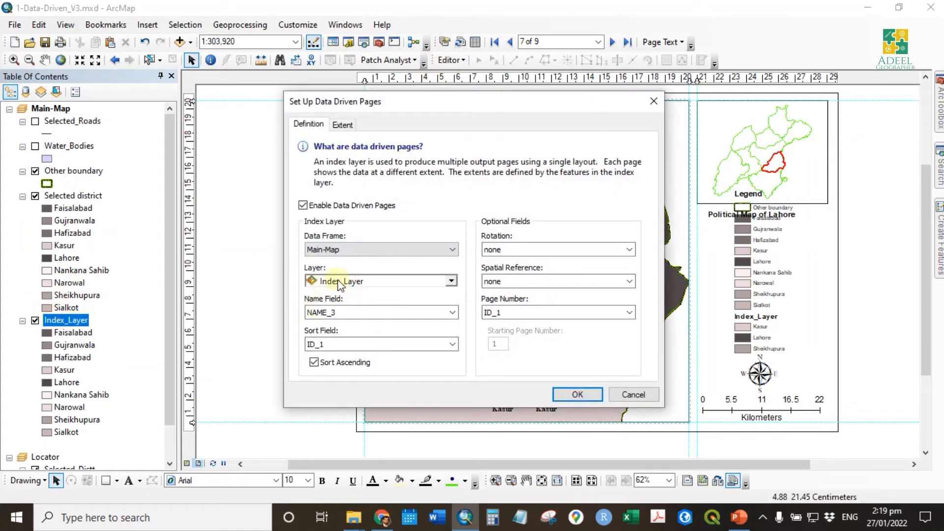
left_click(654, 390)
left_click(35, 321)
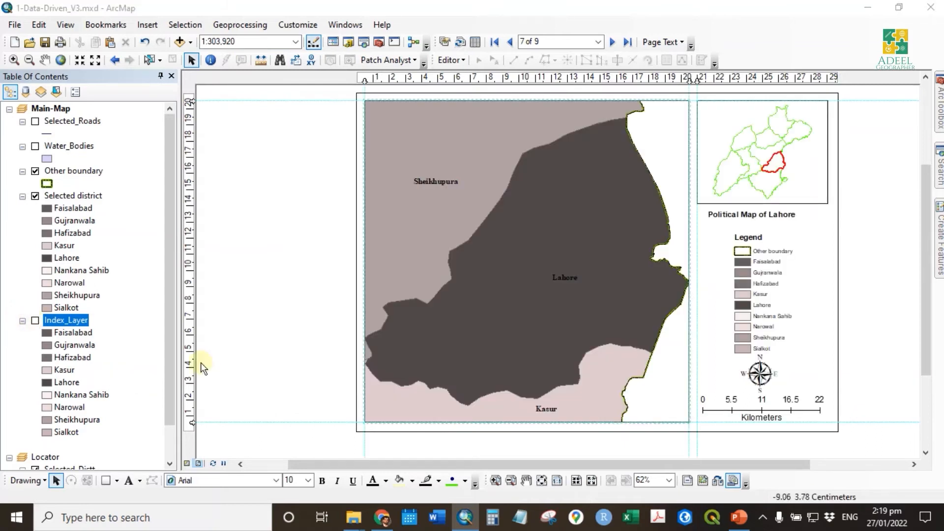
Compare the definition query options in the properties of Selected district and Index_Layer, leaving both unchanged
left_click(92, 196)
double_click(92, 196)
left_click_drag(545, 82, 731, 67)
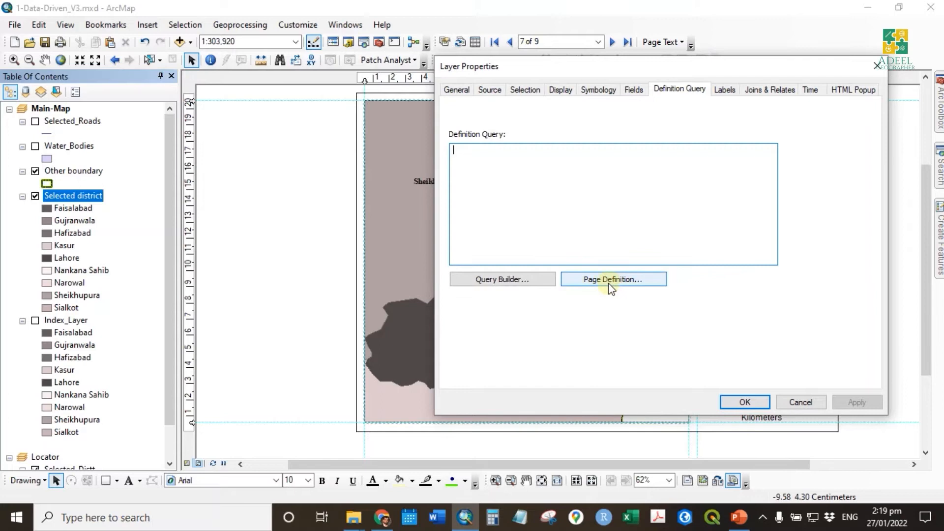
left_click(798, 407)
left_click(64, 322)
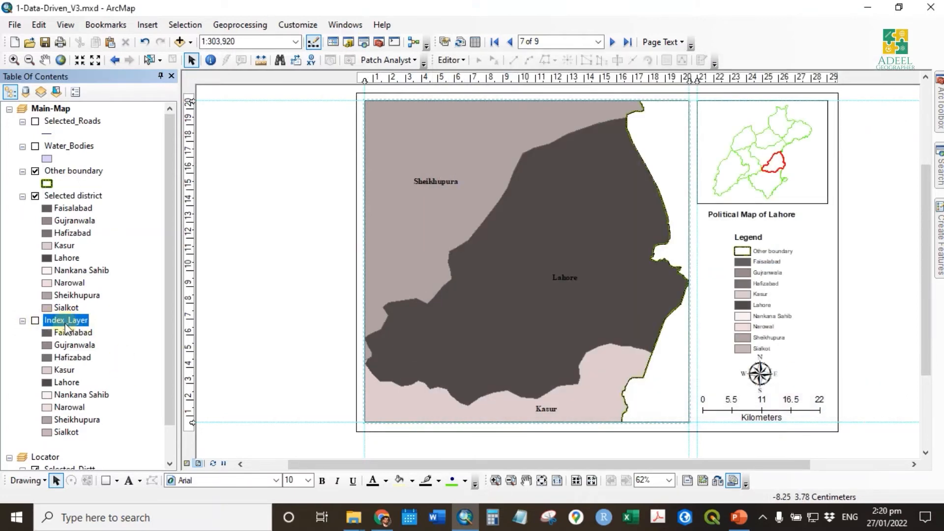
double_click(62, 321)
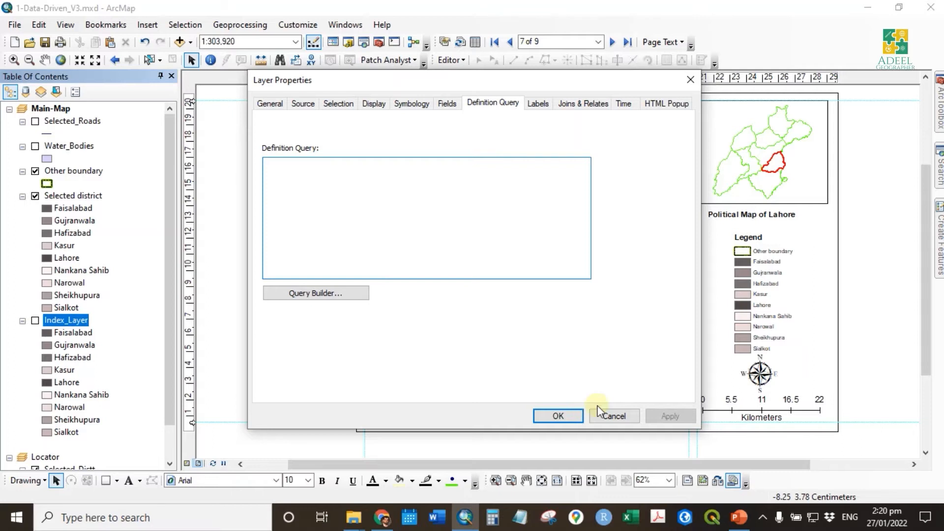
left_click(621, 417)
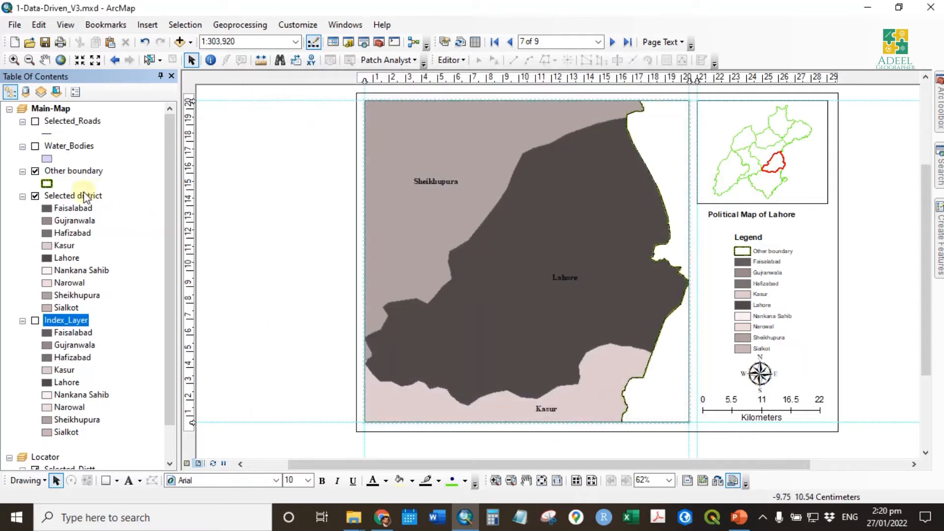
Symbolize the Selected district layer with a single unfilled symbol with a dashed outline of width 2.00
double_click(78, 195)
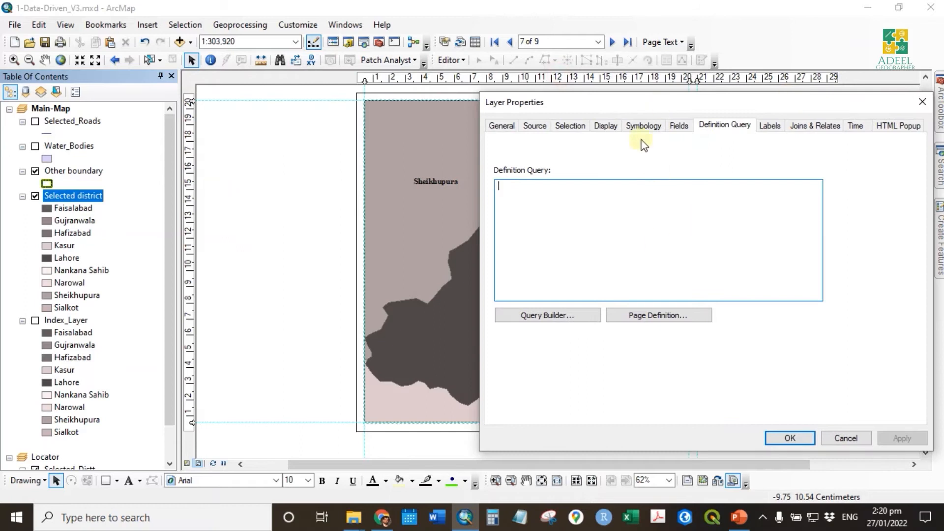
left_click(645, 127)
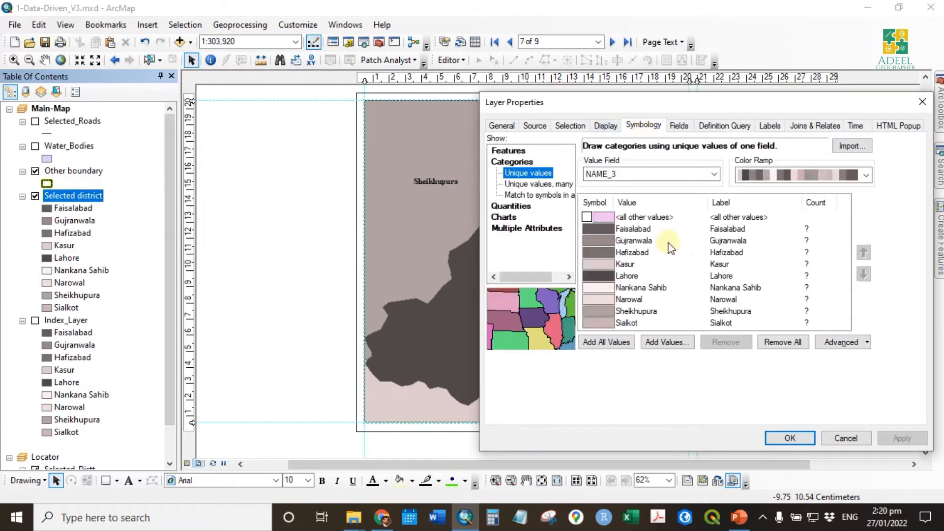
left_click(508, 151)
left_click(661, 202)
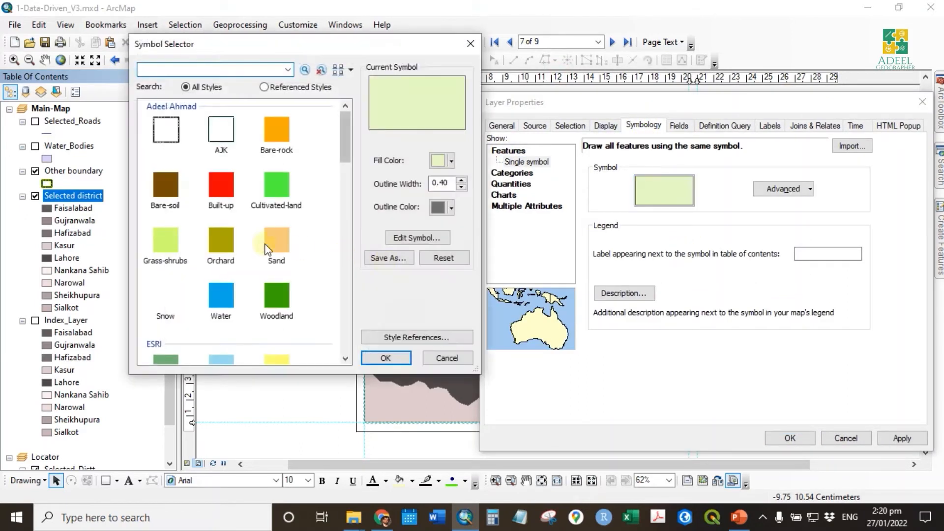
left_click(169, 130)
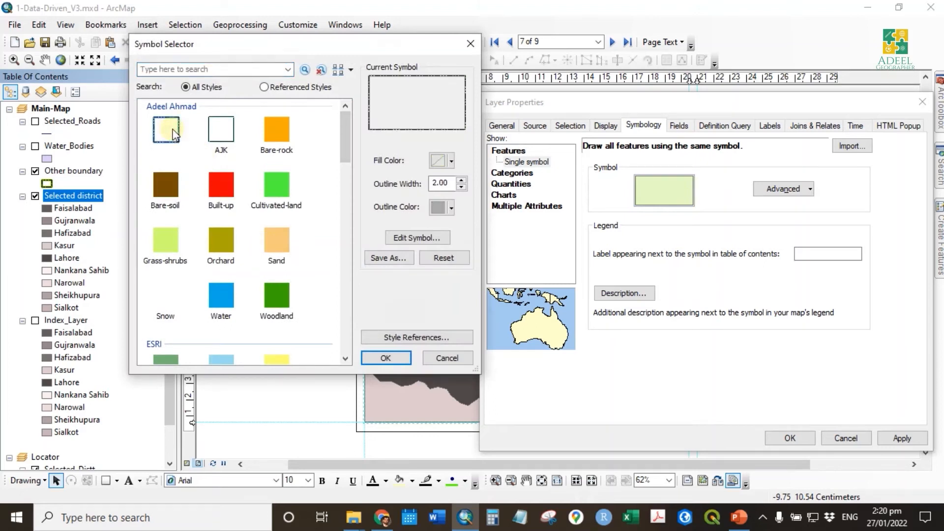
double_click(173, 134)
left_click(902, 439)
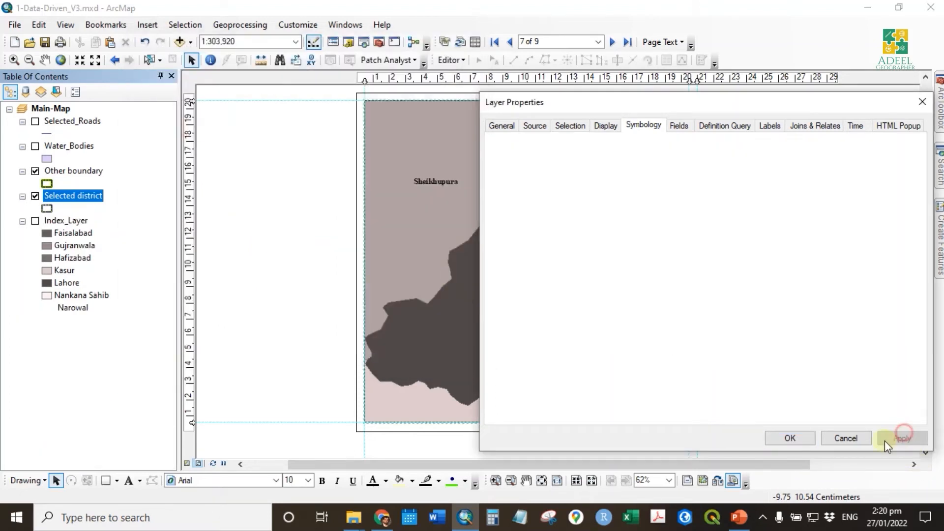
left_click(787, 438)
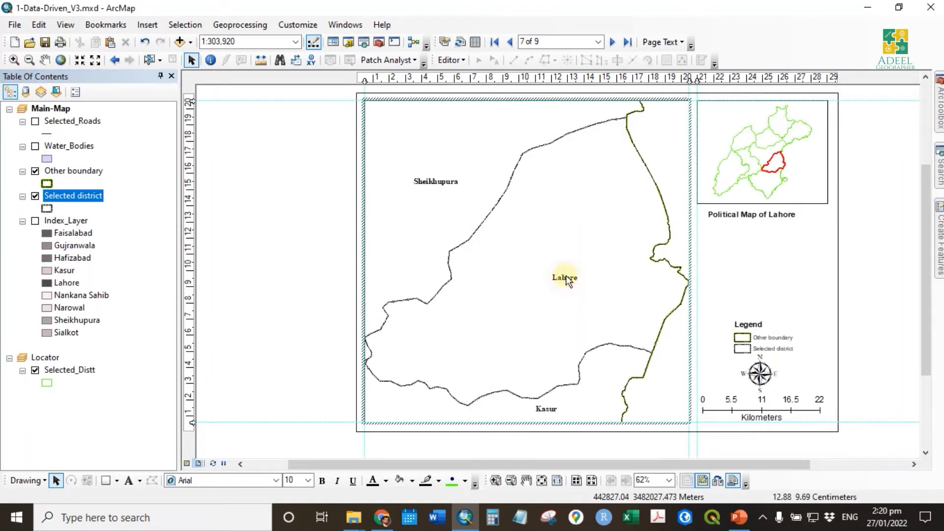
left_click(246, 194)
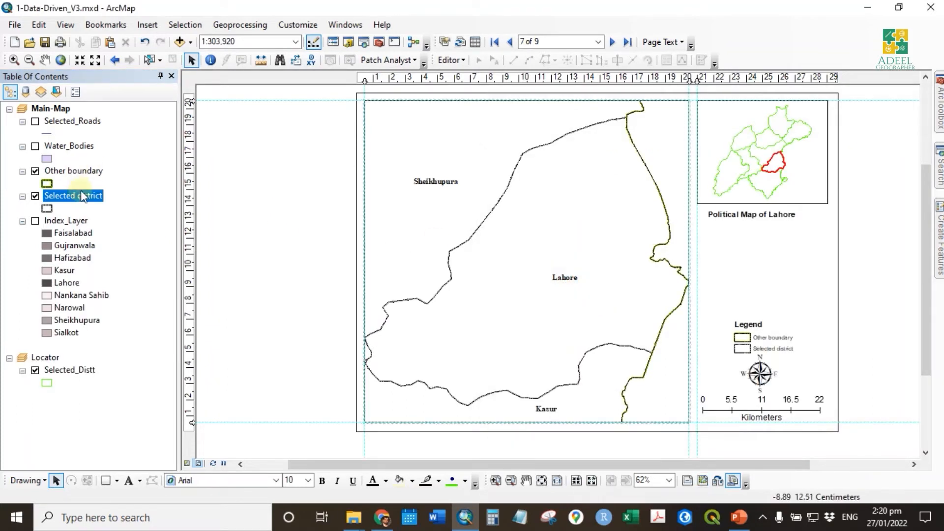
Turn off feature labels for Index_Layer, and switch the Selected district labels off and back on
right_click(77, 221)
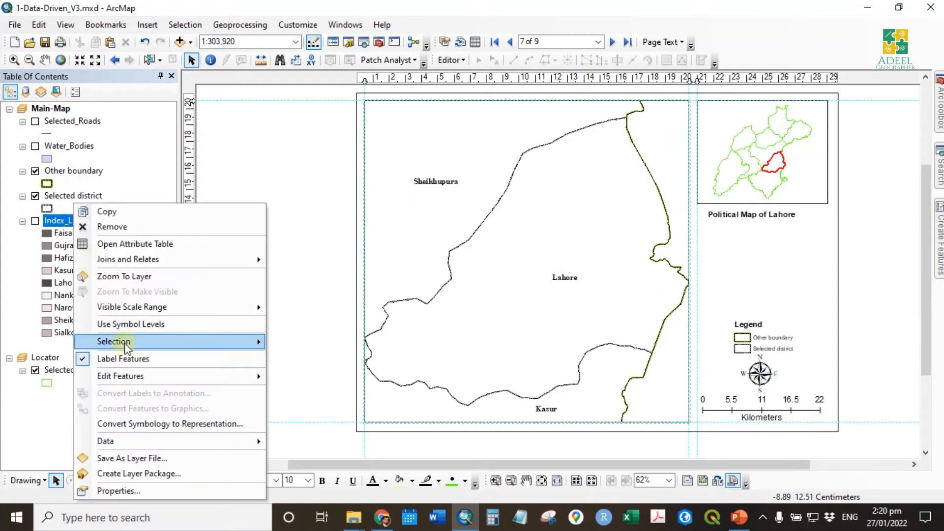
left_click(131, 362)
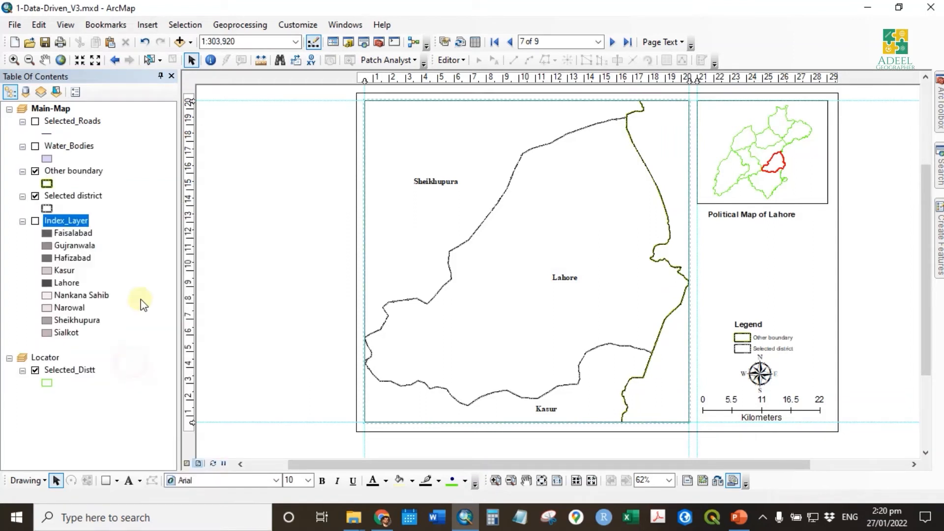
left_click(75, 195)
right_click(78, 197)
left_click(142, 352)
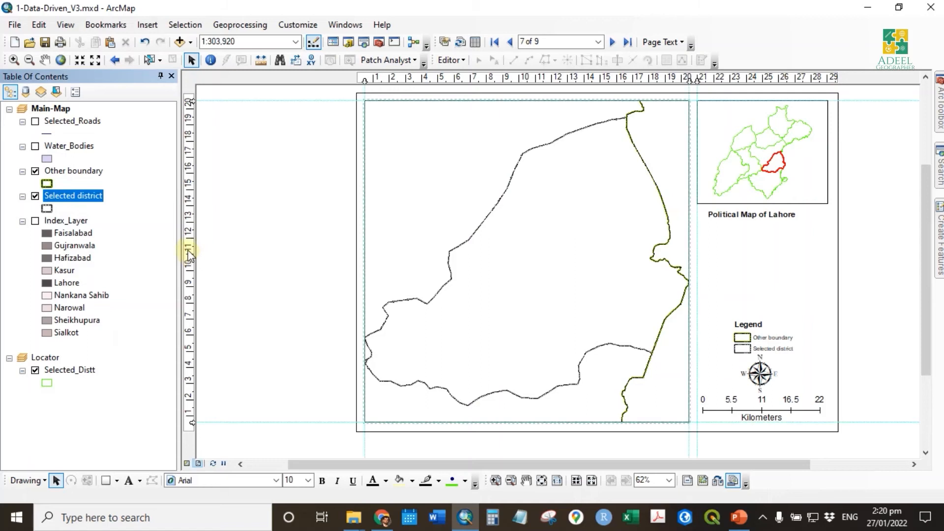
right_click(90, 199)
left_click(163, 349)
Use NAME_3 as the label field for the Selected district layer
double_click(88, 196)
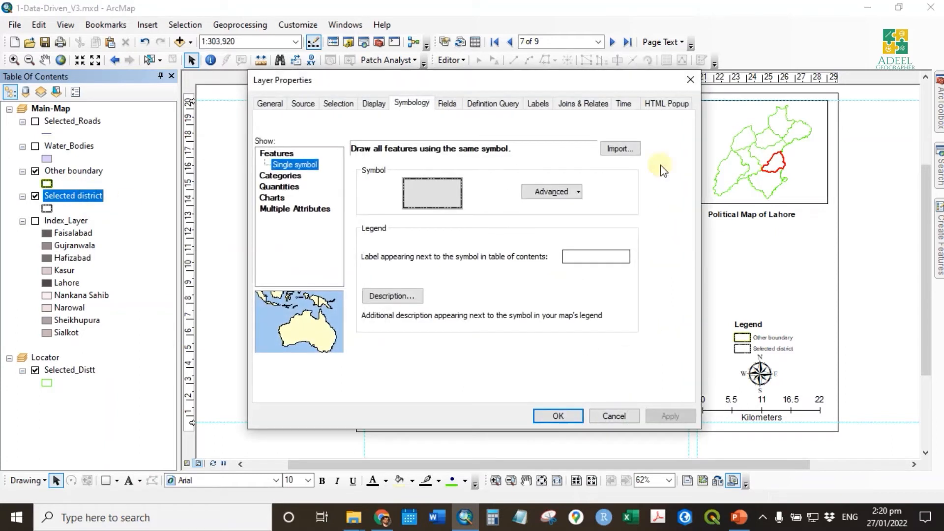
left_click(538, 103)
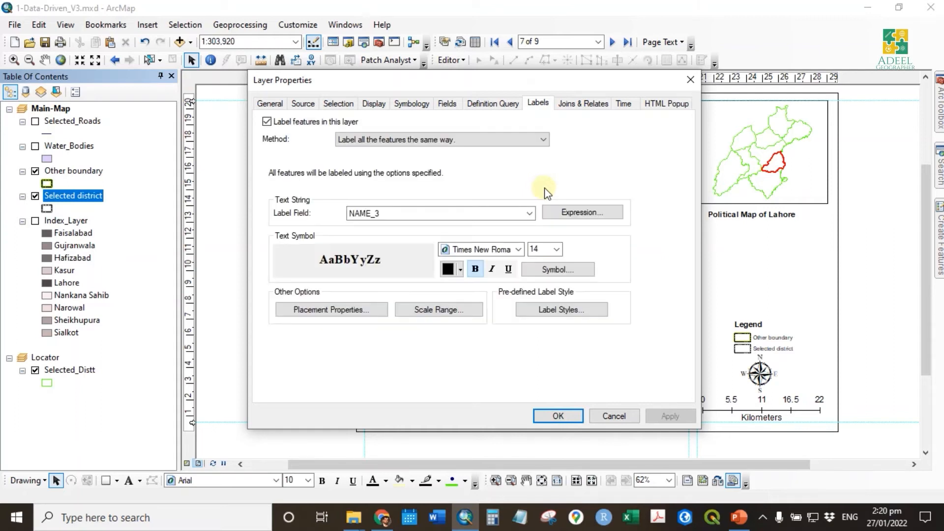
left_click(482, 215)
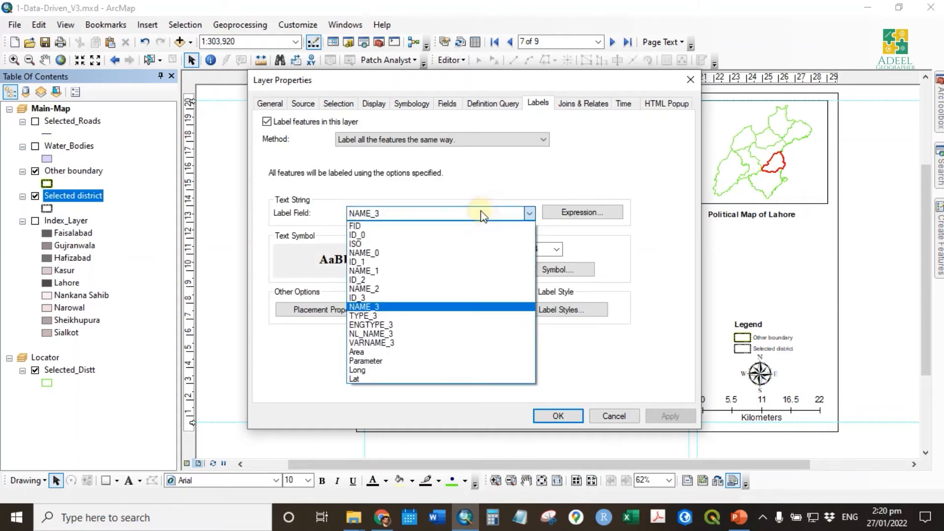
left_click(385, 305)
left_click(556, 417)
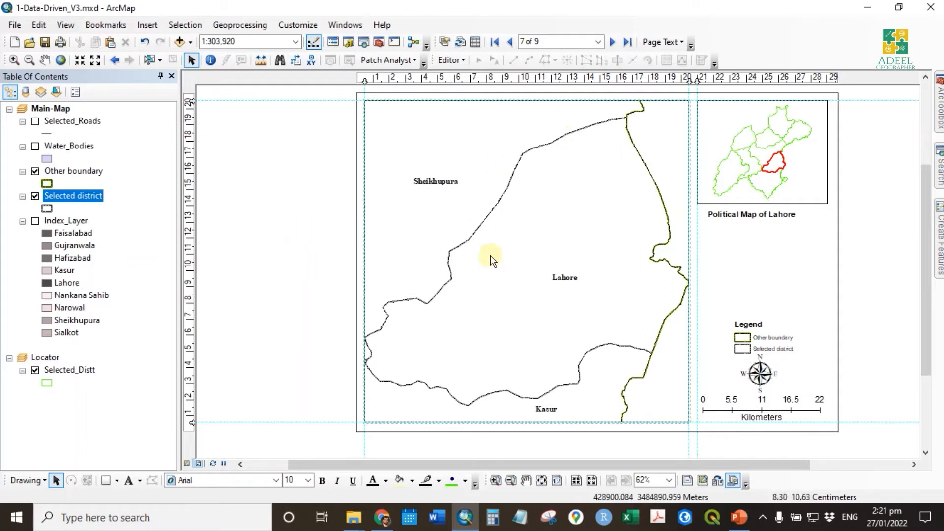
Examine the NAME_3 column in the Selected district attribute table and close the table
left_click(76, 197)
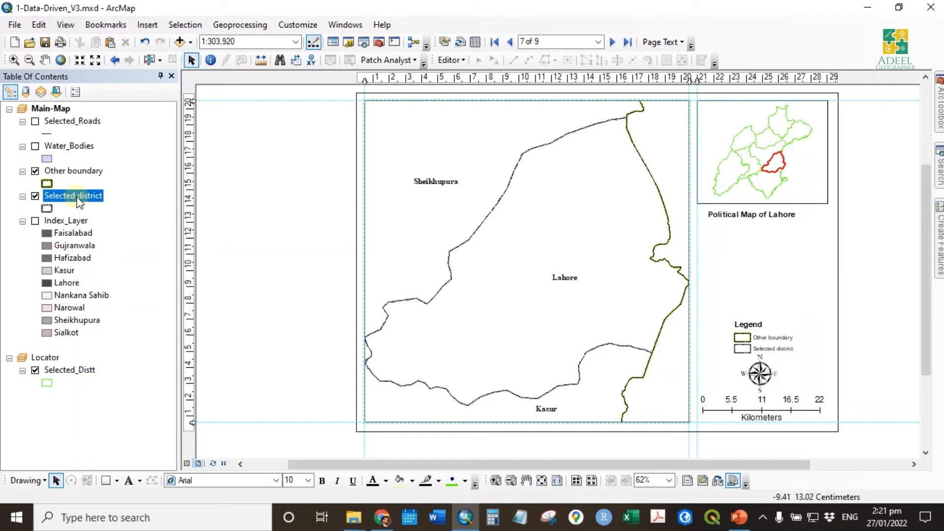
right_click(79, 202)
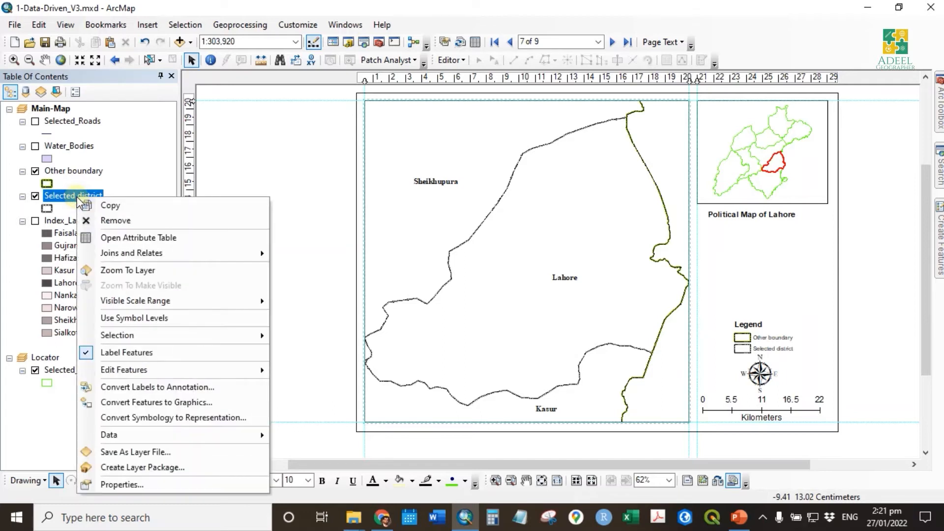
left_click(143, 240)
left_click_drag(179, 446, 302, 449)
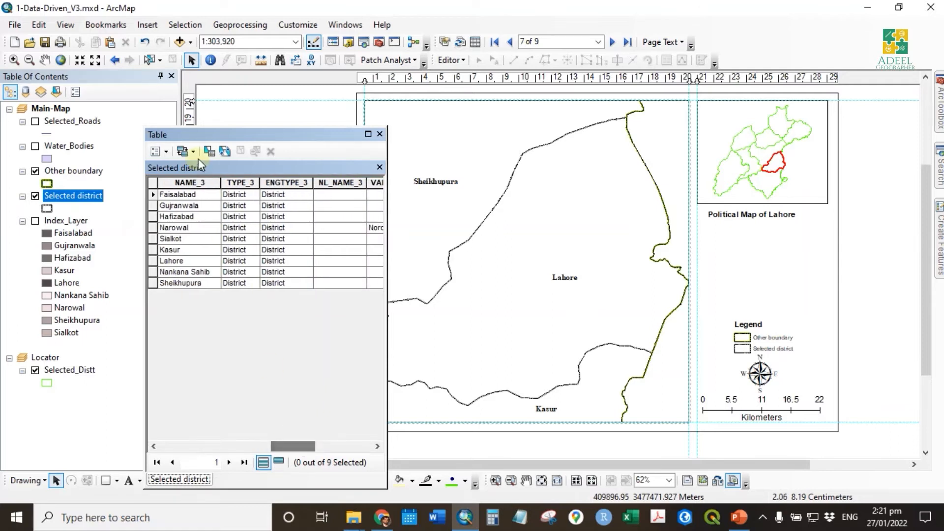
left_click(190, 182)
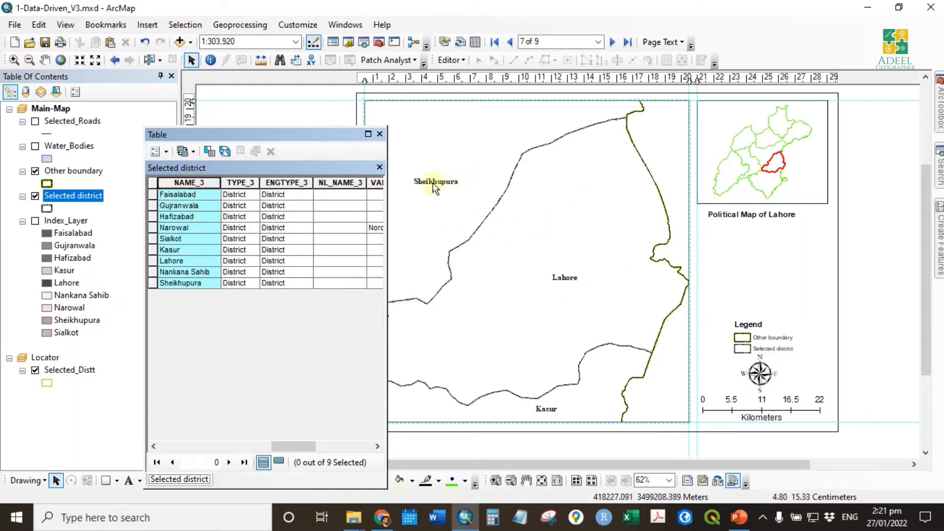
left_click(379, 134)
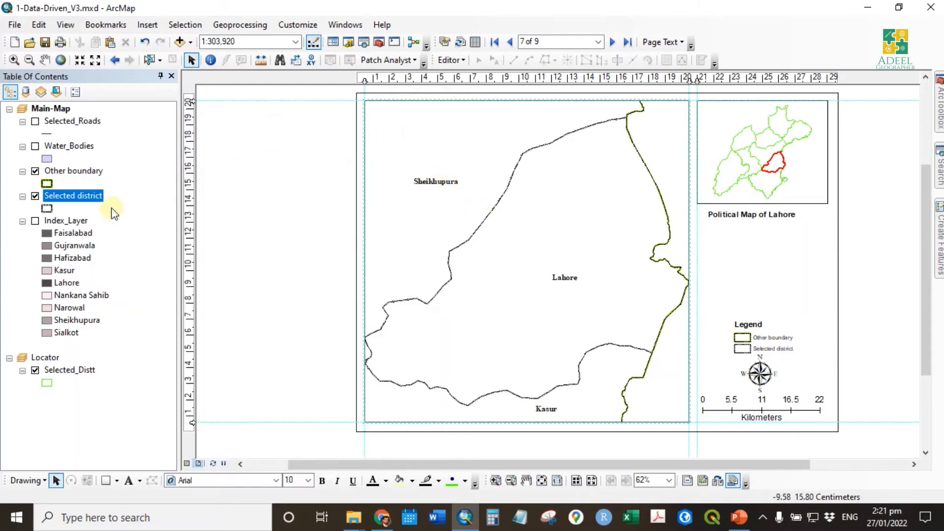
Enable a page definition query on the Selected district layer using NAME_3 as the page name field, showing features that match
right_click(89, 198)
left_click(181, 488)
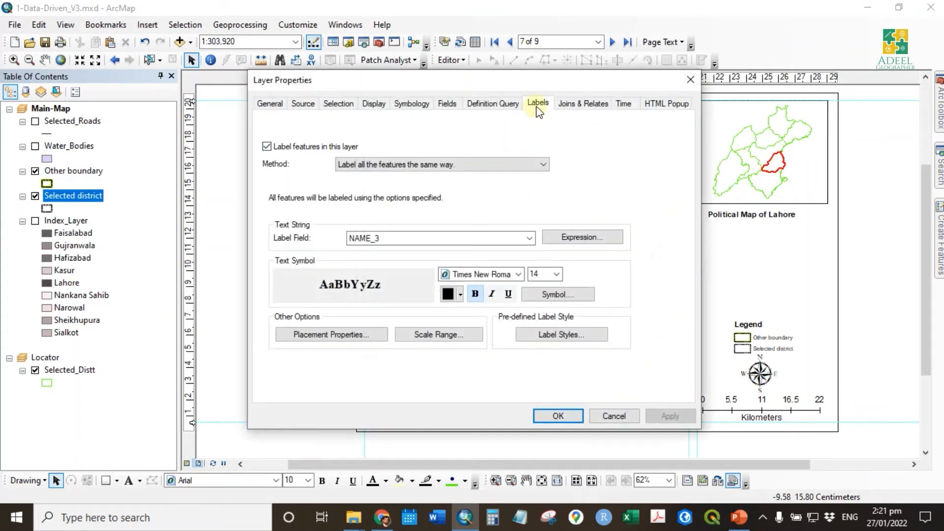
left_click(494, 104)
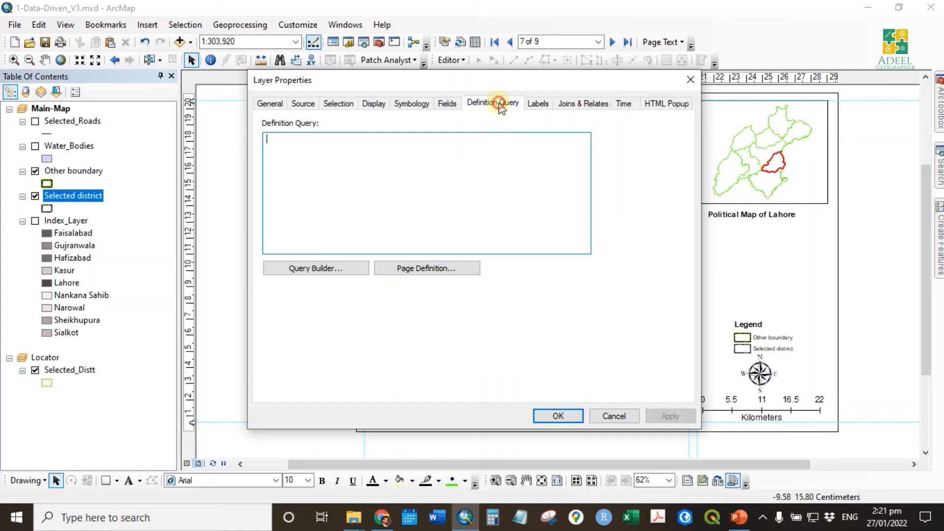
left_click(424, 270)
left_click(392, 240)
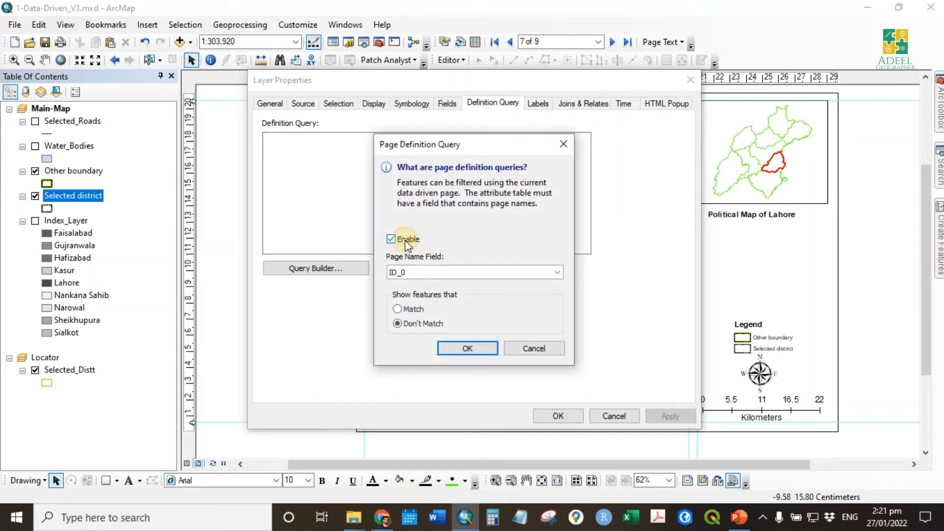
left_click(421, 270)
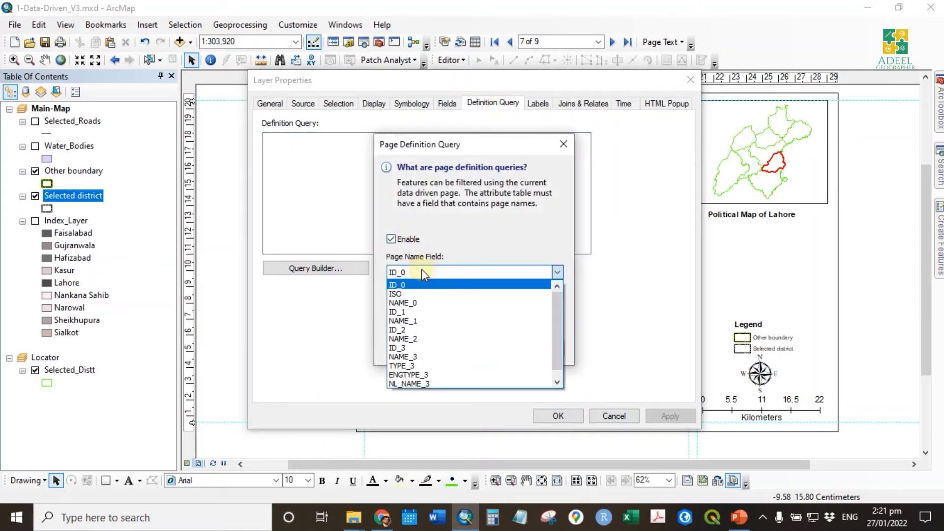
left_click(415, 358)
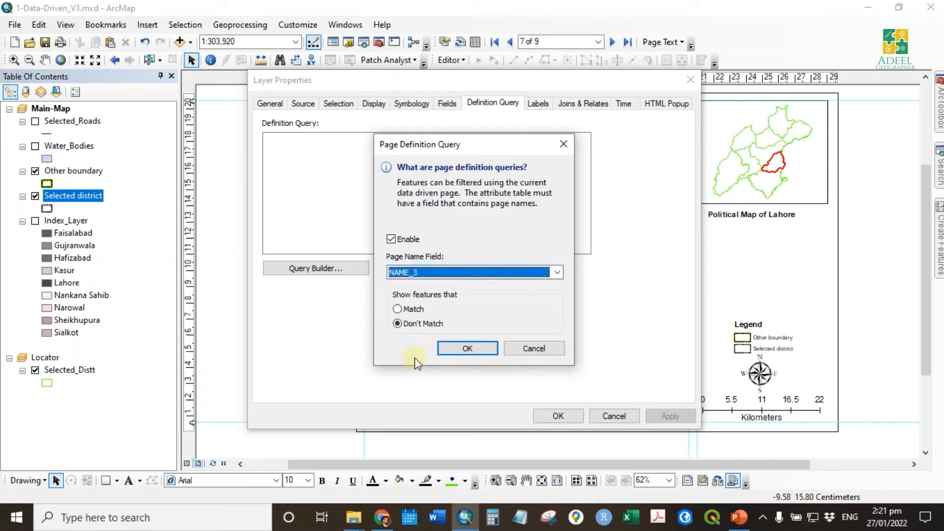
left_click_drag(495, 145, 390, 77)
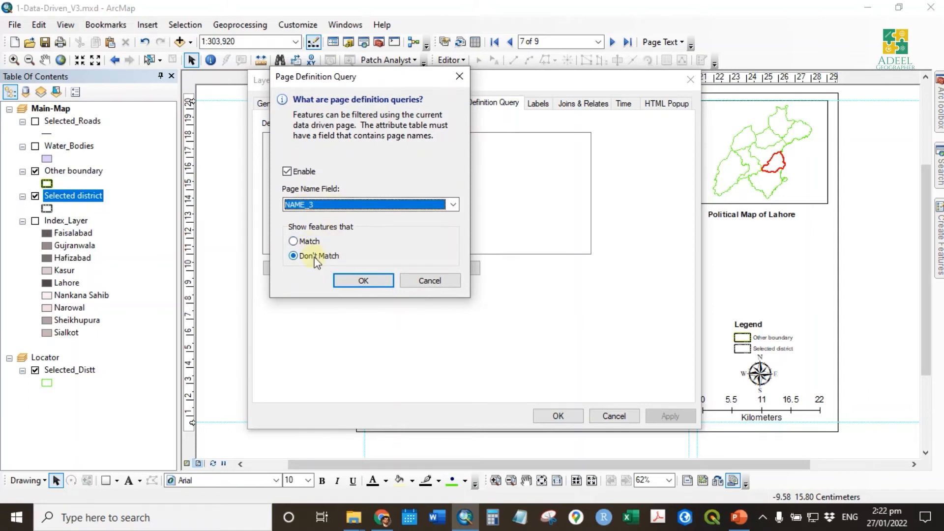
left_click(302, 243)
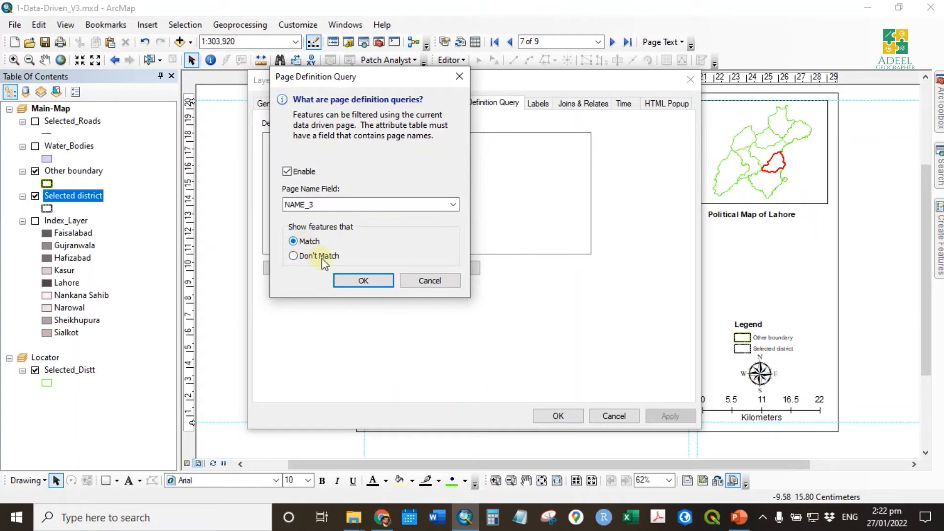
left_click(364, 281)
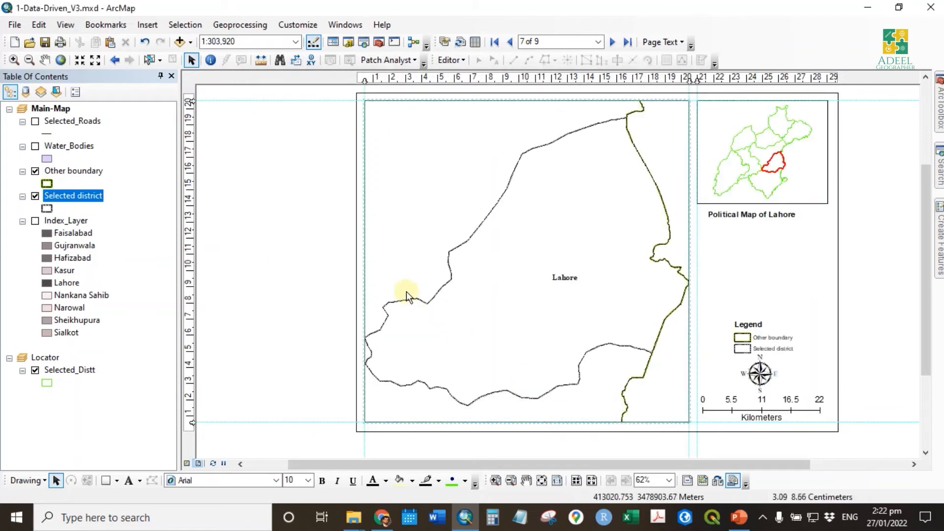
Page forward through the next two Data Driven Pages to check the filtered district boundary and label
left_click(516, 207)
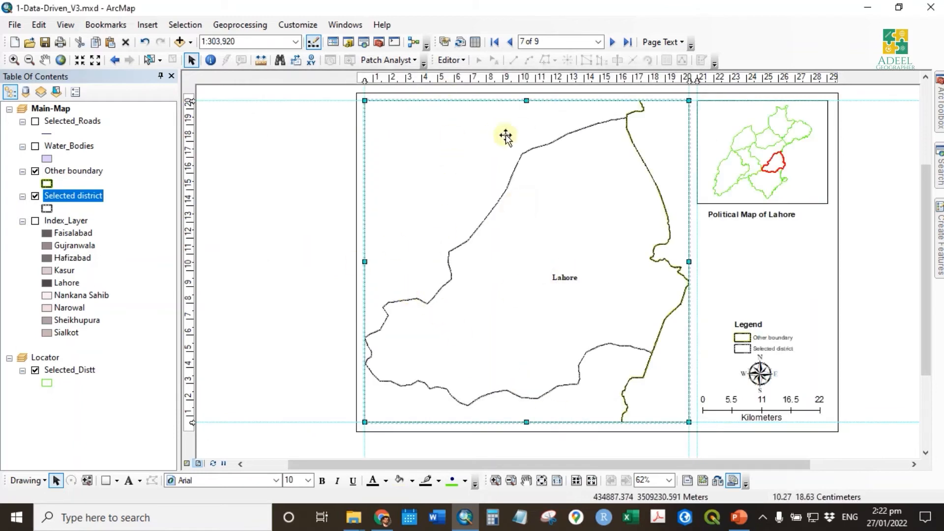
left_click(611, 43)
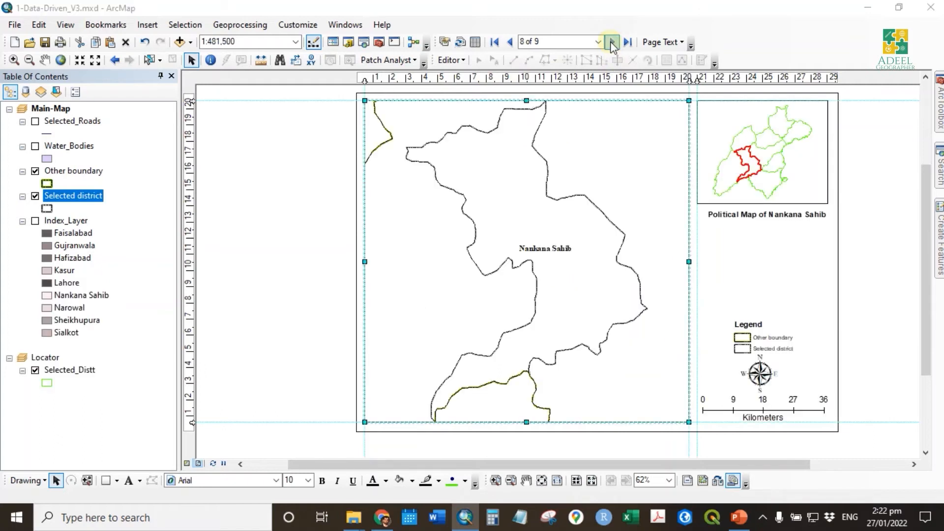
left_click(612, 43)
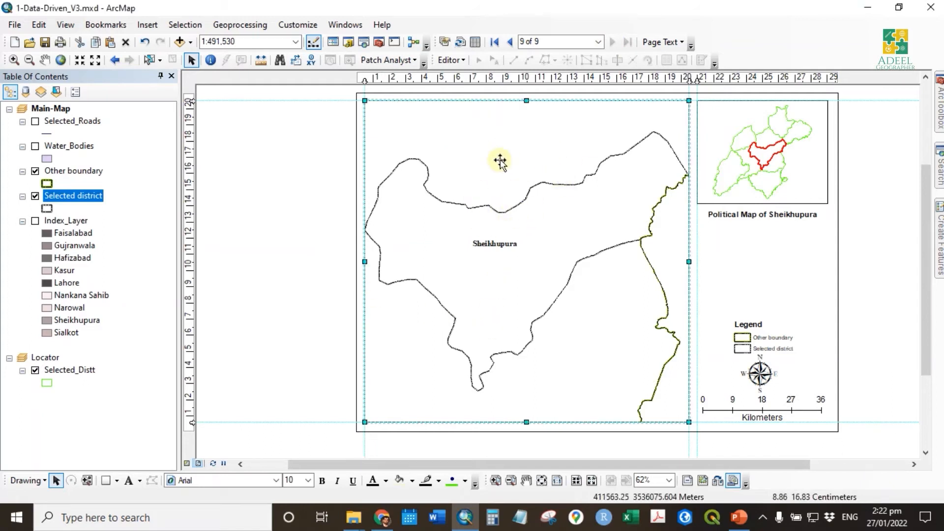
Copy the Selected district layer, paste it into the Main-Map data frame, and place the duplicate directly above Index_Layer
right_click(91, 197)
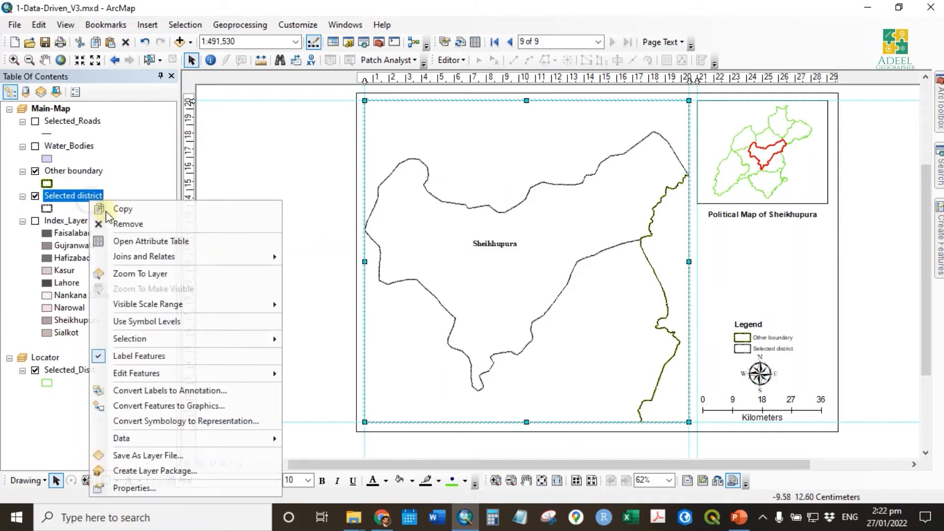
left_click(116, 210)
right_click(62, 108)
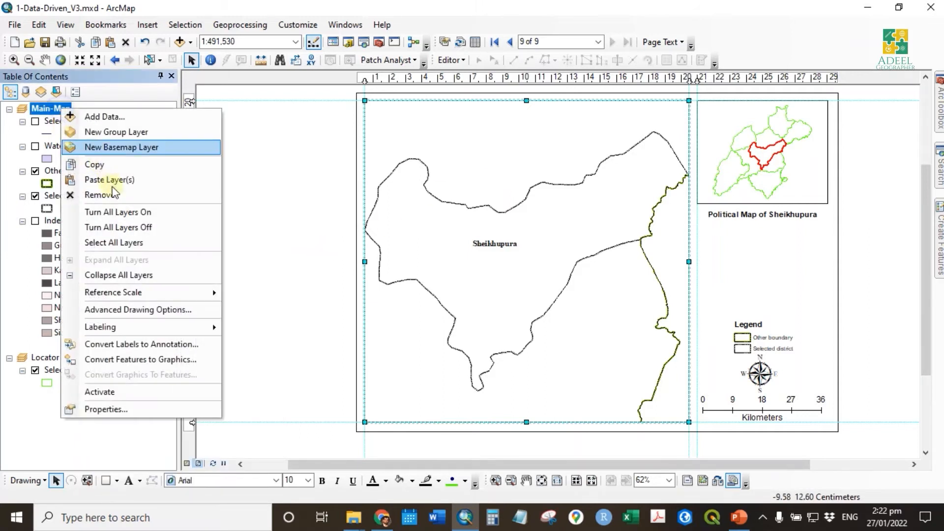
left_click(114, 180)
left_click_drag(90, 148, 94, 218)
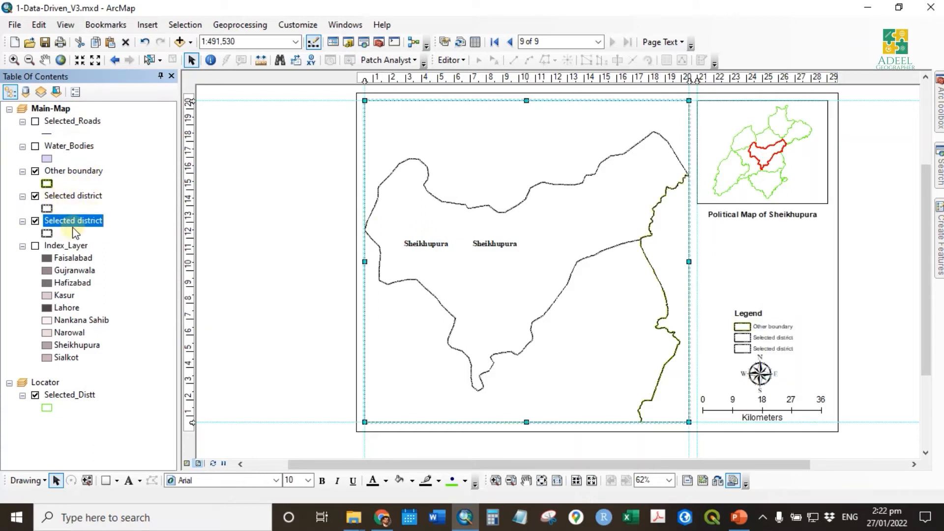
left_click(82, 200)
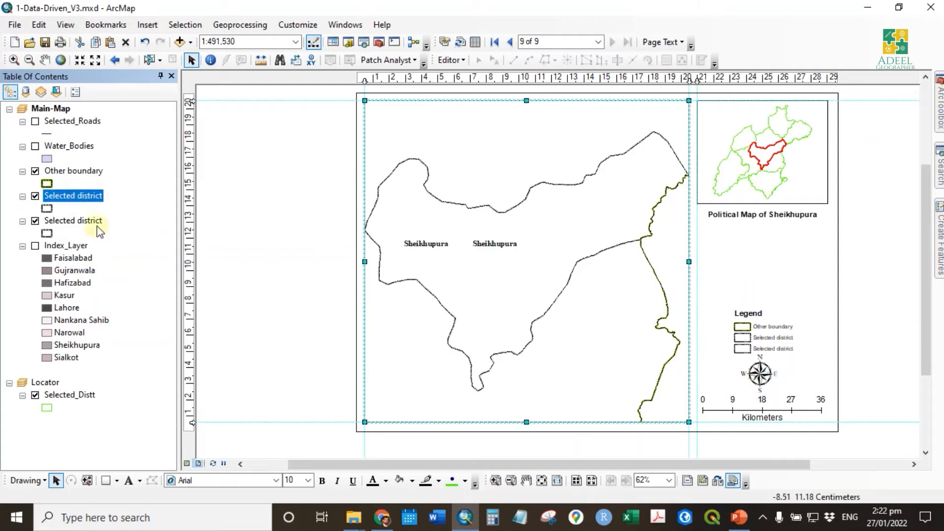
Symbolize the lower Selected district layer with the Hollow symbol and a light grey outline
left_click(48, 235)
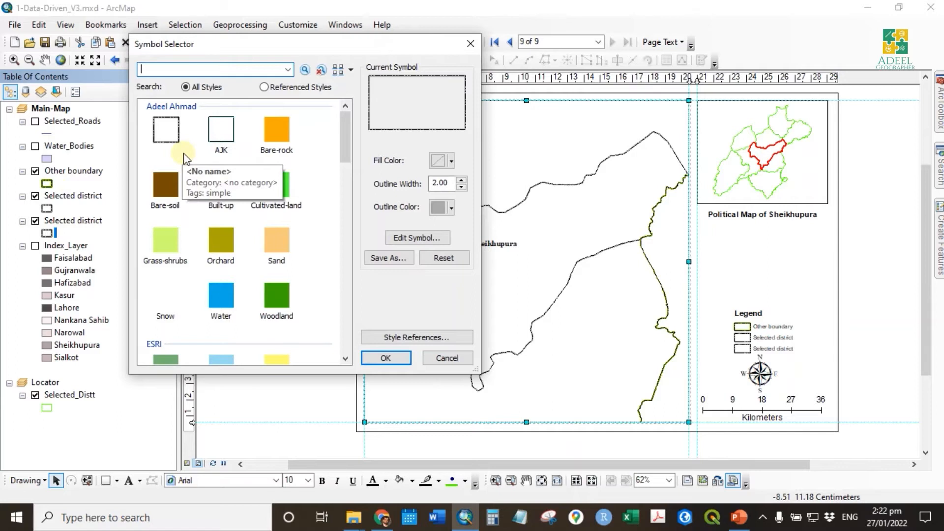
scroll(282, 224, "down", 4)
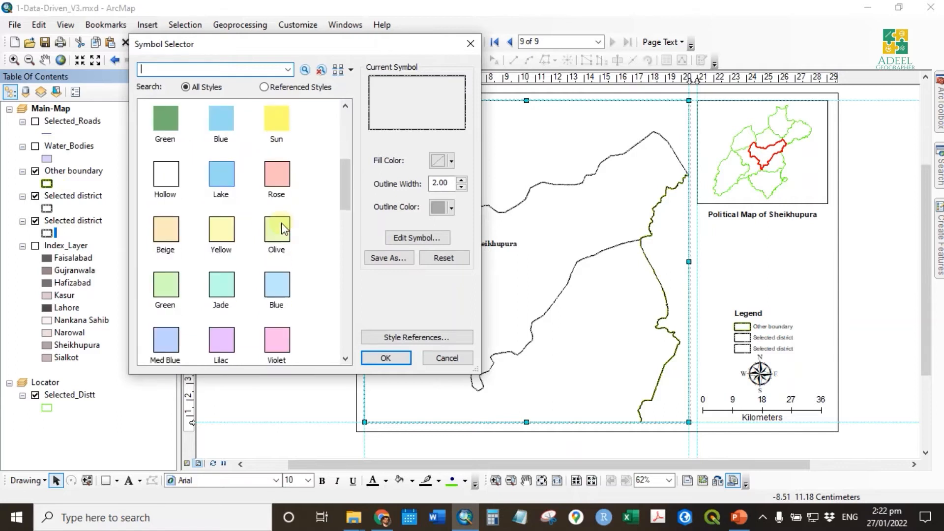
left_click(167, 174)
left_click(451, 207)
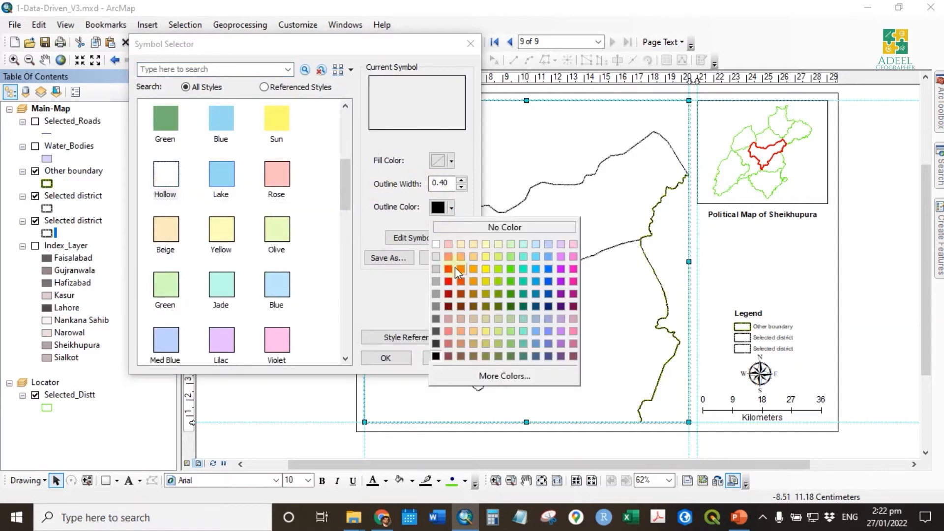
left_click(438, 258)
left_click(450, 207)
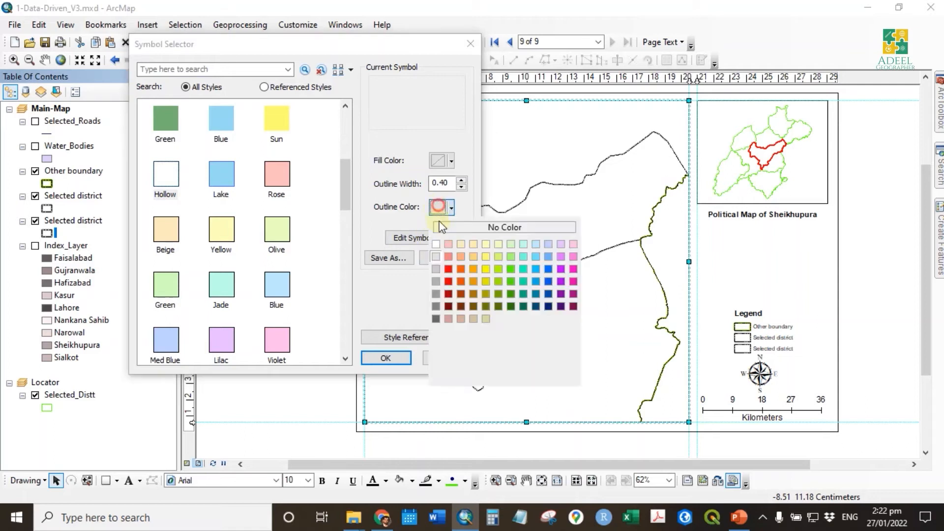
left_click(435, 271)
left_click(387, 358)
Format the lower Selected district layer's labels as size 12, italic, in grey
double_click(93, 220)
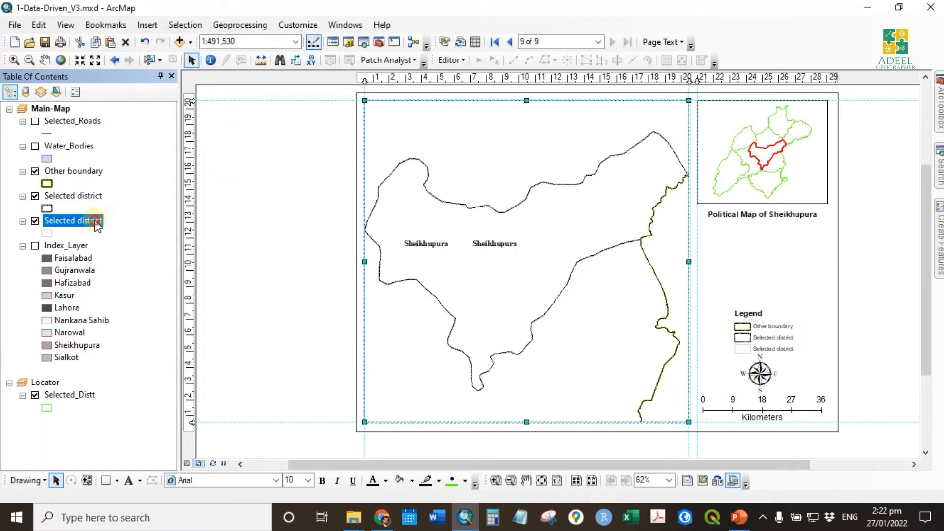
left_click(547, 108)
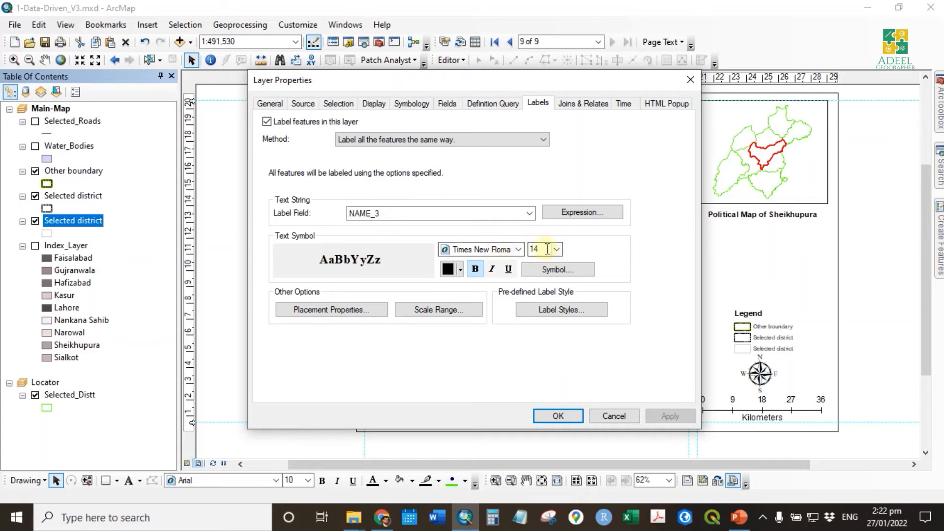
type("12")
left_click(494, 269)
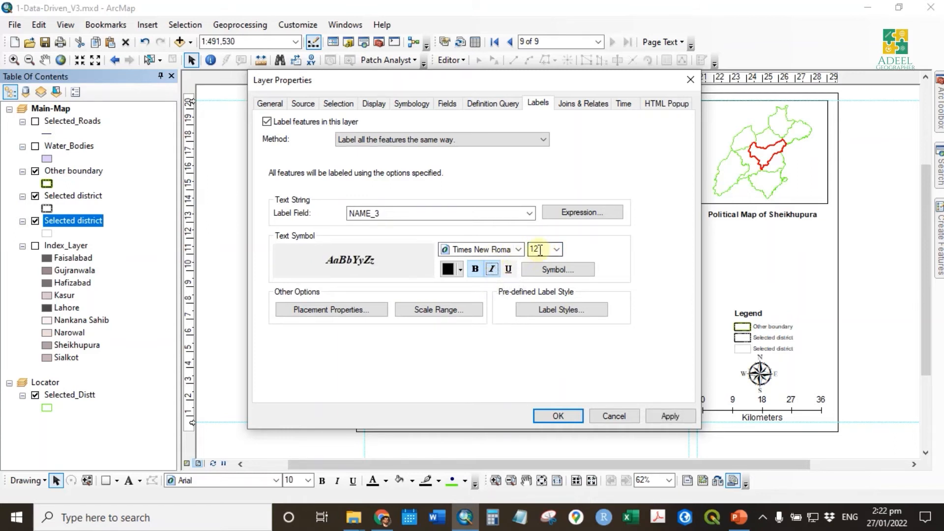
left_click(460, 269)
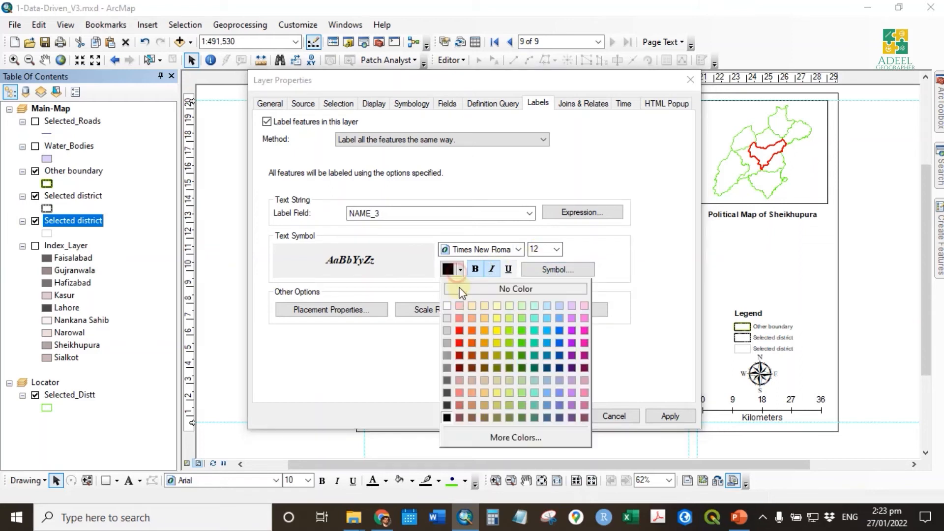
left_click(452, 350)
left_click(555, 415)
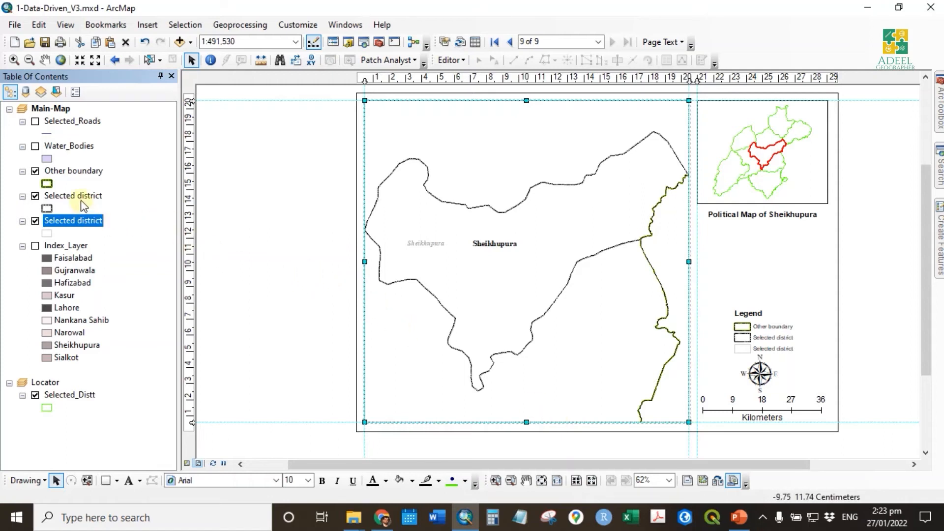
Rename the lower Selected district layer as Other district
left_click(78, 221)
left_click_drag(75, 220, 3, 219)
type("Other")
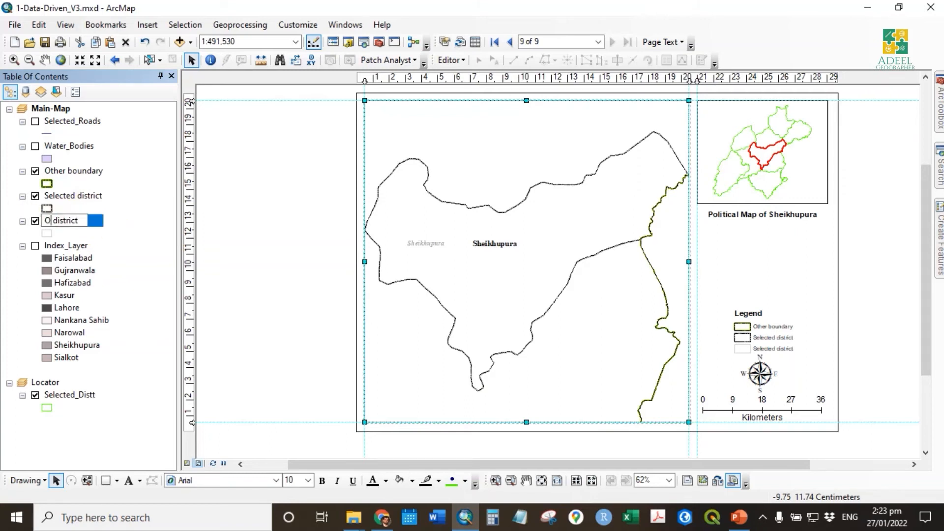
key("Return")
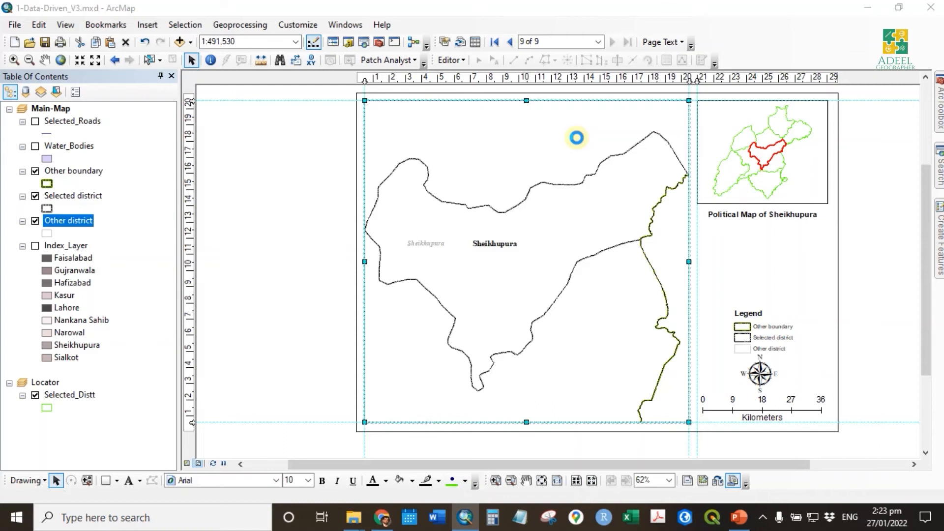
Set the Other district layer's page definition query to show features that don't match the page name in NAME_3
left_click_drag(570, 84, 277, 14)
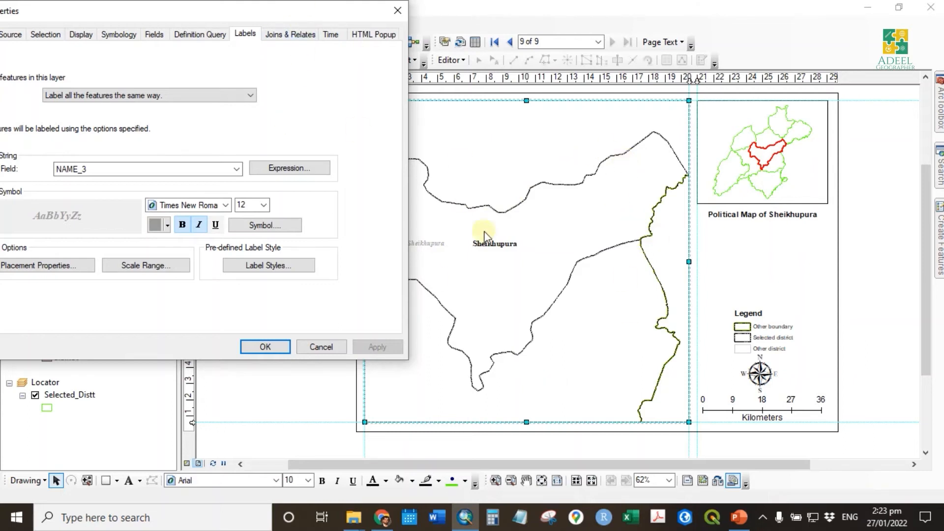
left_click_drag(318, 11, 397, 30)
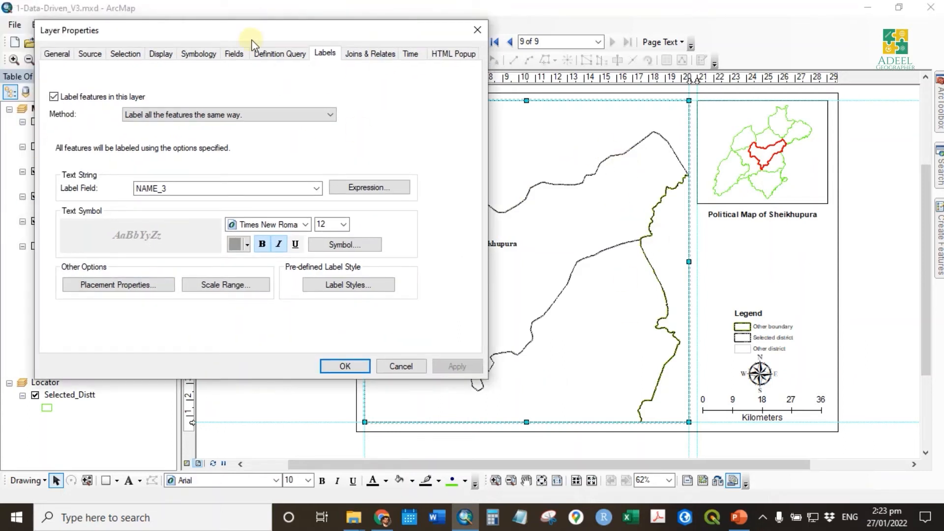
left_click_drag(250, 36, 343, 50)
left_click(366, 69)
left_click(296, 239)
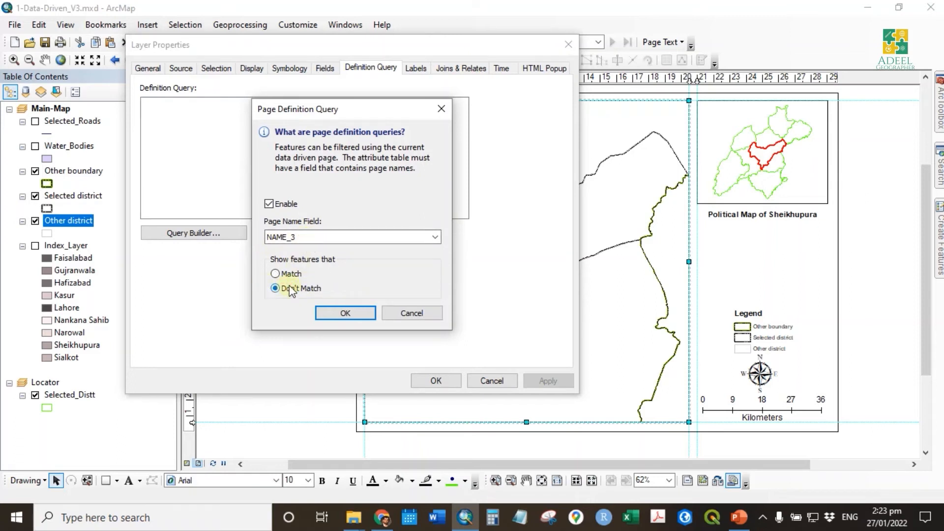
left_click(347, 314)
left_click(435, 382)
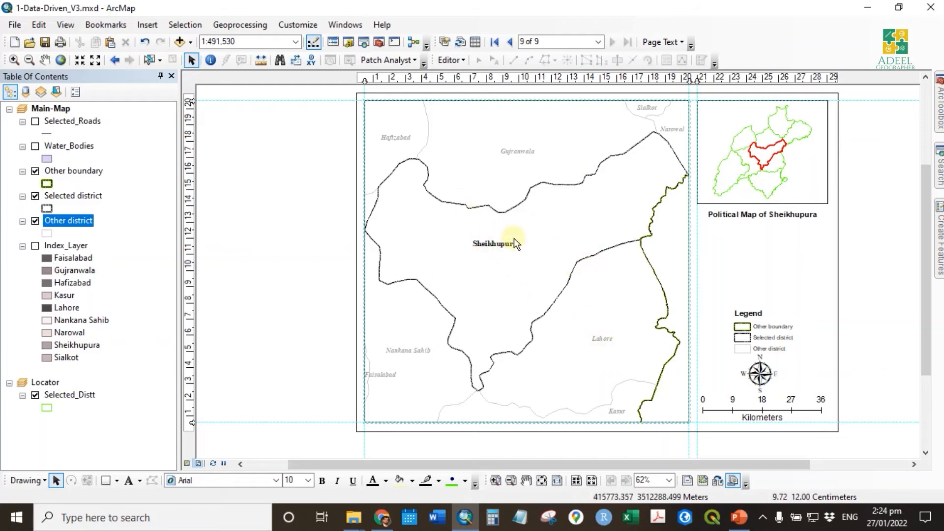
Go to page 1 of the Data Driven Pages
left_click(494, 228)
left_click(539, 43)
type("1")
key("Return")
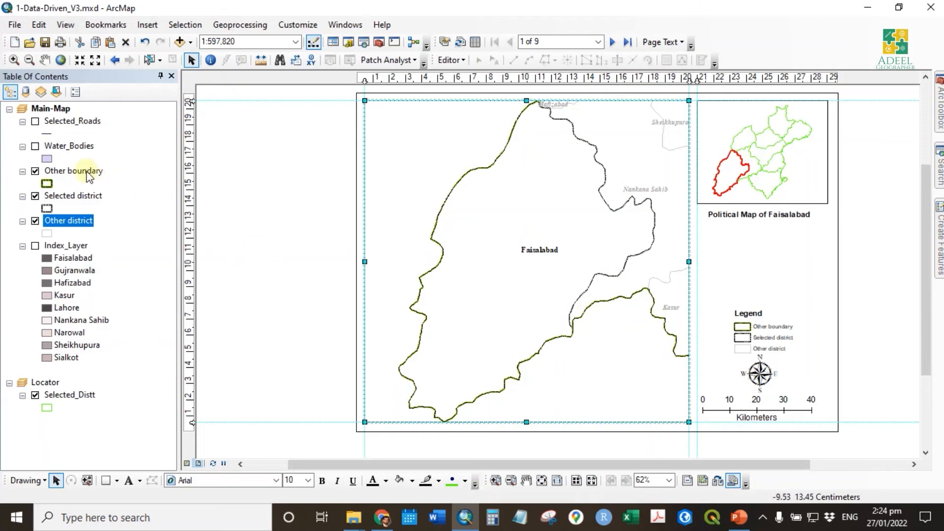
Move the Selected district layer above Other boundary and advance to page 2
left_click_drag(88, 202, 87, 167)
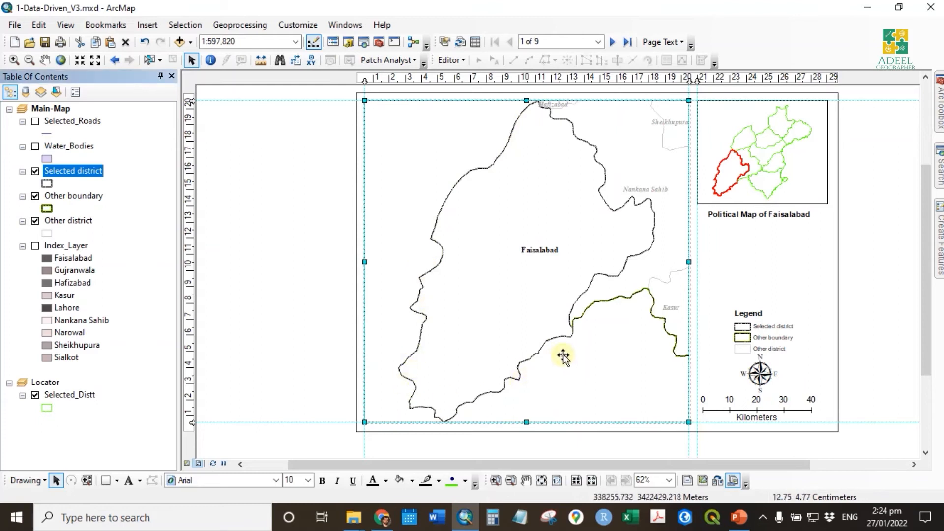
left_click(613, 42)
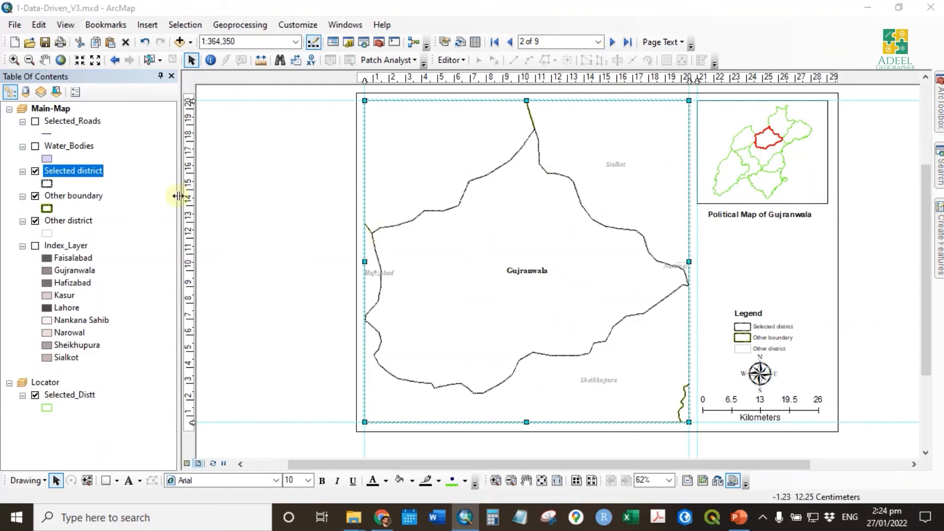
Turn on the Selected_Roads layer and disable its page definition query
left_click(87, 123)
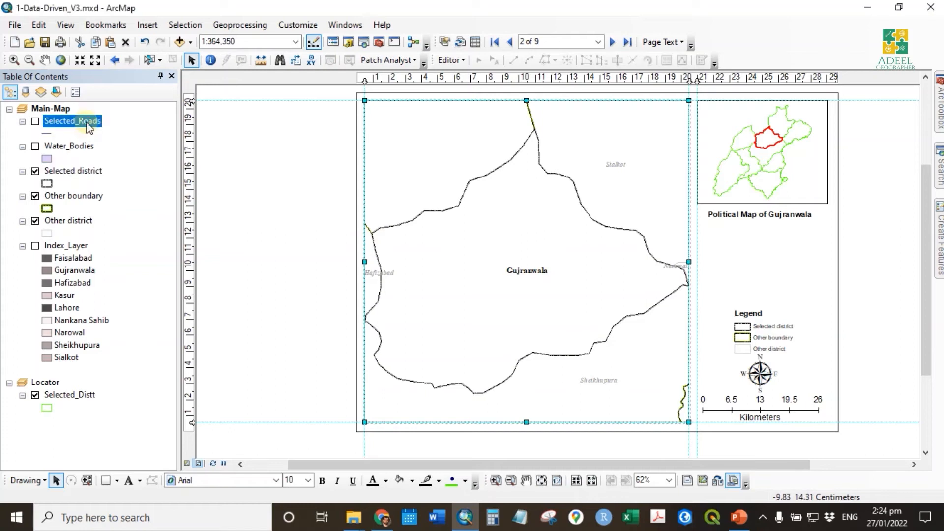
double_click(54, 122)
left_click(450, 293)
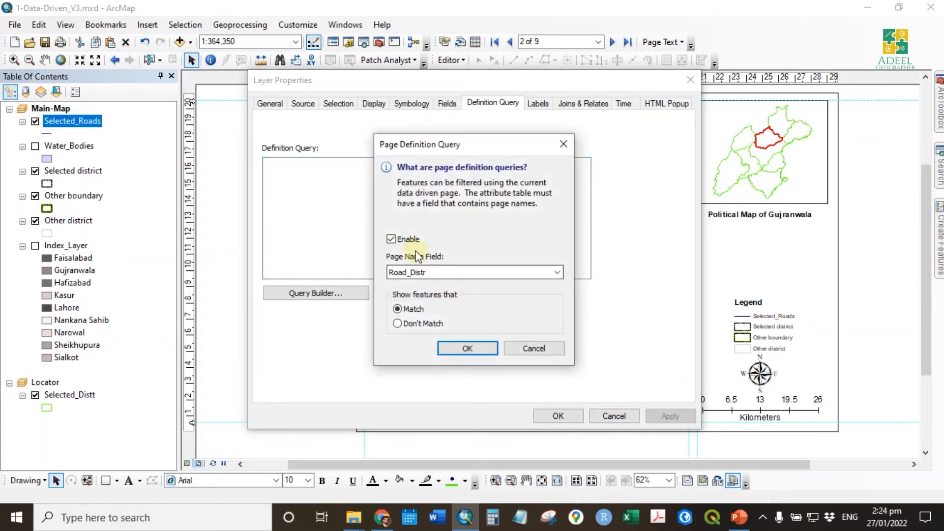
left_click(484, 346)
left_click(553, 416)
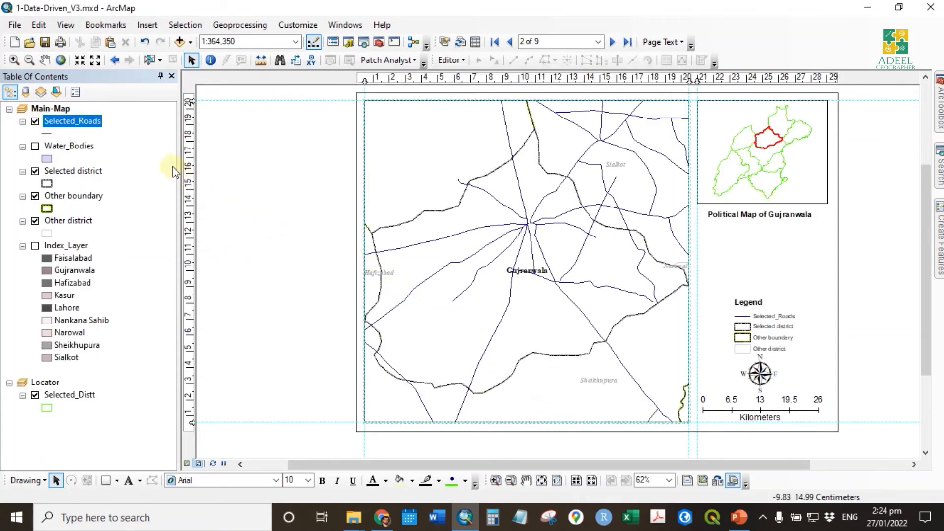
Examine the district names in the Road_Distr field of the Selected_Roads attribute table
right_click(90, 121)
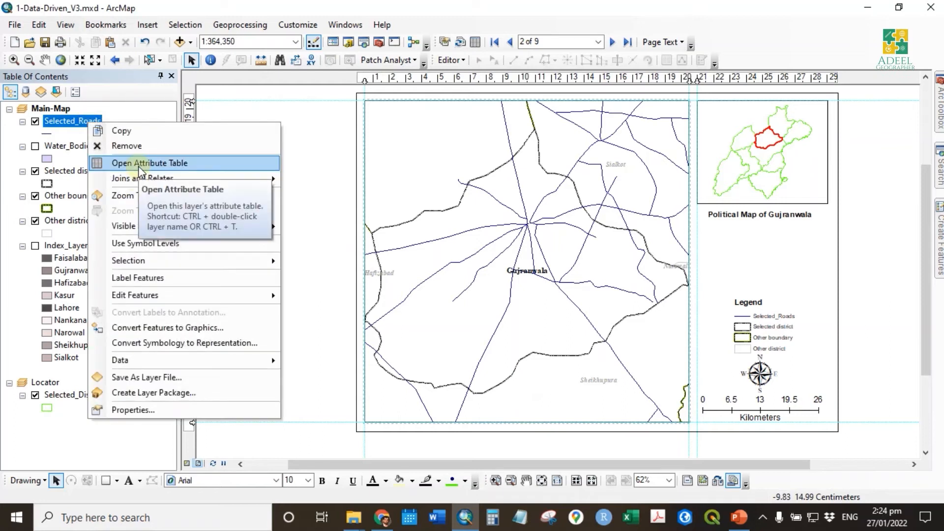
left_click(132, 162)
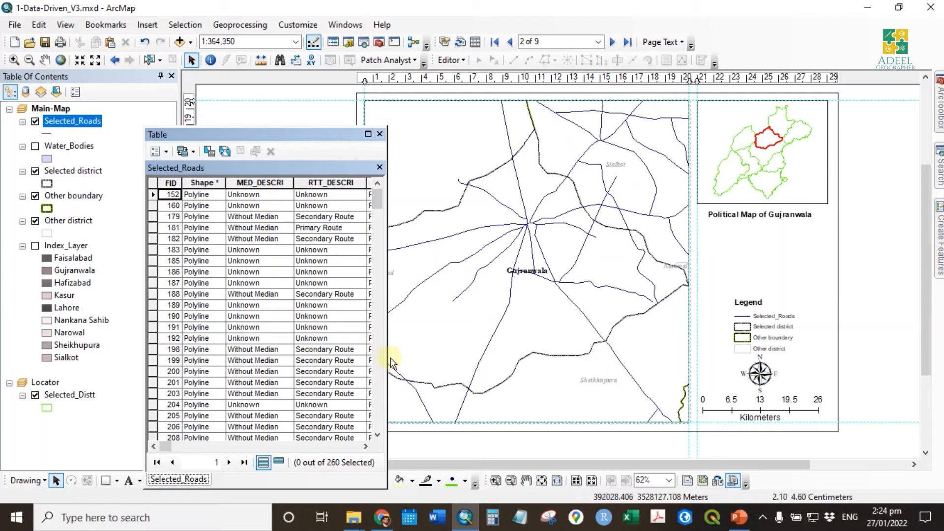
left_click_drag(386, 360, 444, 356)
left_click_drag(367, 138, 258, 116)
left_click_drag(82, 426, 306, 423)
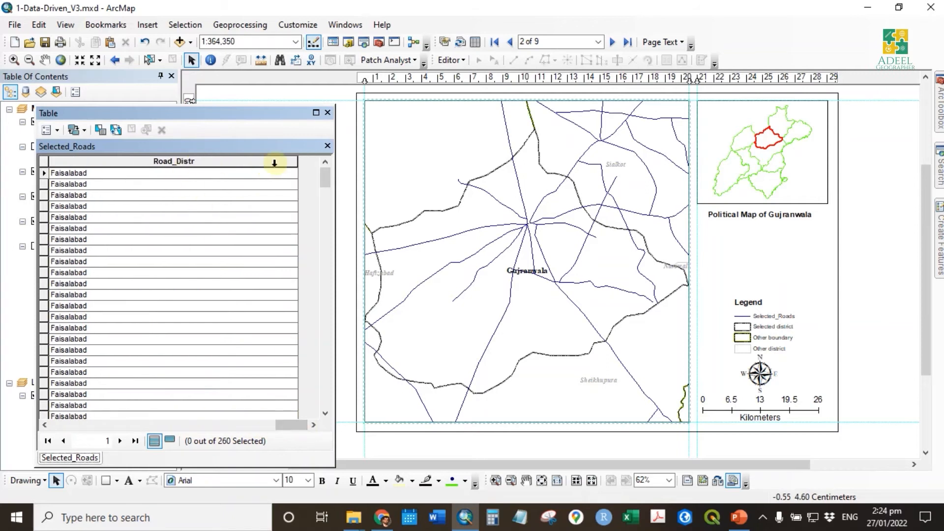
left_click_drag(296, 161, 131, 162)
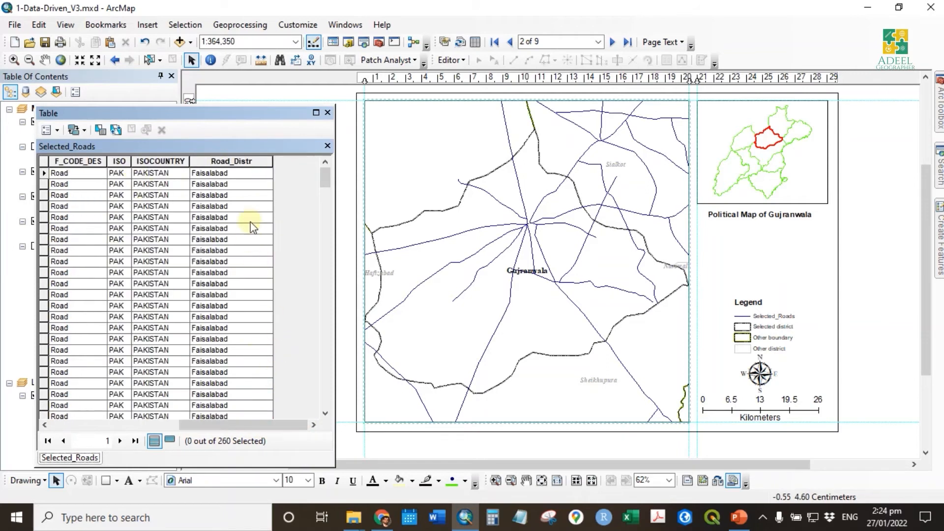
scroll(232, 184, "down", 20)
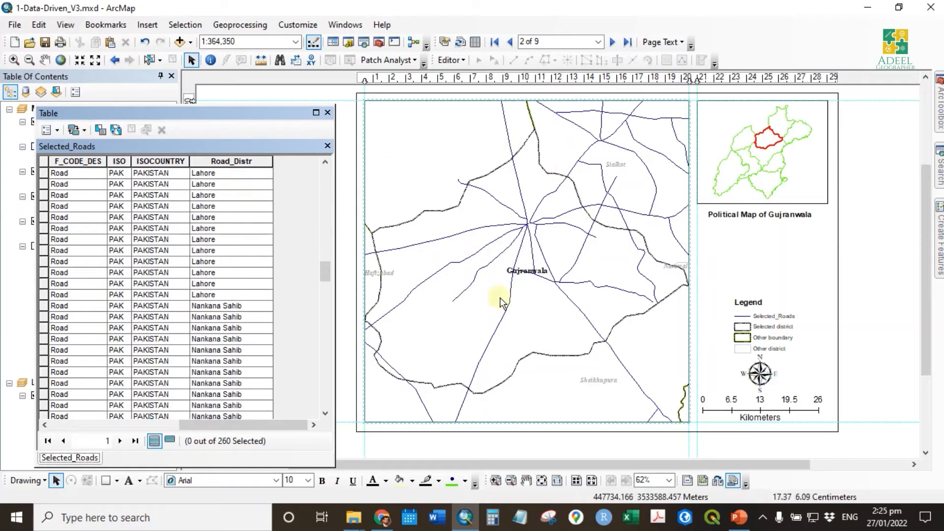
left_click(327, 112)
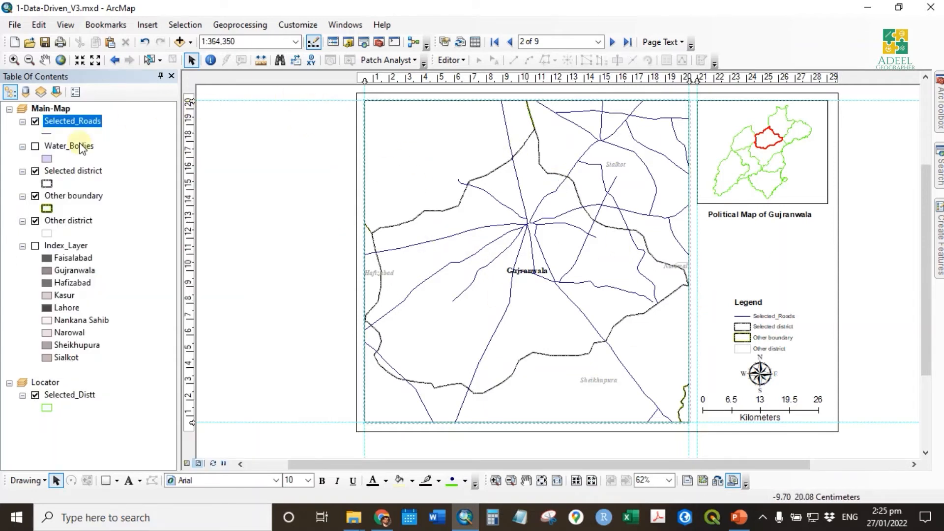
Enable the Selected_Roads layer's page definition query to show features that match the page name in Road_Distr
left_click(75, 122)
double_click(129, 128)
left_click_drag(479, 57, 242, 16)
left_click(255, 198)
left_click(212, 238)
left_click(165, 175)
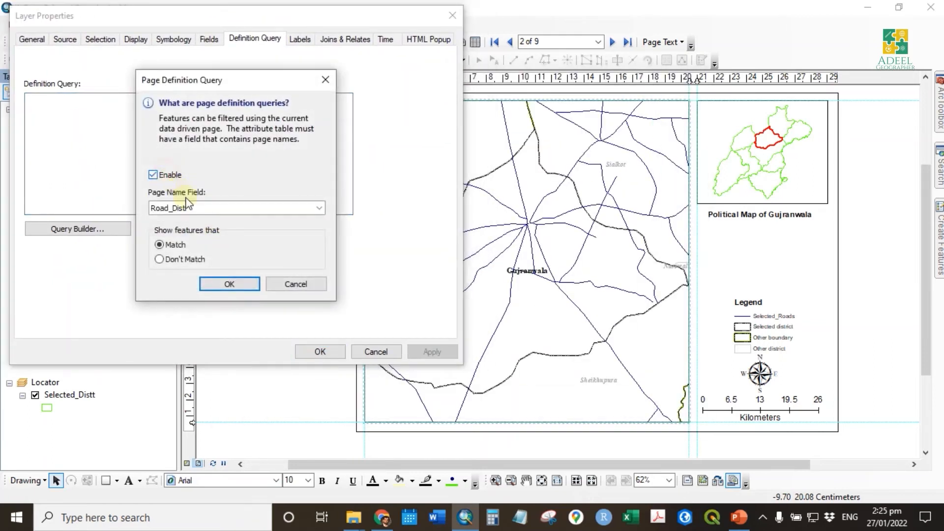
left_click(187, 206)
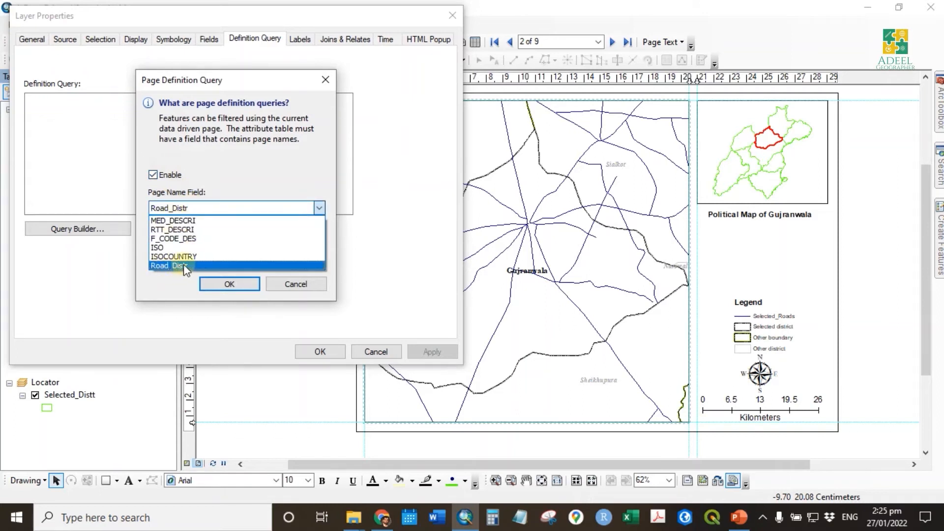
left_click(184, 264)
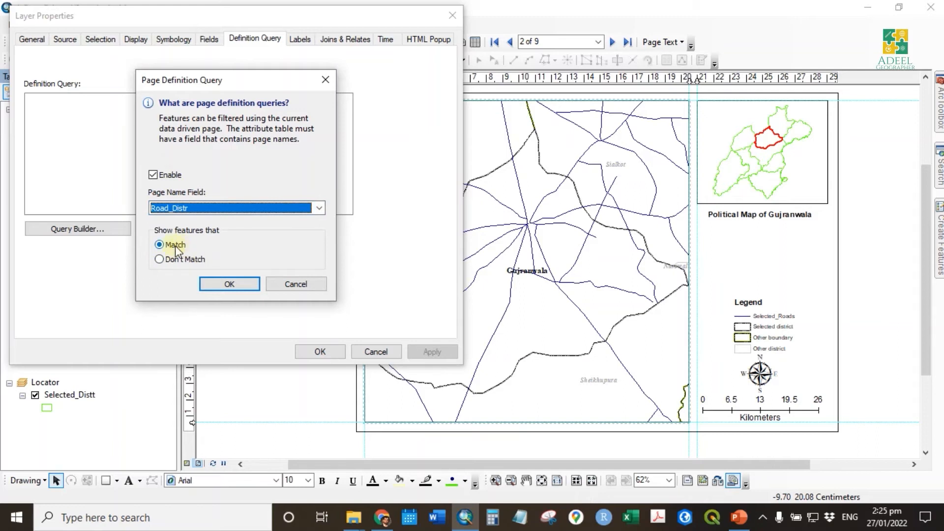
left_click(241, 284)
left_click(306, 351)
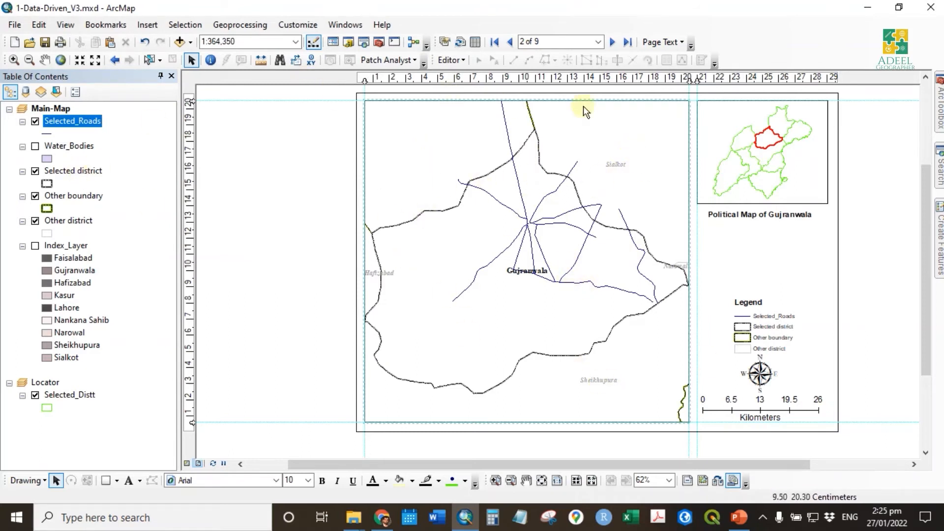
Advance through the Data Driven Pages to page 7, checking which roads each district map shows
left_click(614, 42)
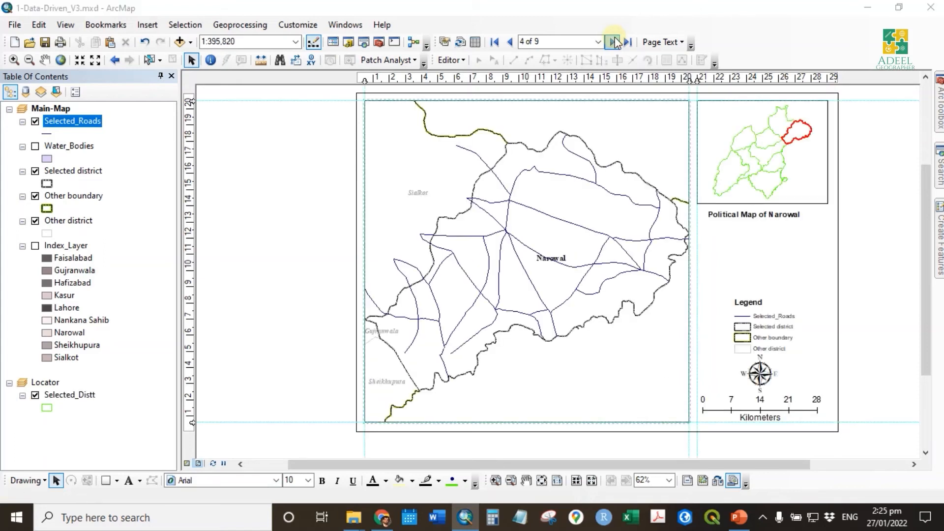
left_click(615, 42)
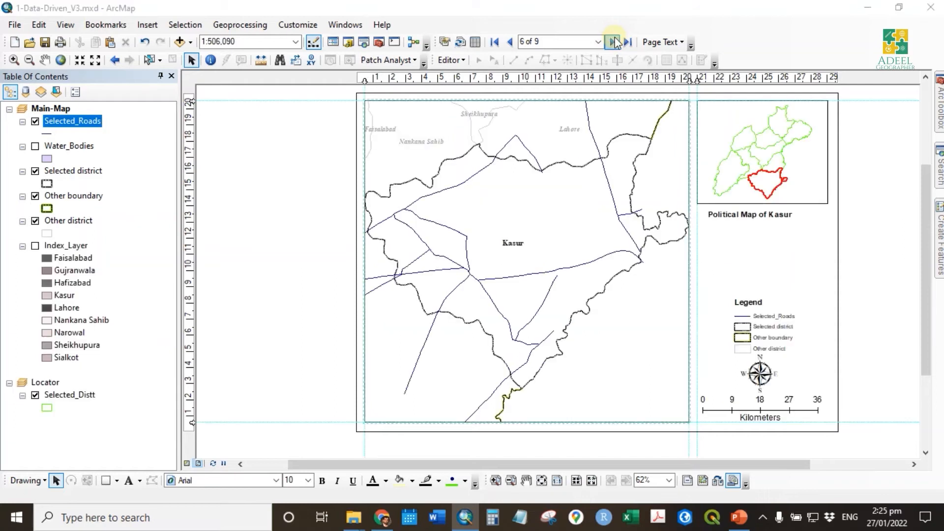
left_click(614, 42)
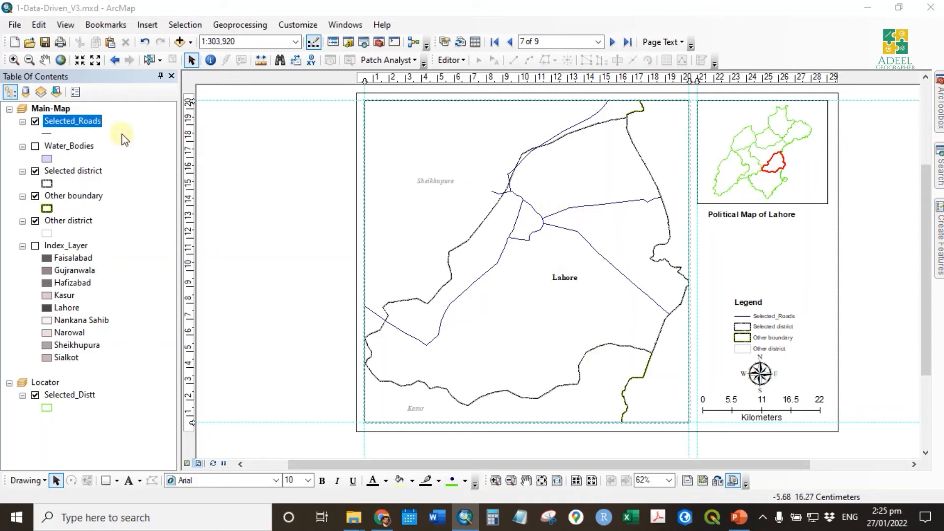
Display Water_Bodies instead of Selected_Roads and switch the map to data view
left_click(35, 122)
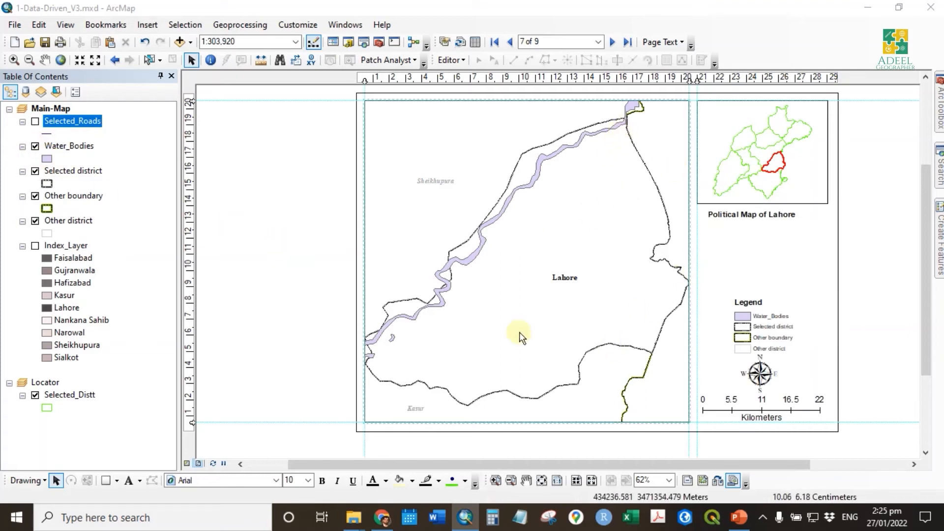
left_click(187, 464)
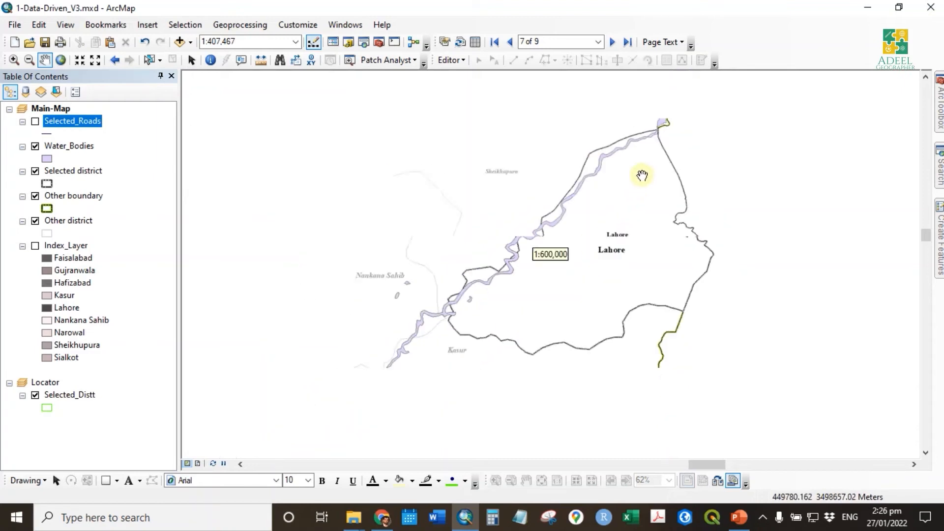
scroll(642, 176, "up", 3)
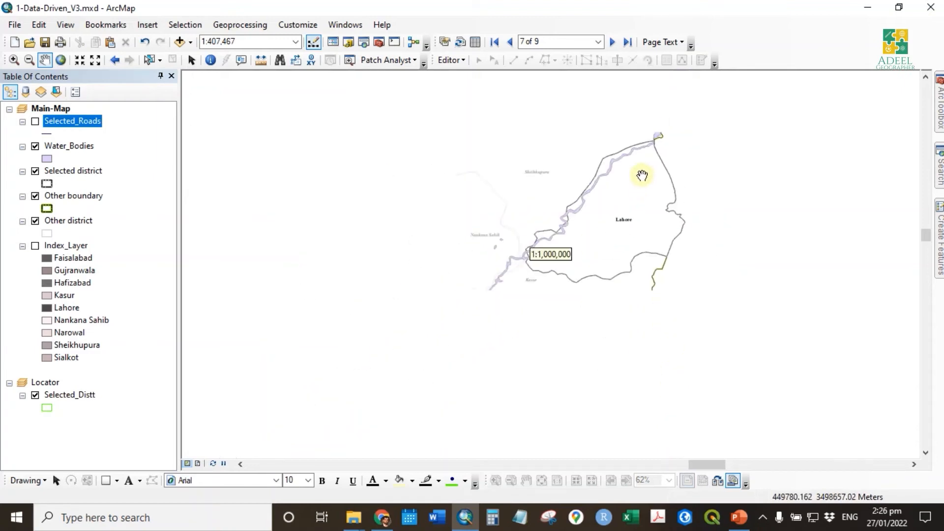
Hide the Other boundary and Other district layers and keep Water_Bodies displayed without Selected_Roads
left_click(35, 171)
left_click(35, 196)
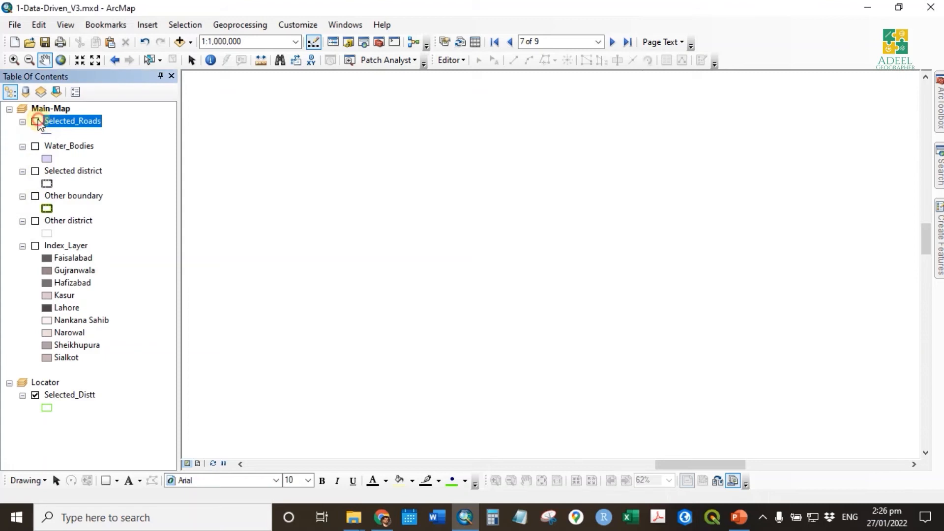
left_click(35, 121)
left_click(35, 121)
left_click(35, 146)
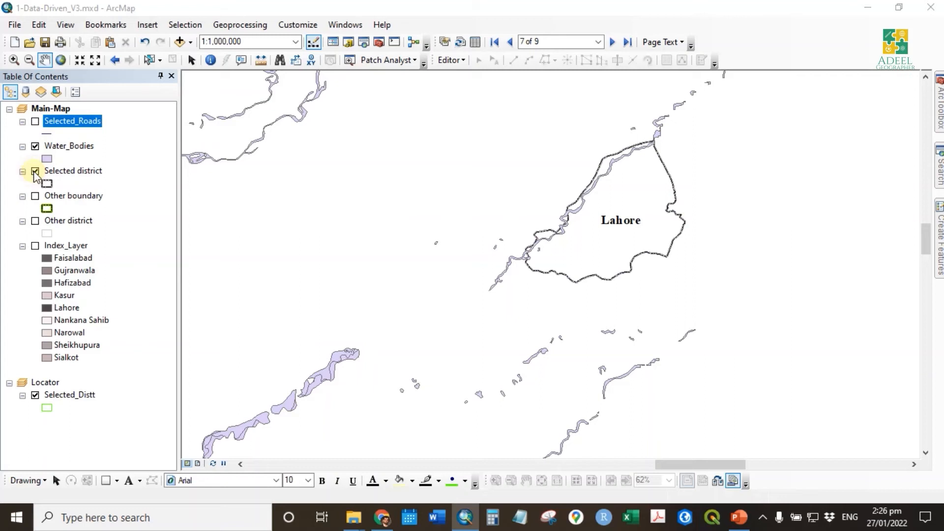
Check the Selected district layer's definition query settings, and display Index_Layer in place of Selected district
double_click(73, 170)
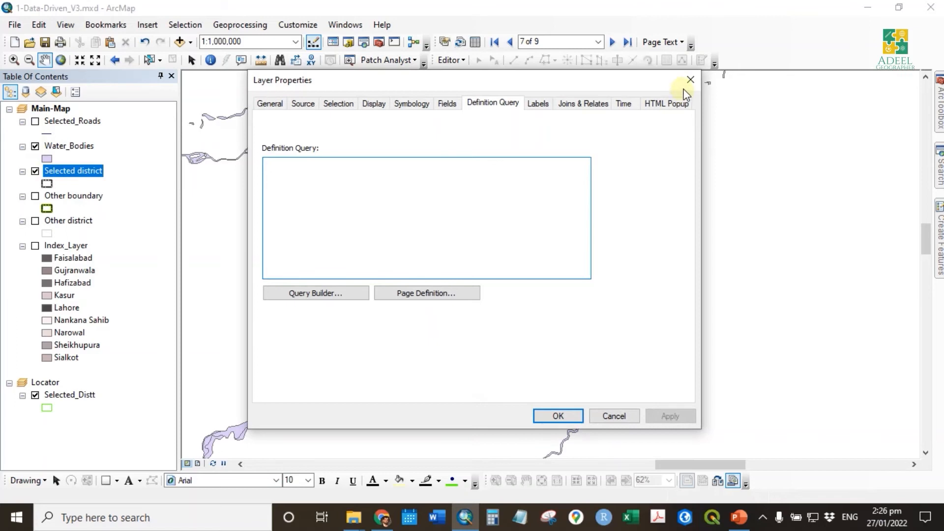
left_click(690, 78)
left_click(35, 171)
left_click(33, 248)
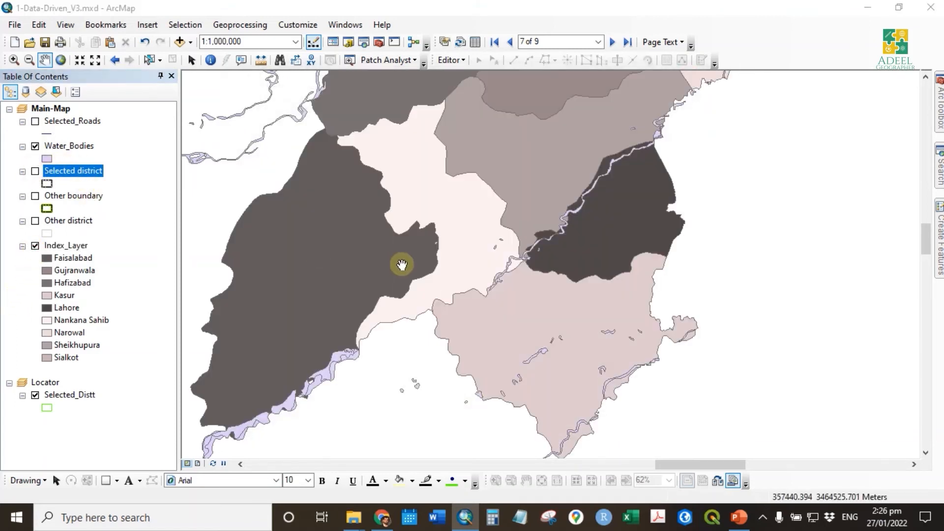
Examine how the water bodies lie across and around the Index_Layer districts
left_click_drag(579, 295, 520, 437)
left_click_drag(687, 207, 566, 283)
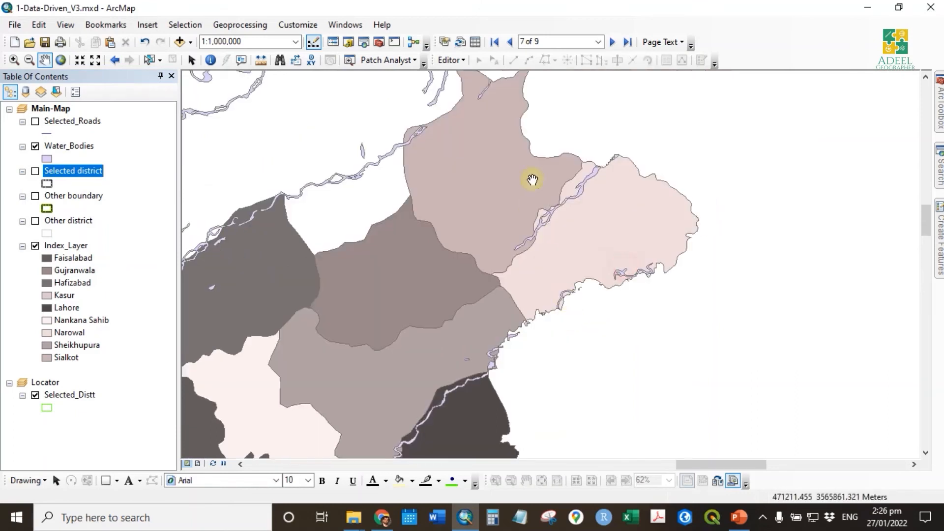
scroll(514, 319, "up", 1)
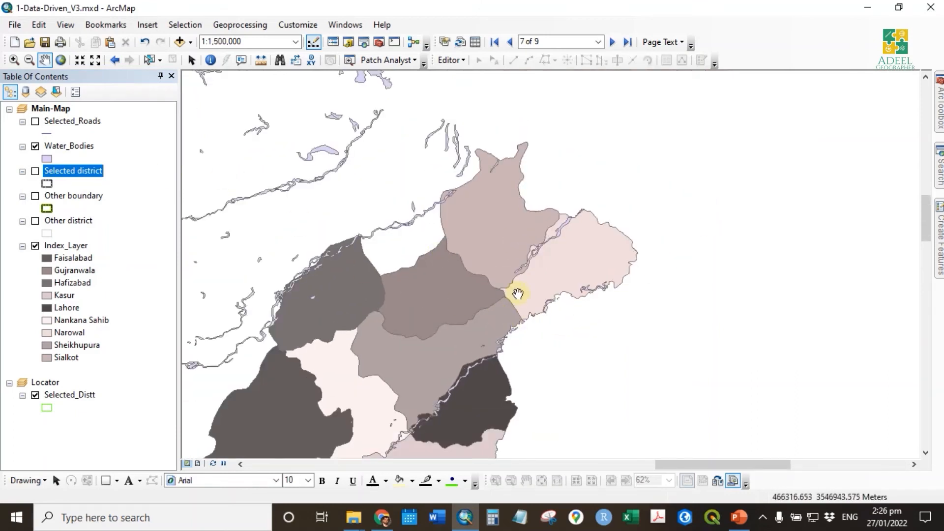
left_click_drag(514, 243, 567, 215)
left_click_drag(536, 345, 537, 301)
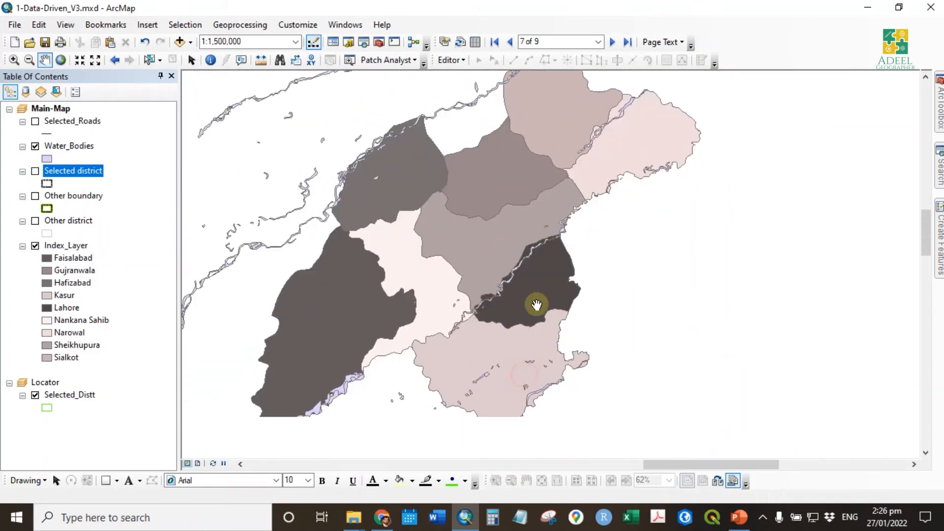
left_click_drag(604, 192, 553, 241)
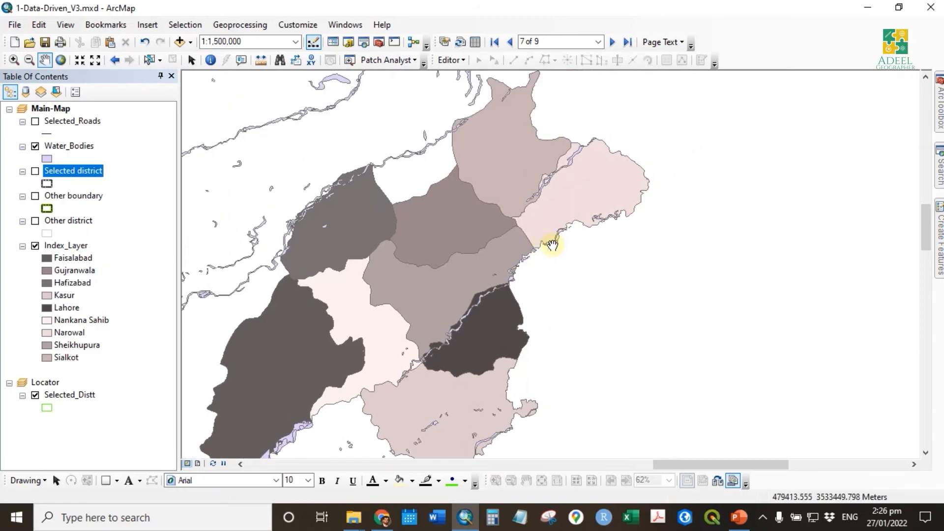
scroll(499, 263, "up", 1)
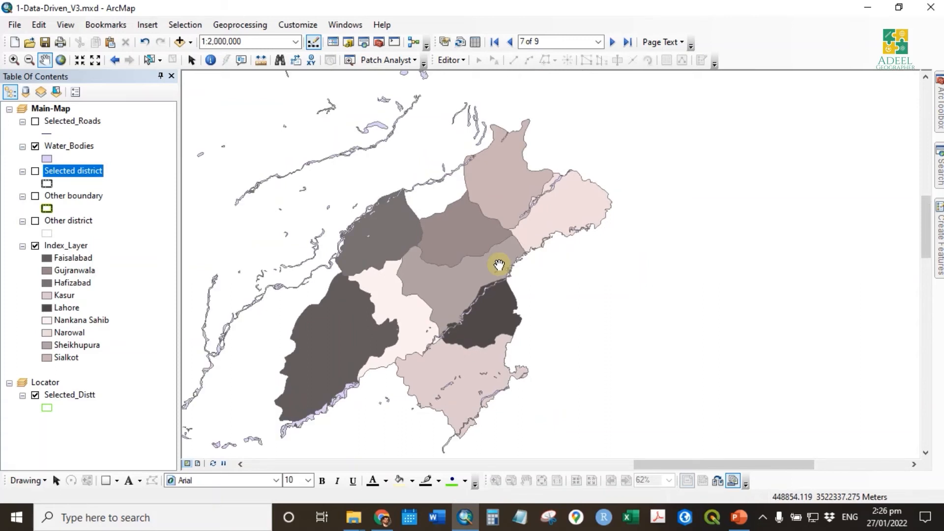
scroll(499, 264, "down", 1)
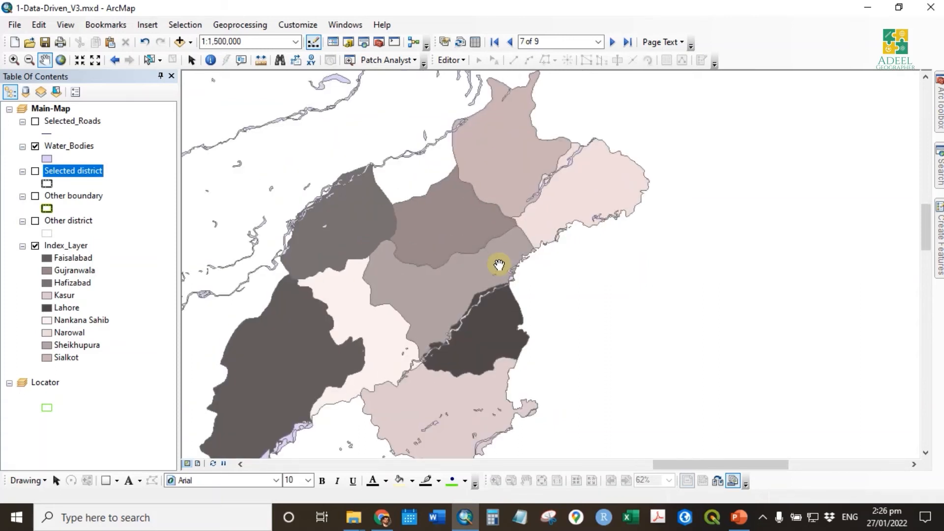
scroll(489, 272, "up", 1)
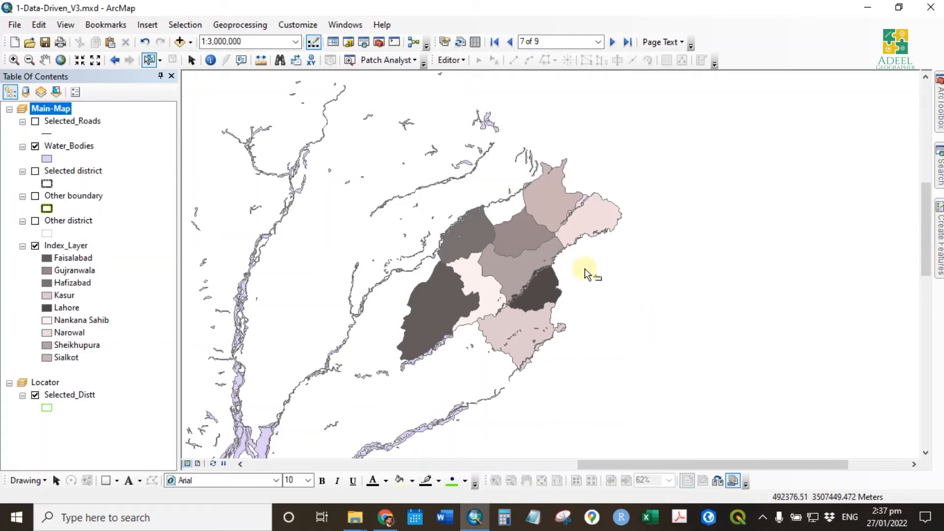
scroll(585, 268, "down", 2)
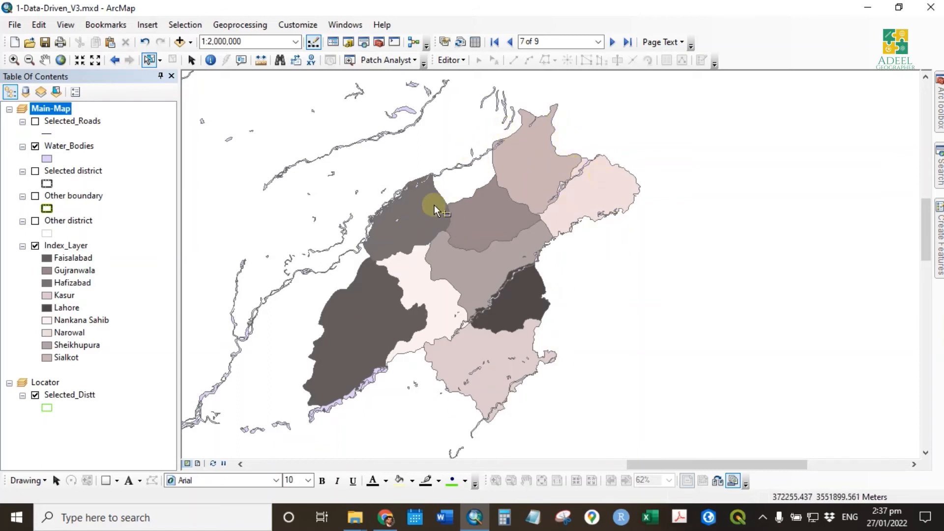
Search the geoprocessing tools for "clip" and open the Clip (Analysis) tool
left_click(940, 169)
left_click_drag(822, 133, 551, 134)
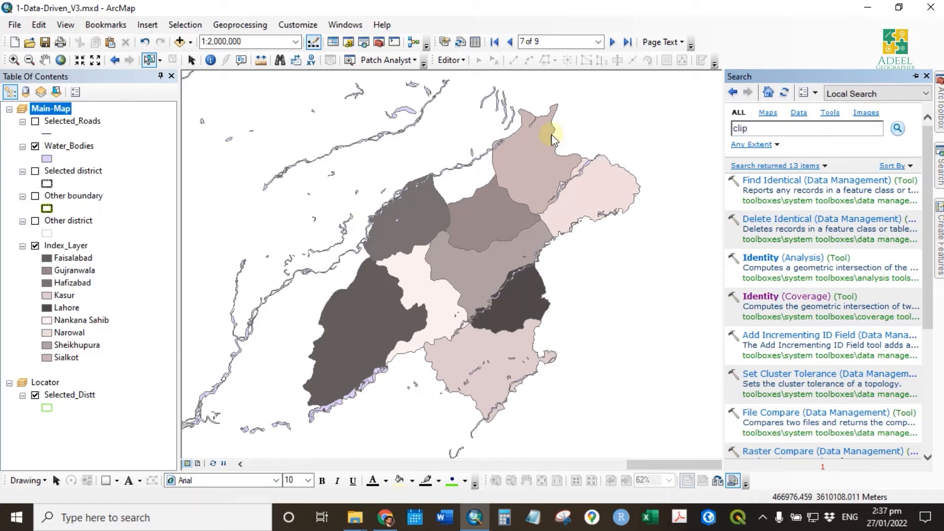
key("Return")
left_click(776, 221)
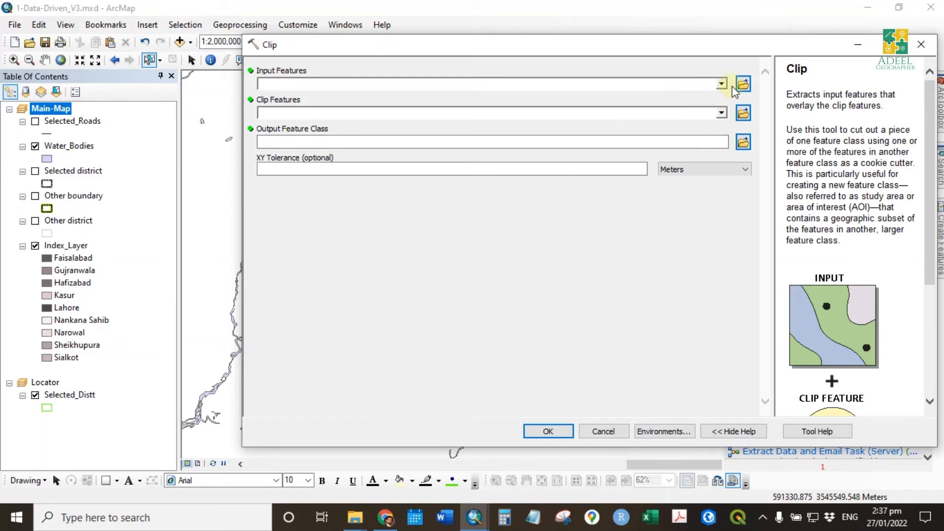
Clip the Water_Bodies layer with Index_Layer as the clip features, keeping the default output feature class
left_click(723, 85)
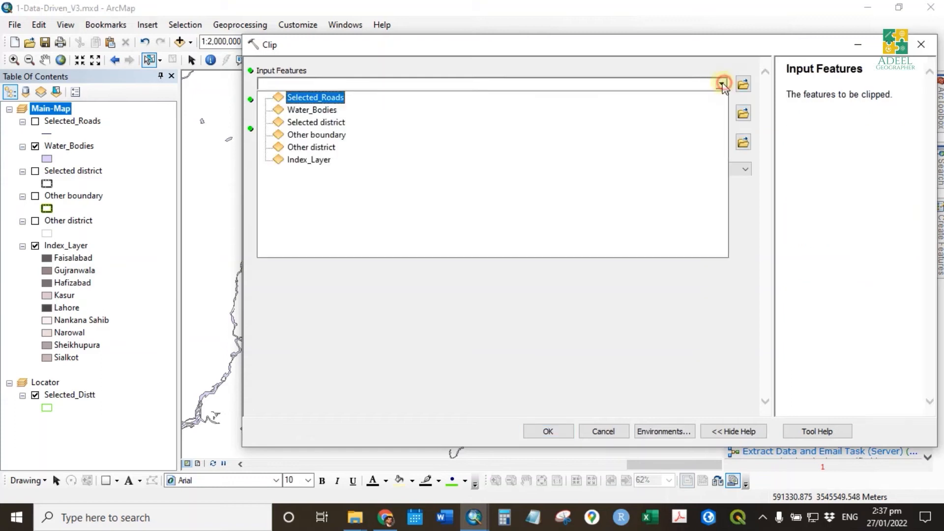
left_click(315, 110)
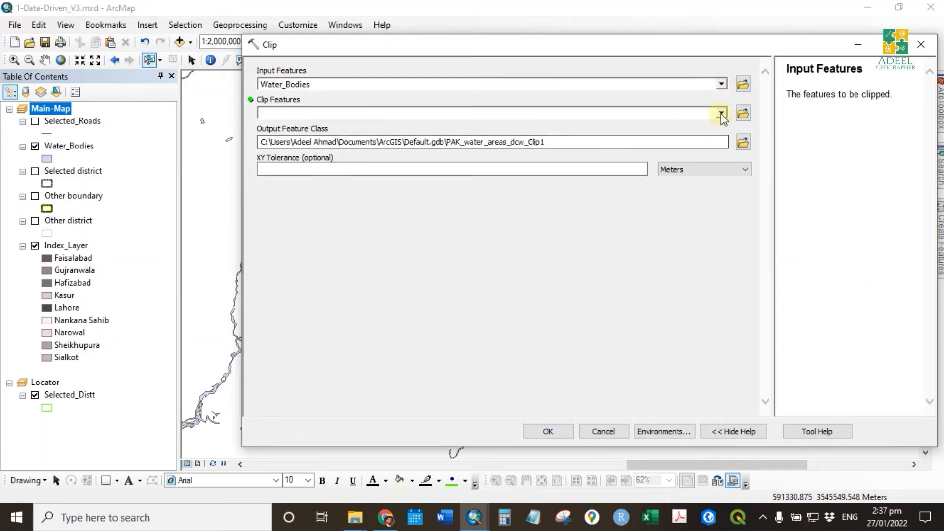
left_click(722, 114)
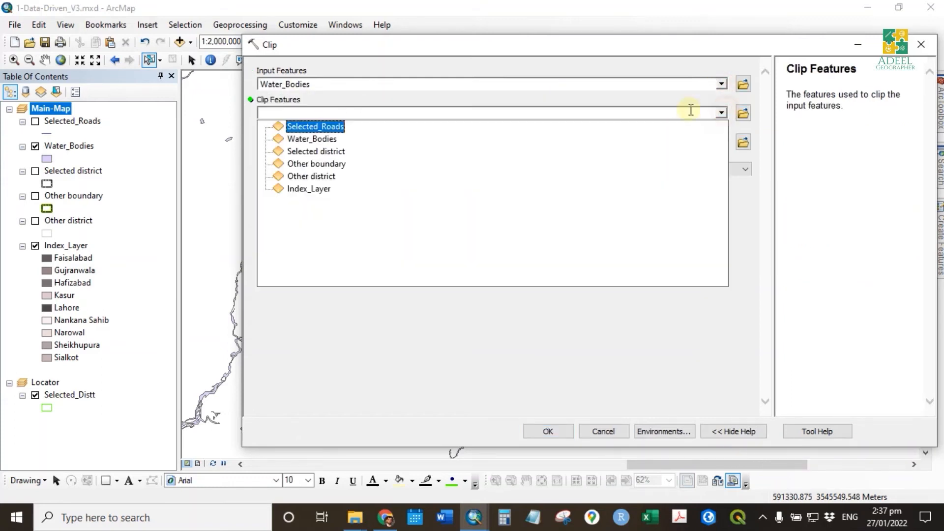
left_click(310, 189)
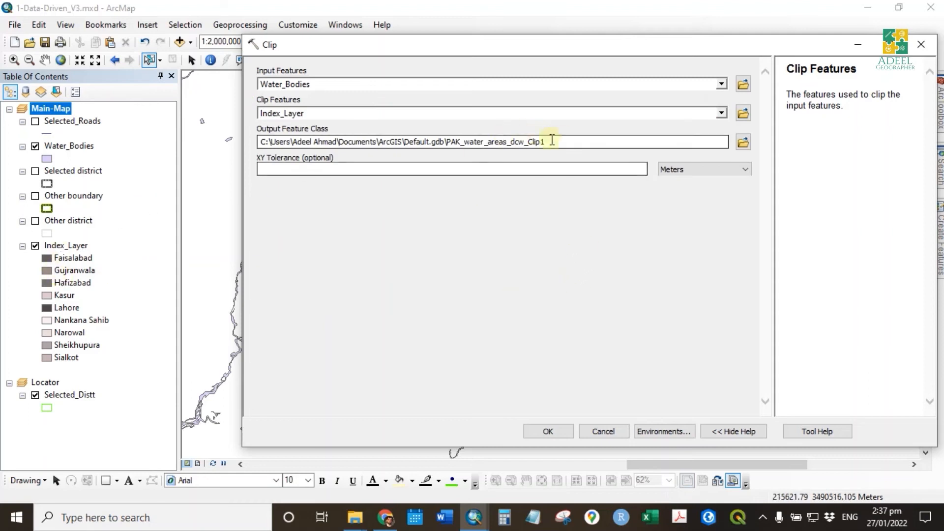
left_click(548, 432)
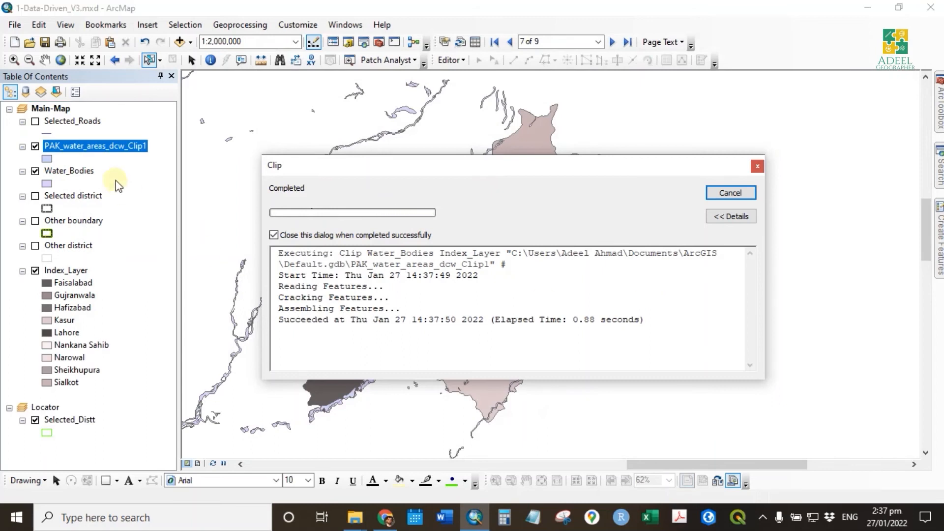
Remove the original Water_Bodies layer from Main-Map, leaving the clipped water layer over the districts
right_click(68, 174)
left_click(99, 197)
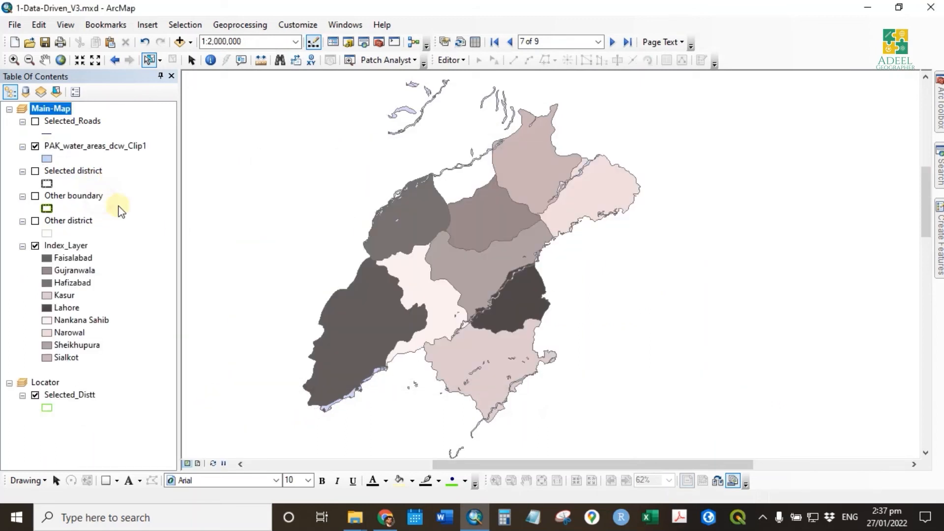
left_click_drag(570, 253, 512, 259)
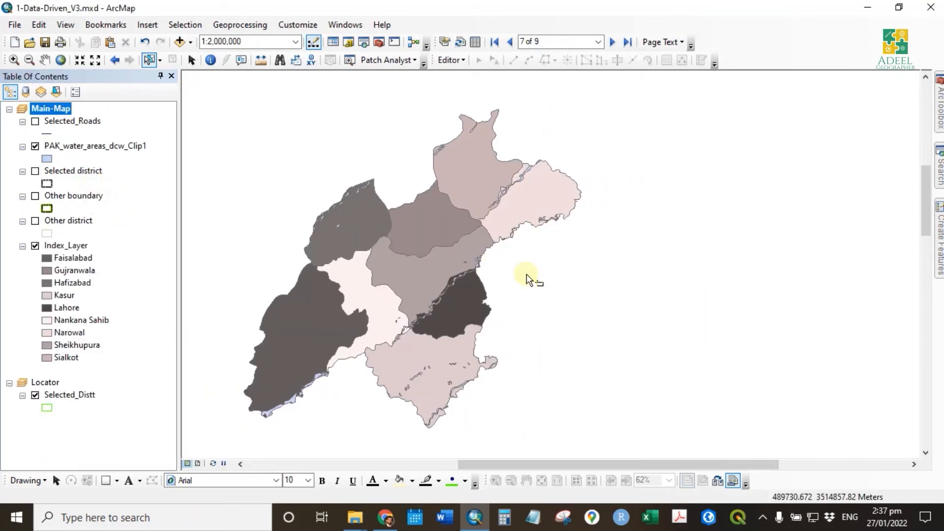
left_click_drag(574, 270, 535, 270)
Select the clipped river polygon crossing Narowal and Sialkot, and check its extent with Index_Layer hidden and shown again
scroll(498, 164, "up", 5)
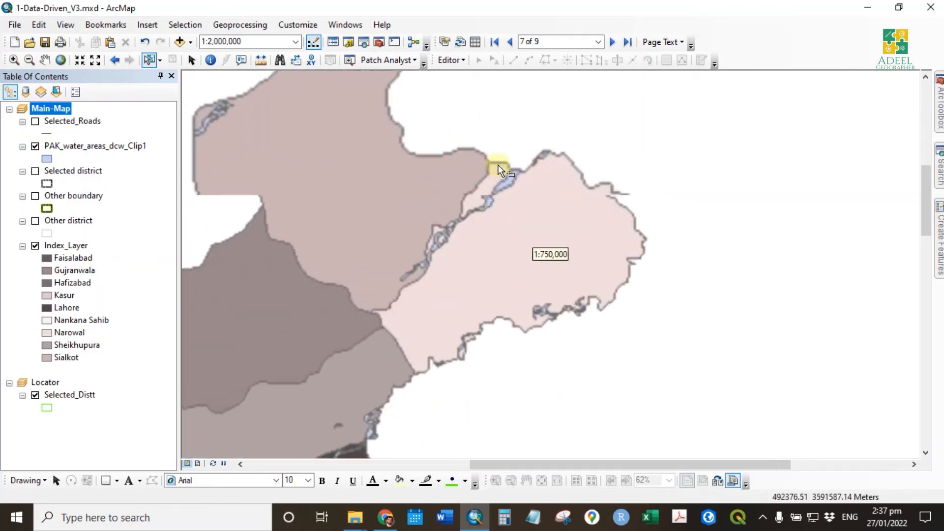
left_click(511, 187)
left_click(552, 136)
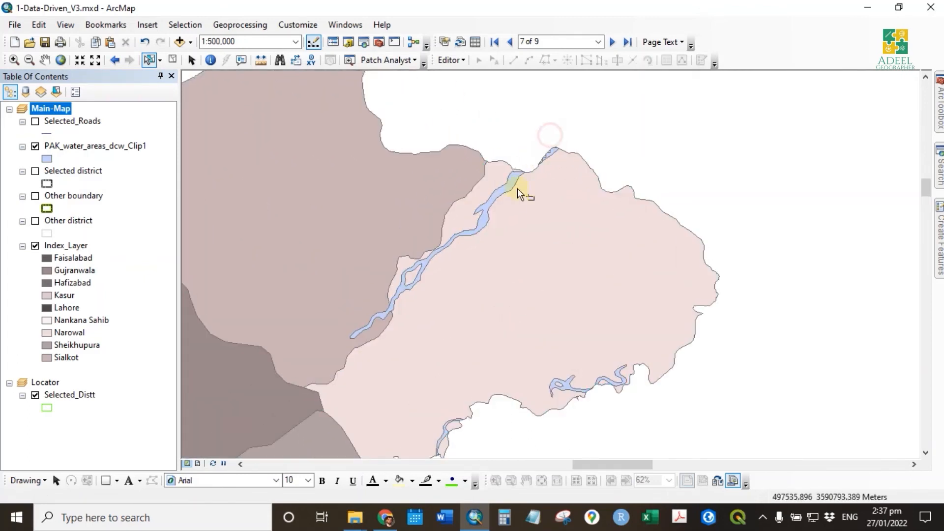
left_click(35, 246)
left_click(512, 190)
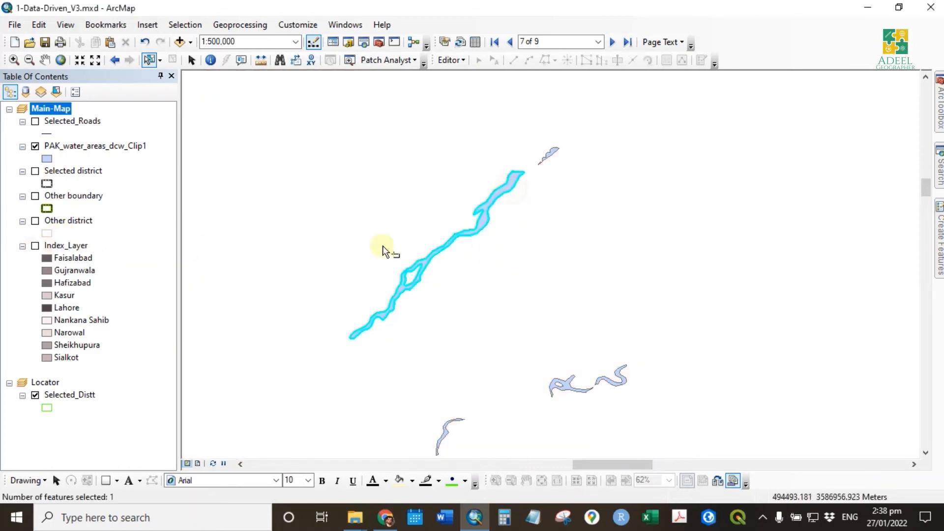
left_click(35, 245)
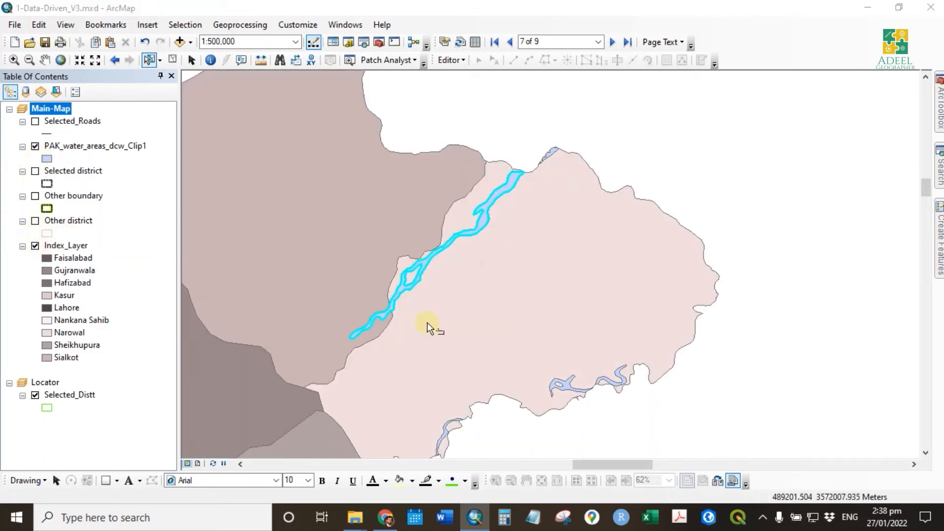
Select the river on Narowal's southern edge and follow it along the Sheikhupura and Lahore boundary
left_click_drag(565, 347, 619, 237)
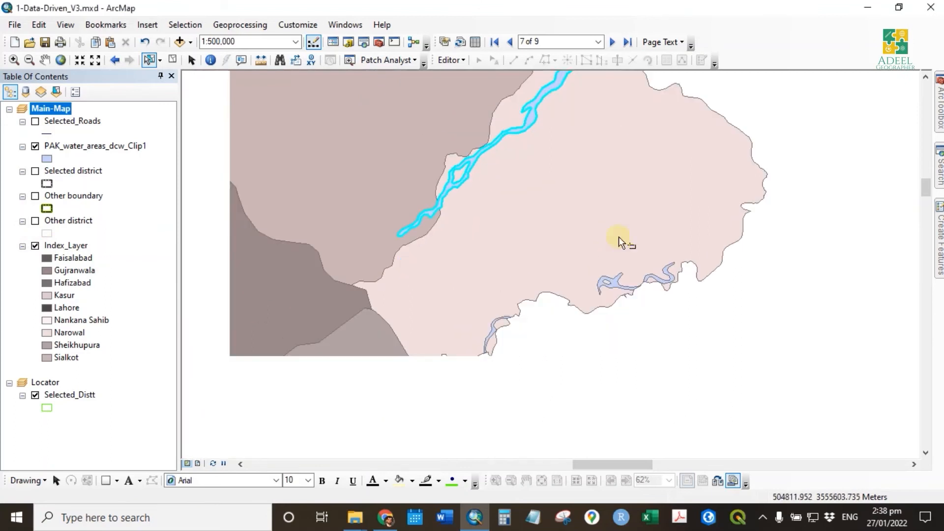
left_click(494, 326)
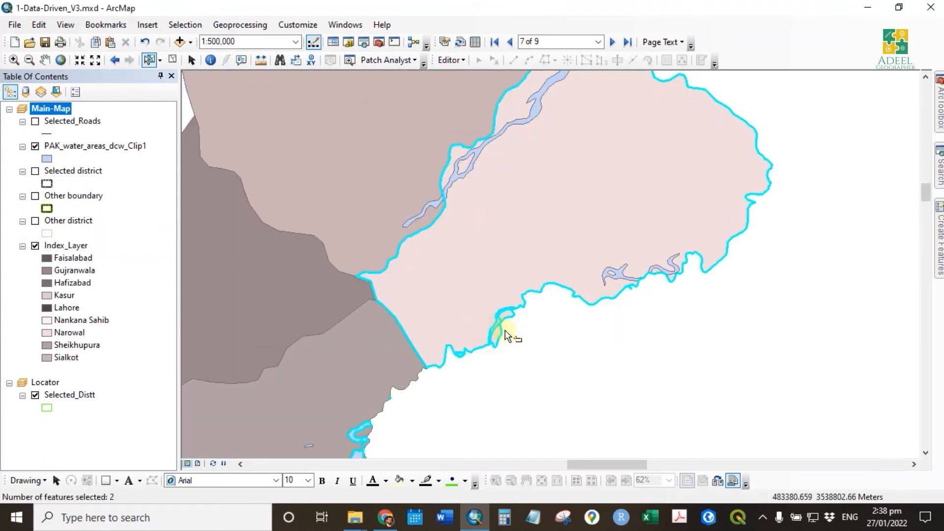
left_click_drag(668, 363, 711, 251)
left_click_drag(283, 458, 514, 229)
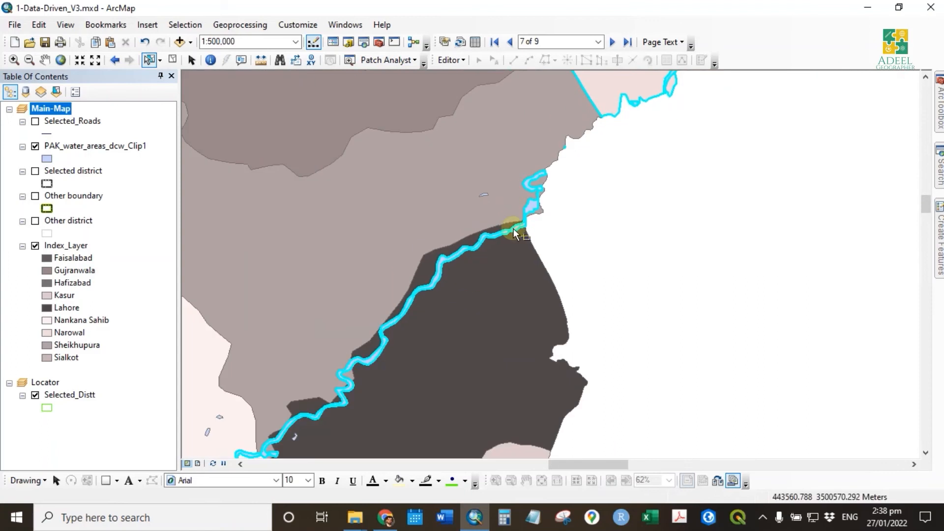
left_click_drag(619, 176, 538, 335)
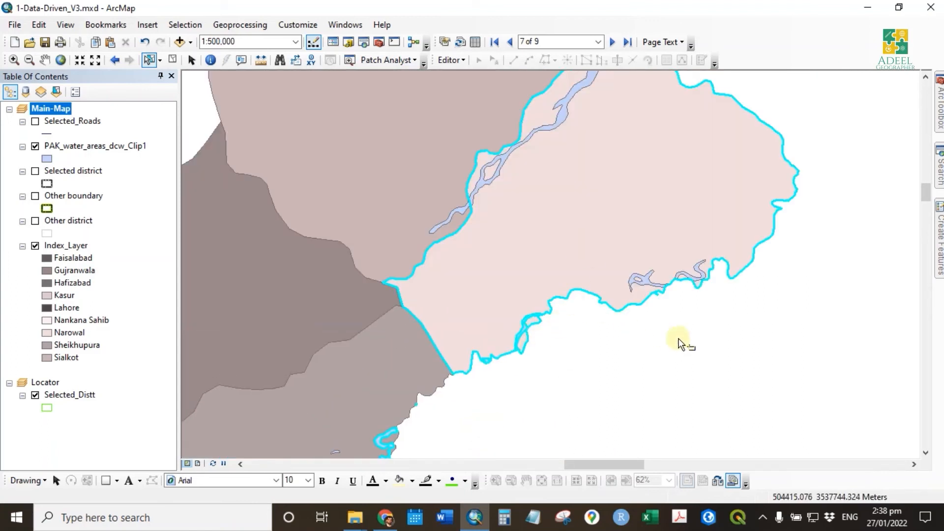
Clear the selection and examine where the river crosses the border between Narowal and Sialkot
scroll(641, 341, "up", 2)
left_click(777, 359)
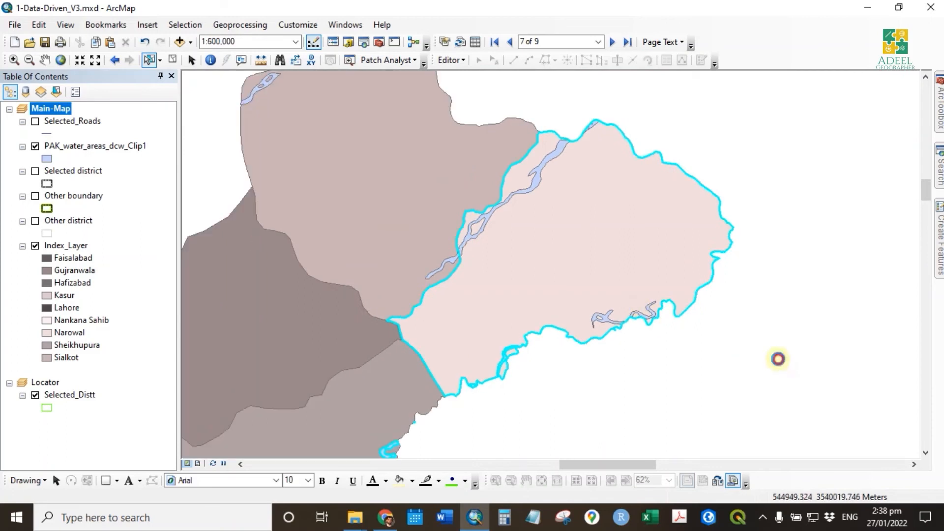
scroll(647, 317, "up", 2)
scroll(616, 304, "down", 2)
scroll(571, 278, "down", 2)
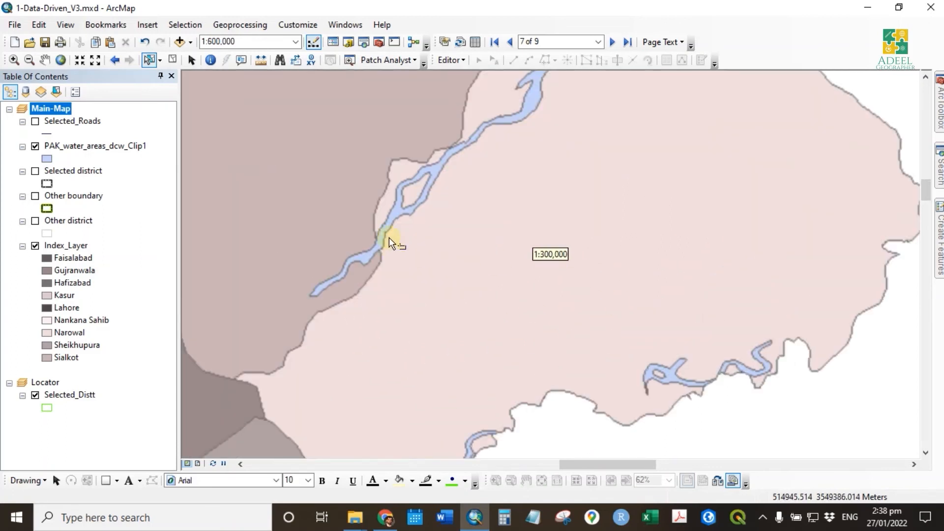
scroll(486, 269, "up", 3)
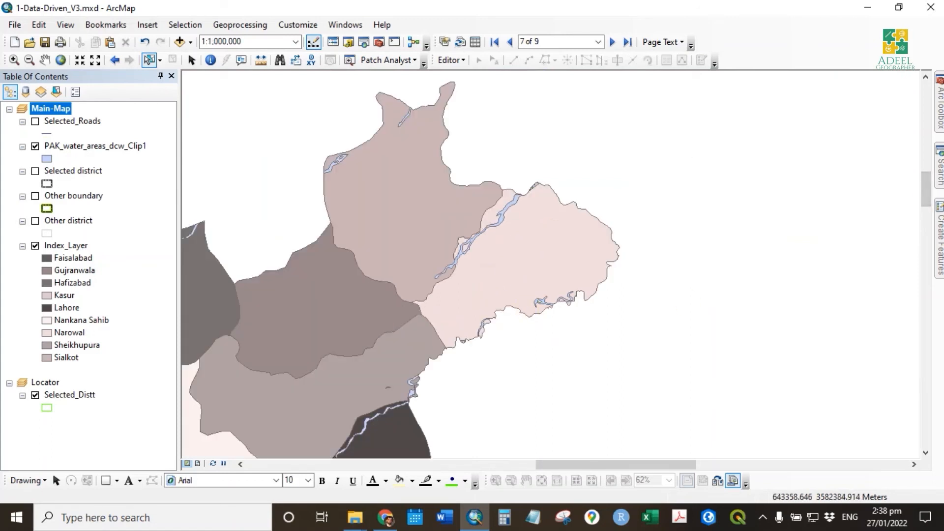
Search the geoprocessing tools for "identity" and open the Identity (Analysis) tool
left_click(940, 170)
left_click_drag(793, 132, 494, 113)
type("identity")
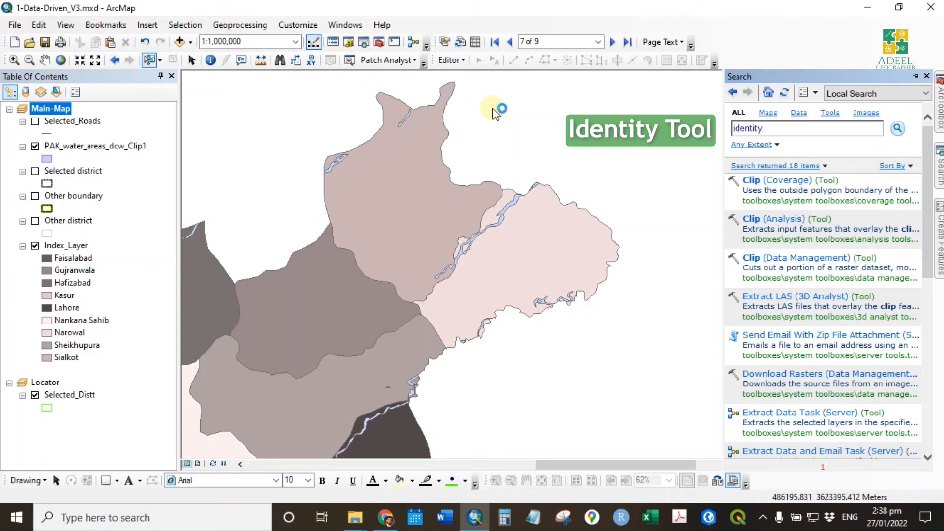
key("Return")
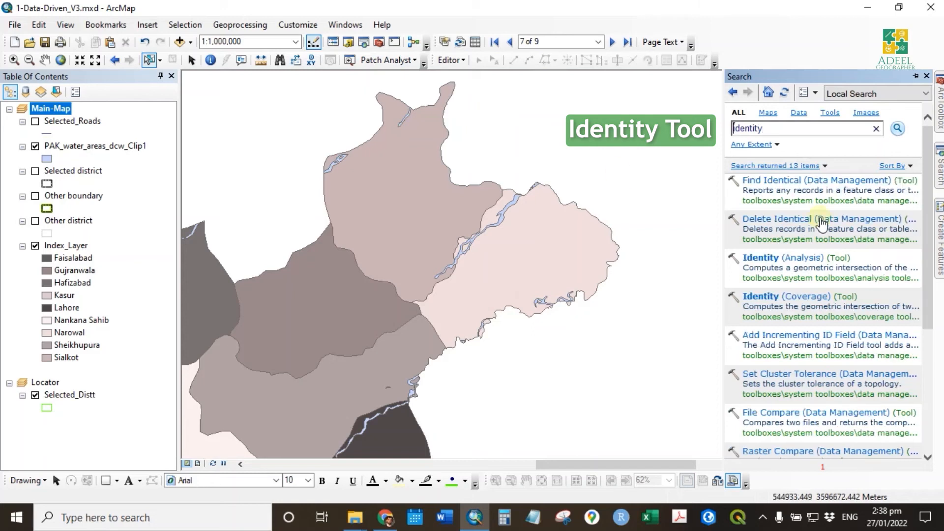
left_click(752, 262)
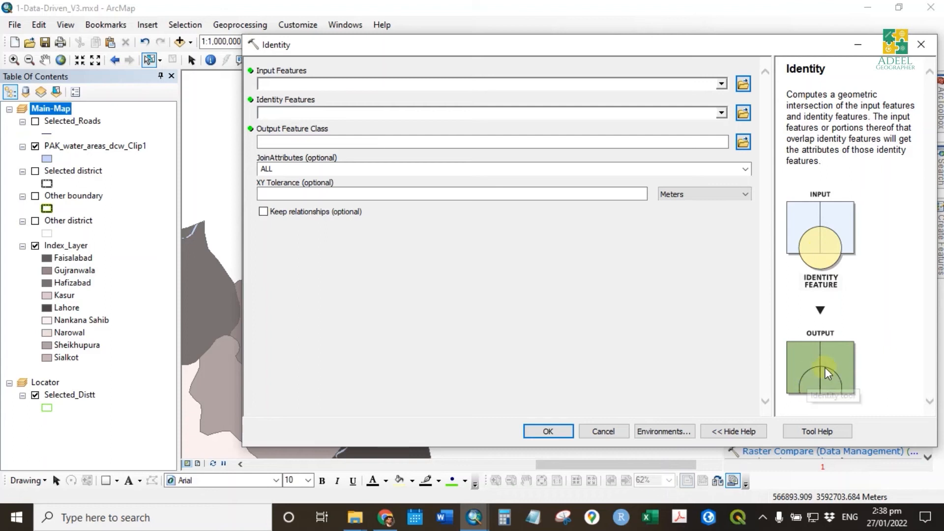
Run Identity on PAK_water_areas_dcw_Clip1 with Index_Layer as identity features, joining ALL attributes and keeping the default output
left_click(696, 84)
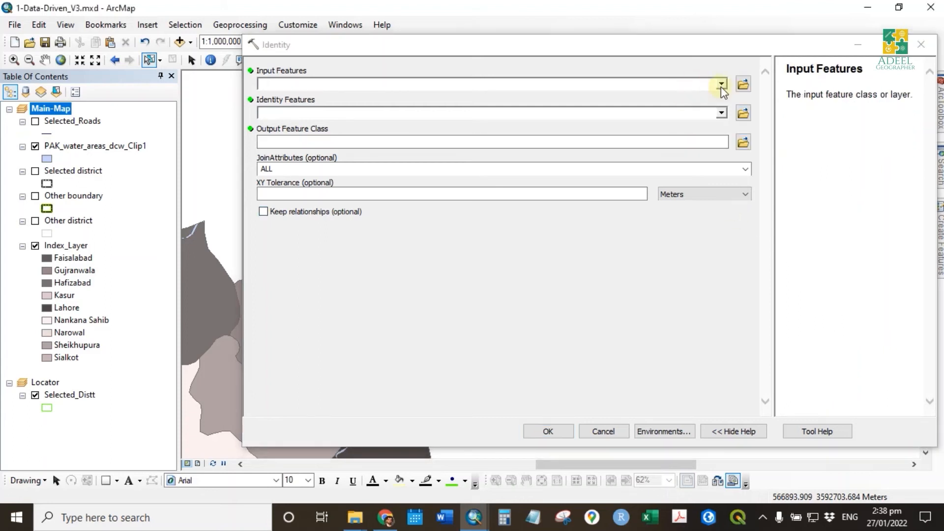
left_click(721, 84)
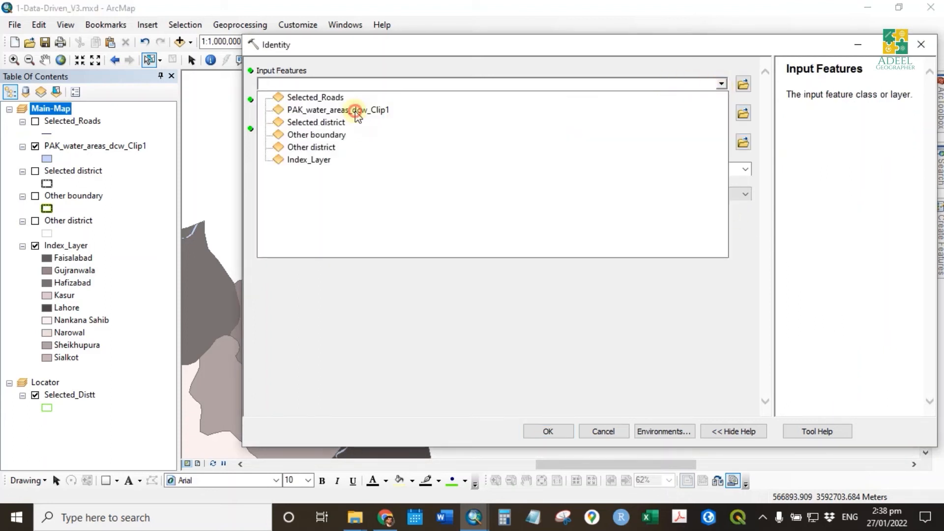
left_click(355, 110)
left_click(721, 113)
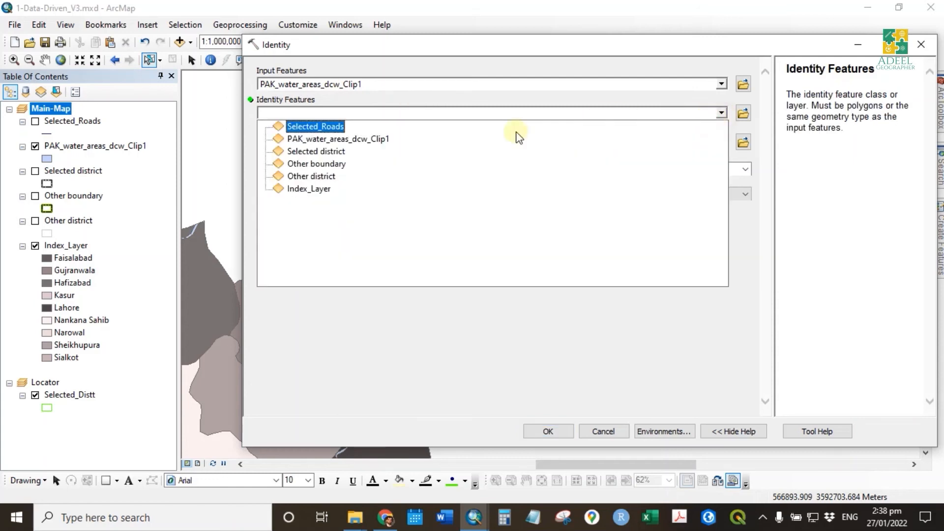
left_click(309, 189)
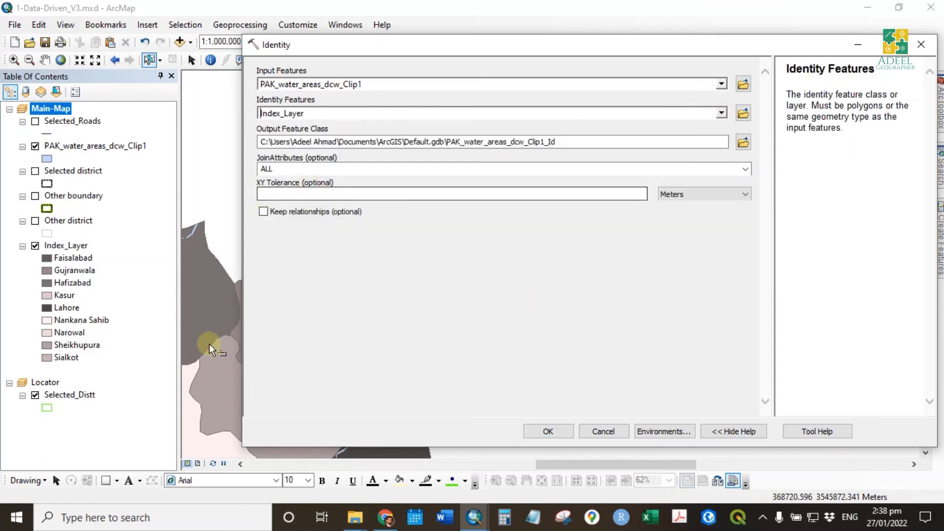
left_click_drag(214, 353, 183, 270)
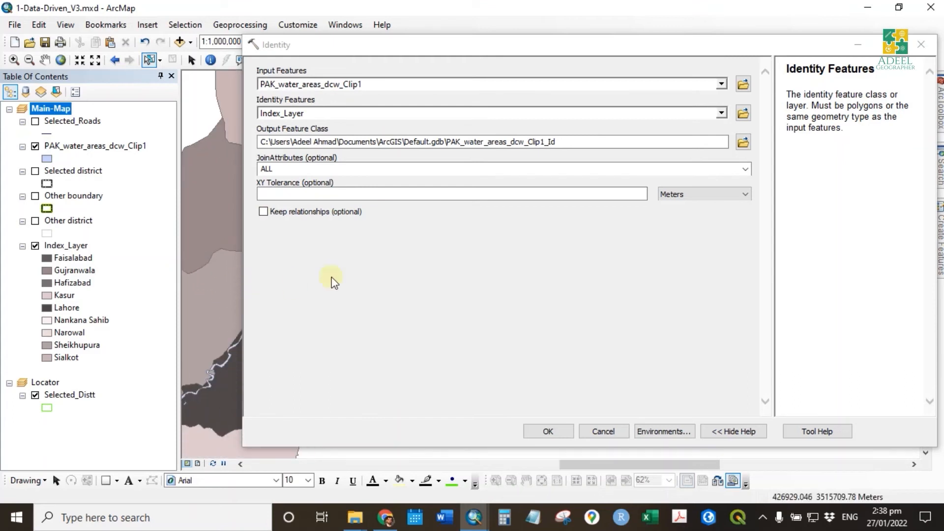
left_click(603, 143)
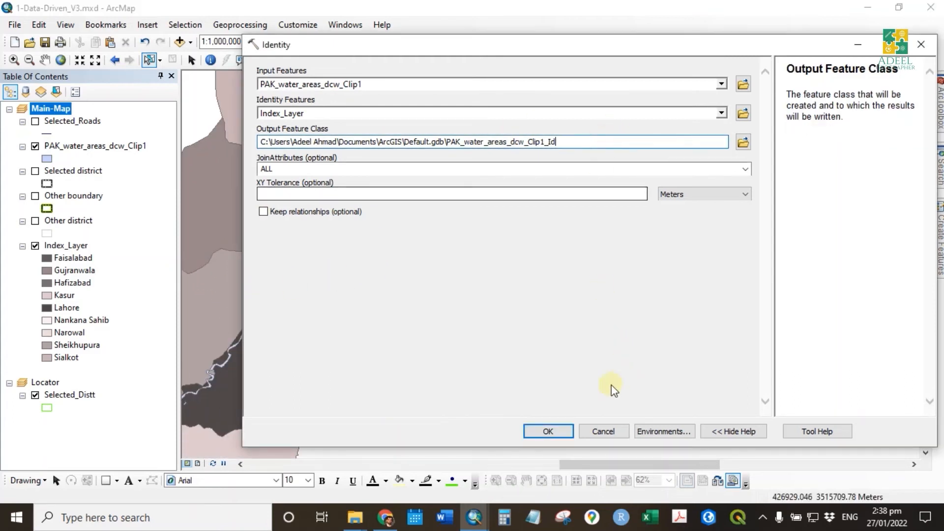
left_click(549, 431)
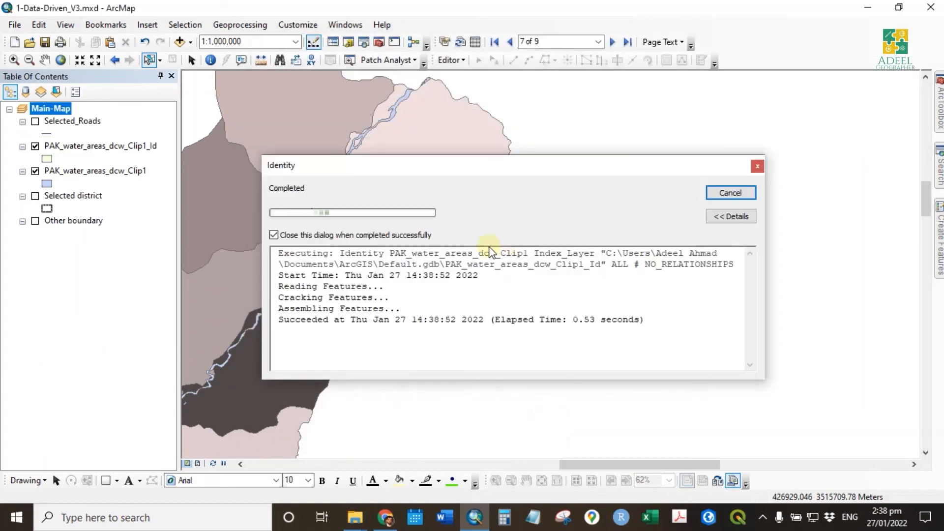
Hide PAK_water_areas_dcw_Clip1 and Index_Layer, and select the Narowal river piece in the Identity output to check the split
left_click(35, 172)
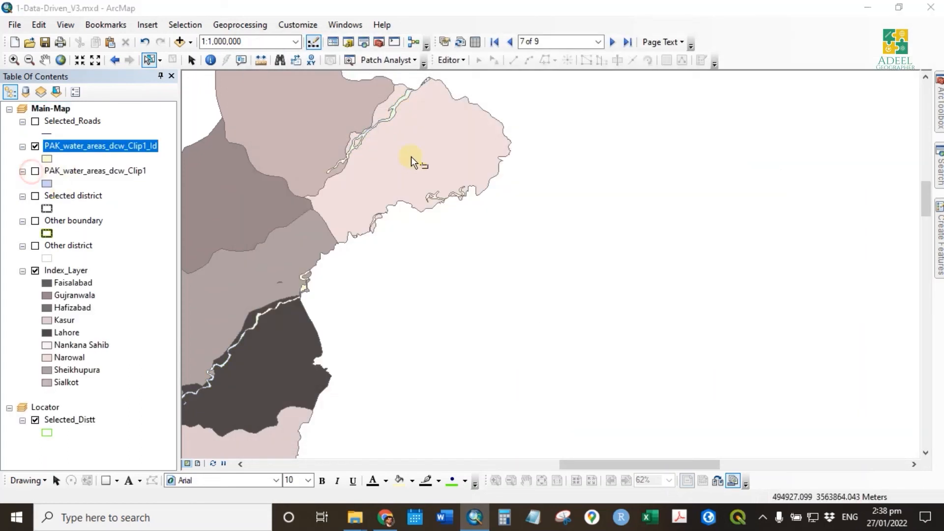
scroll(366, 137, "up", 5)
left_click(35, 270)
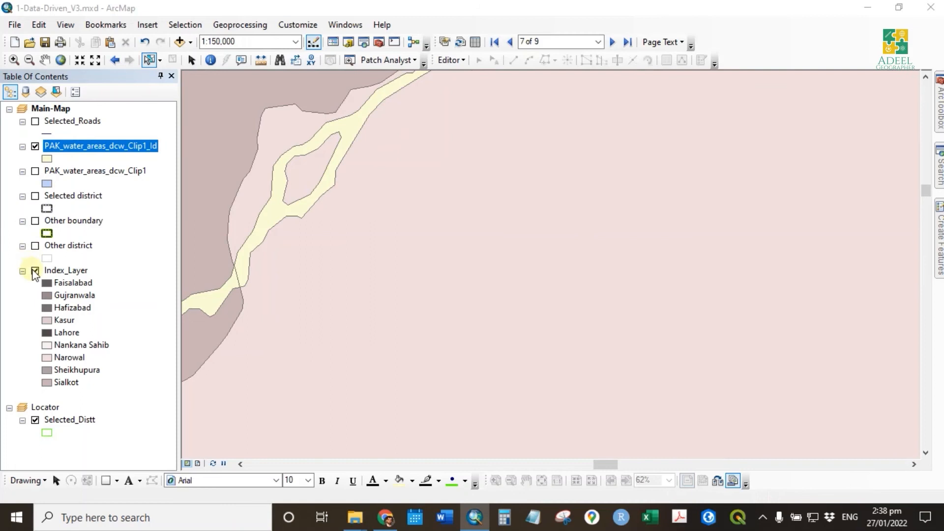
left_click(242, 266)
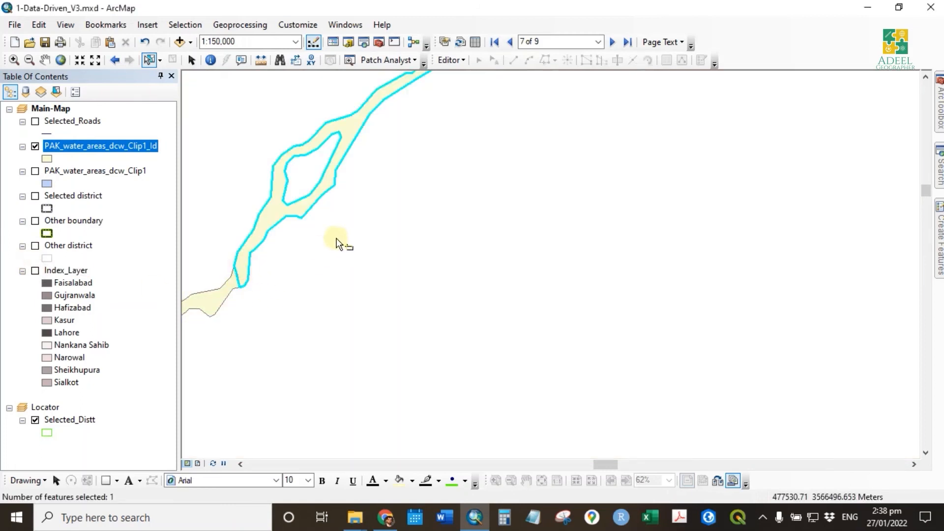
scroll(482, 326, "down", 5)
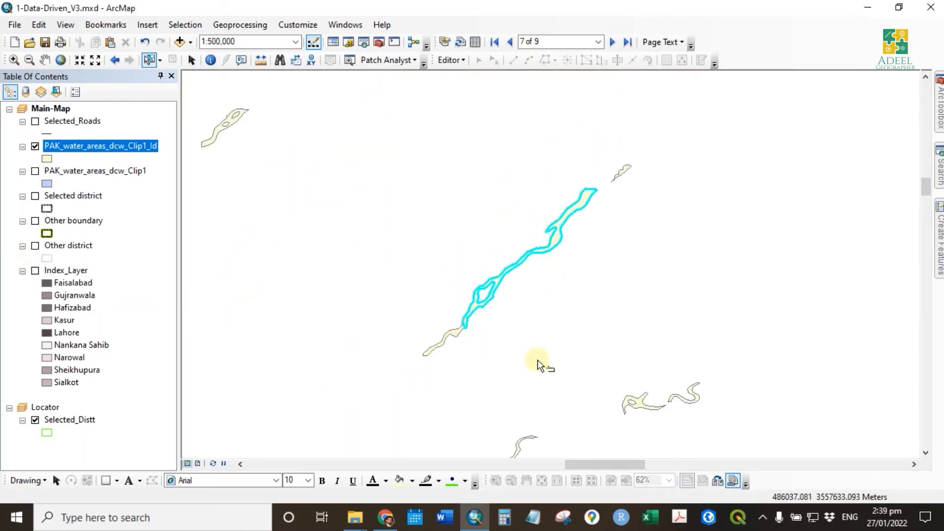
left_click_drag(539, 362, 495, 175)
scroll(434, 332, "down", 1)
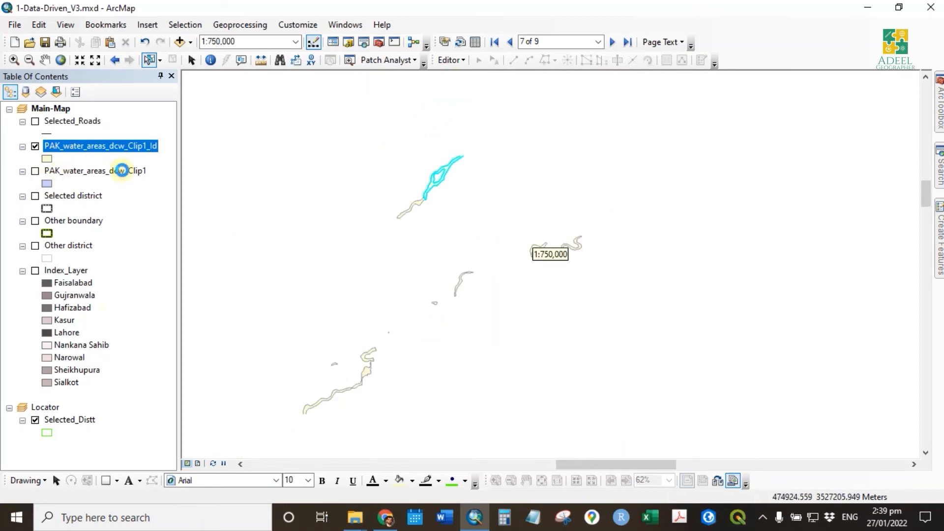
Remove the PAK_water_areas_dcw_Clip1 layer, and clear the selection with Index_Layer shown again beneath the Identity output
right_click(122, 169)
left_click(164, 195)
left_click(93, 150)
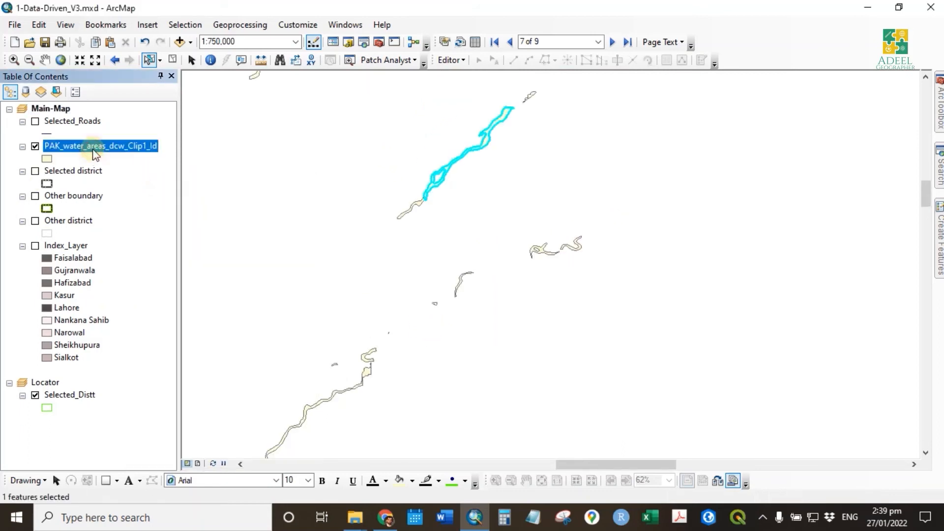
left_click(727, 276)
left_click(35, 246)
scroll(577, 244, "down", 2)
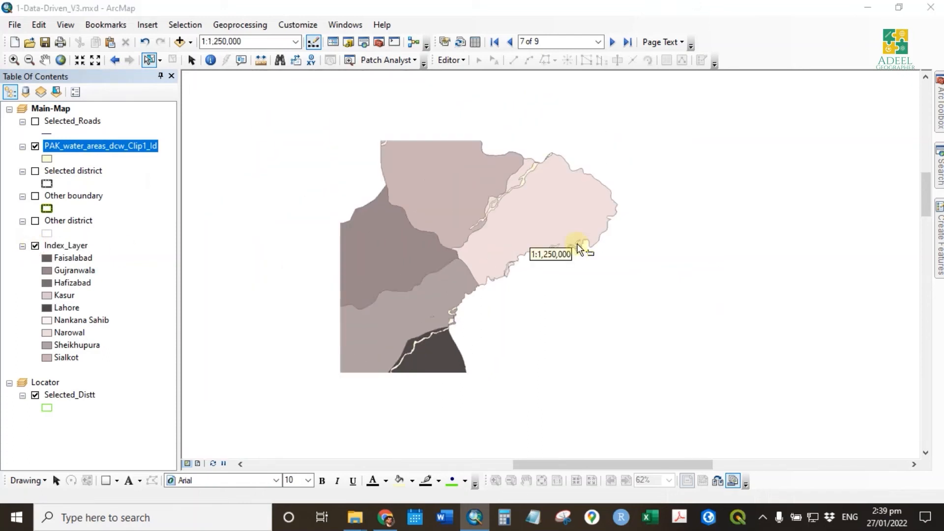
scroll(525, 203, "up", 2)
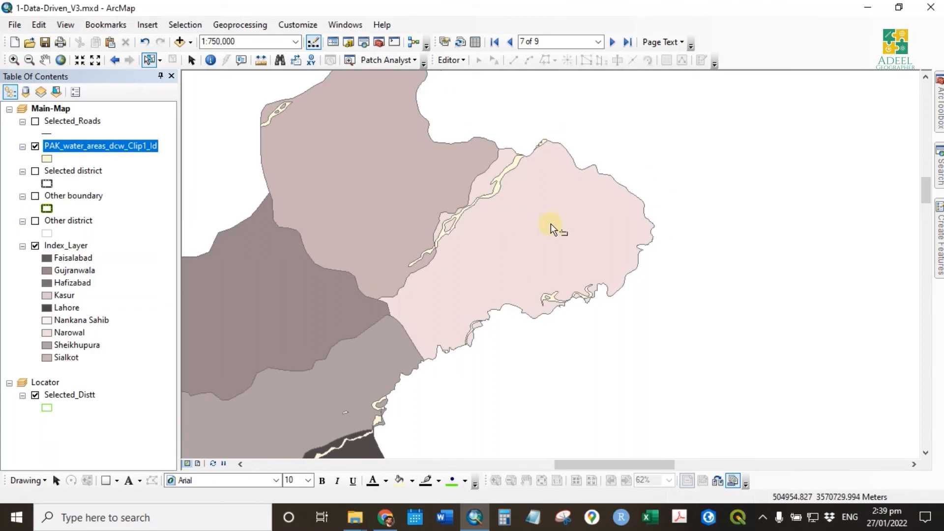
left_click_drag(513, 226, 396, 238)
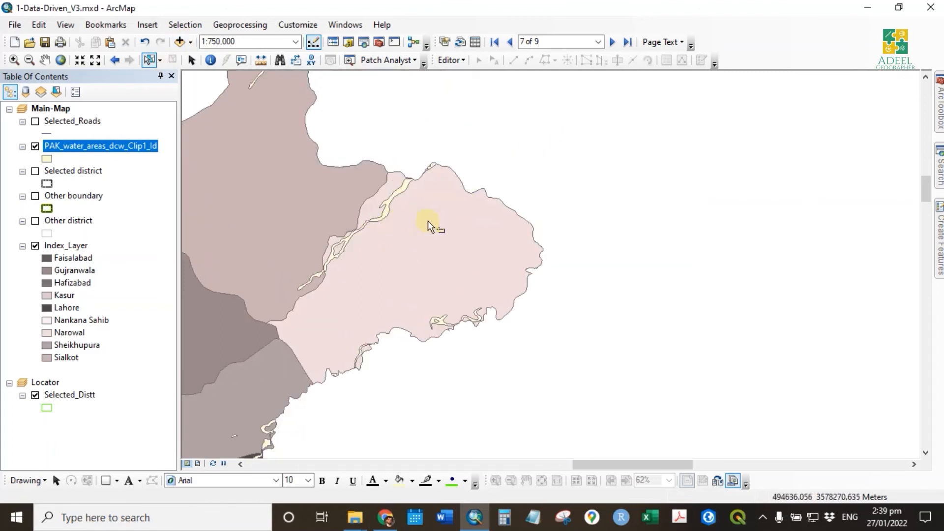
Add a text field named District to the attribute table of PAK_water_areas_dcw_Clip1_Id and narrow its column
right_click(72, 144)
left_click(113, 186)
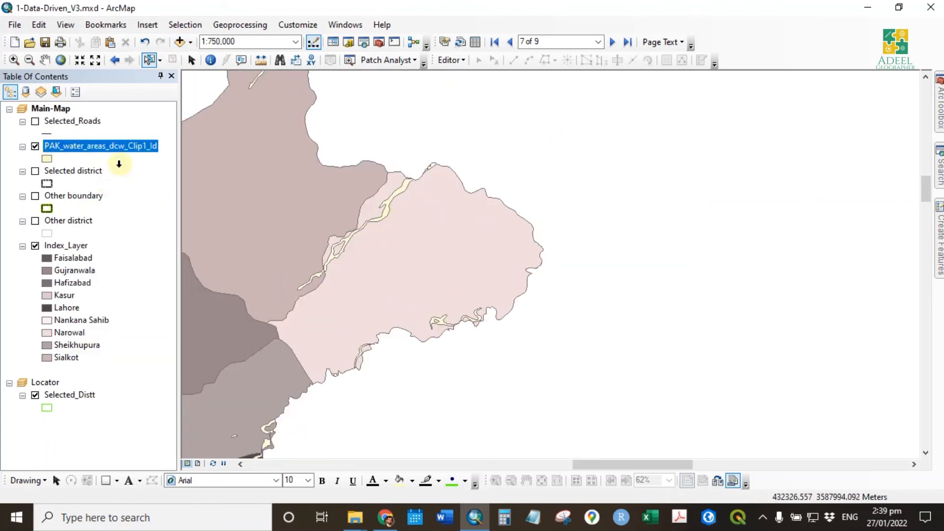
left_click(57, 130)
left_click(114, 227)
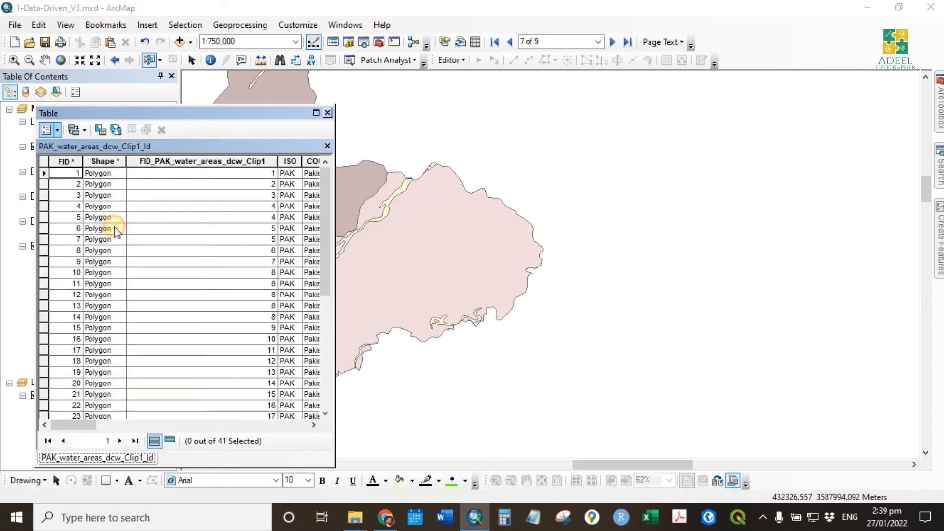
type("District")
key("Tab")
key("t")
left_click(485, 337)
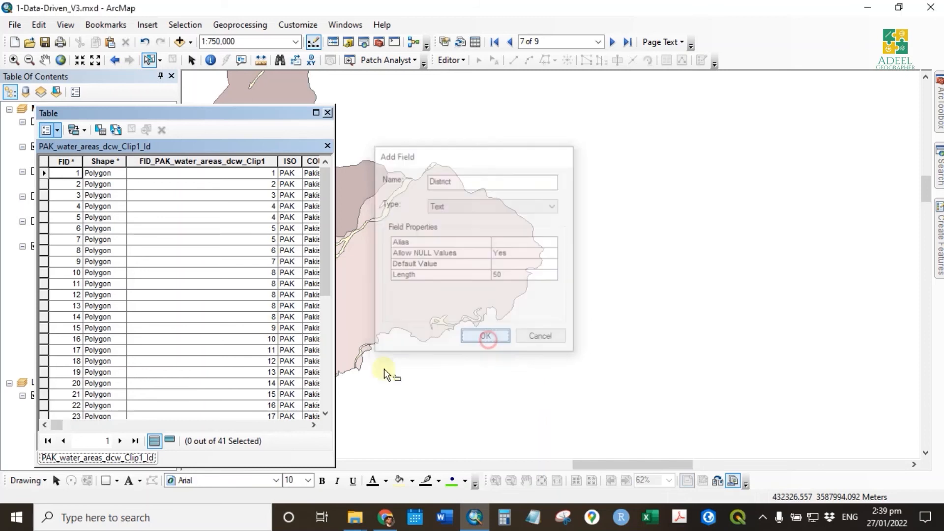
left_click(287, 423)
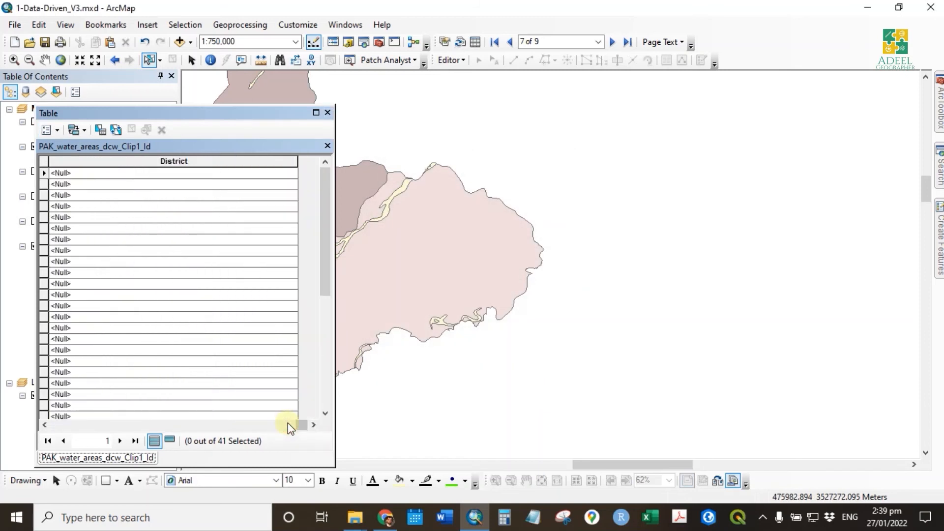
left_click_drag(297, 161, 140, 161)
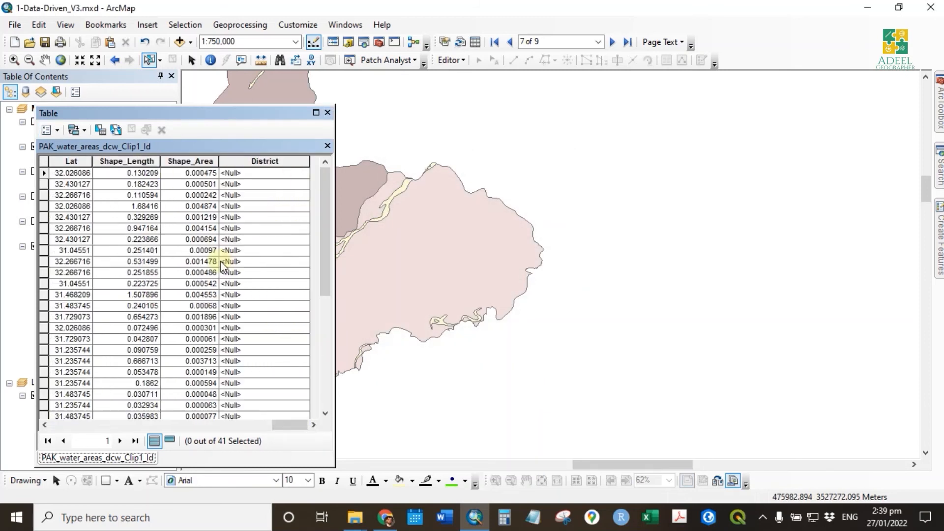
Set up Select By Location with PAK_water_areas_dcw_Clip1_Id as target and the selected Narowal district of Index_Layer as source
scroll(610, 237, "down", 1)
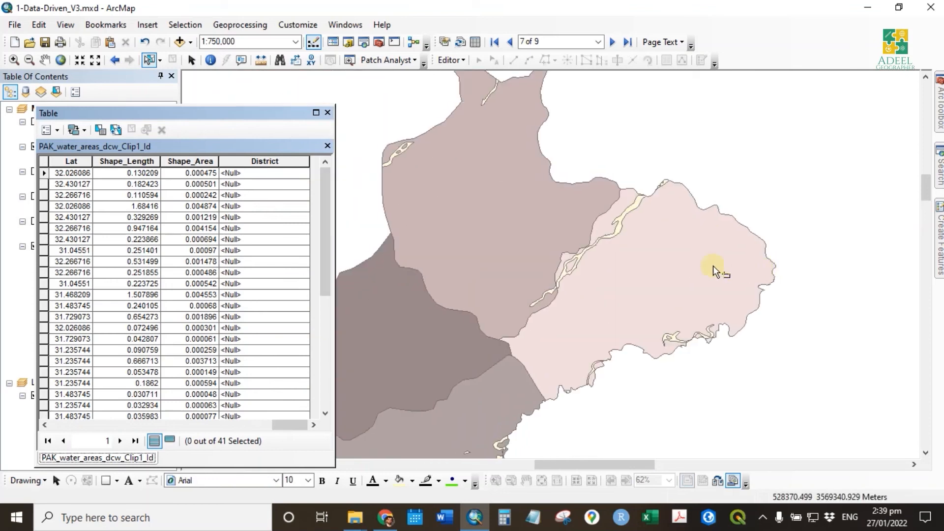
scroll(643, 252, "up", 1)
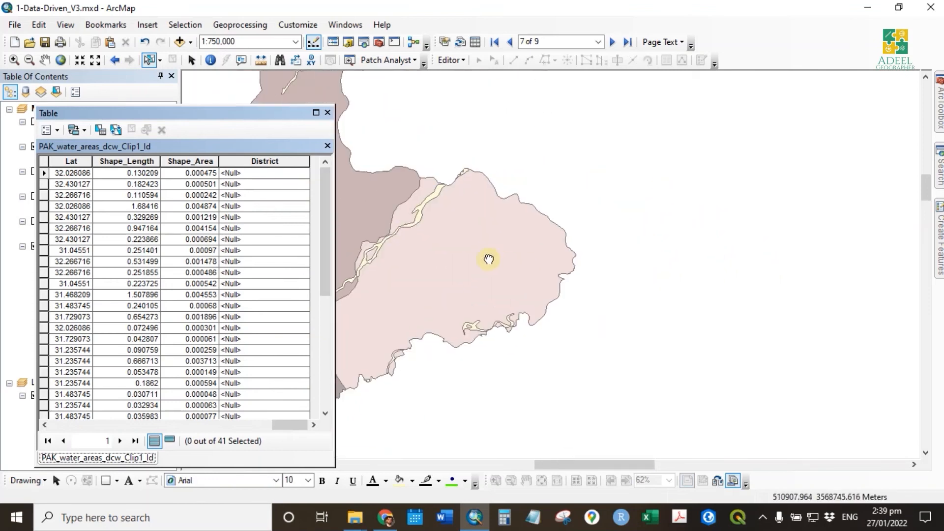
left_click(185, 25)
left_click(219, 55)
left_click_drag(787, 22, 803, 98)
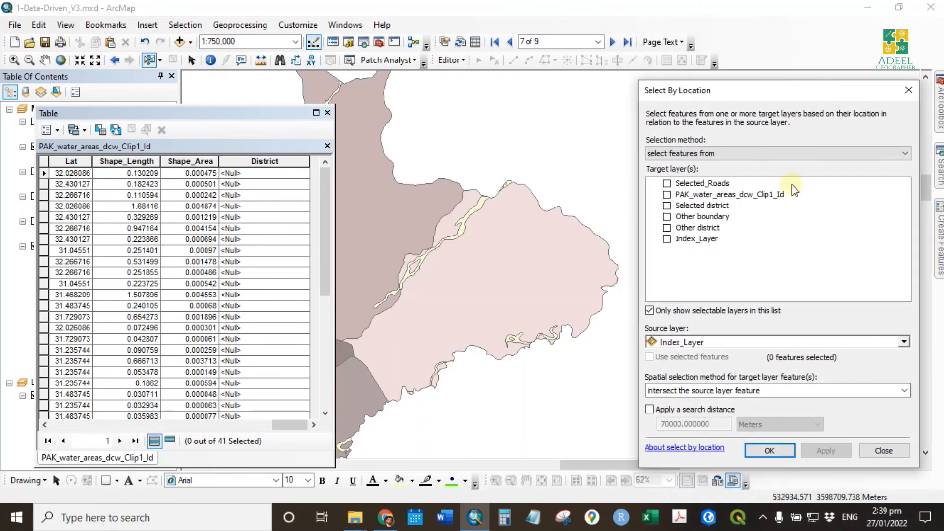
left_click(667, 194)
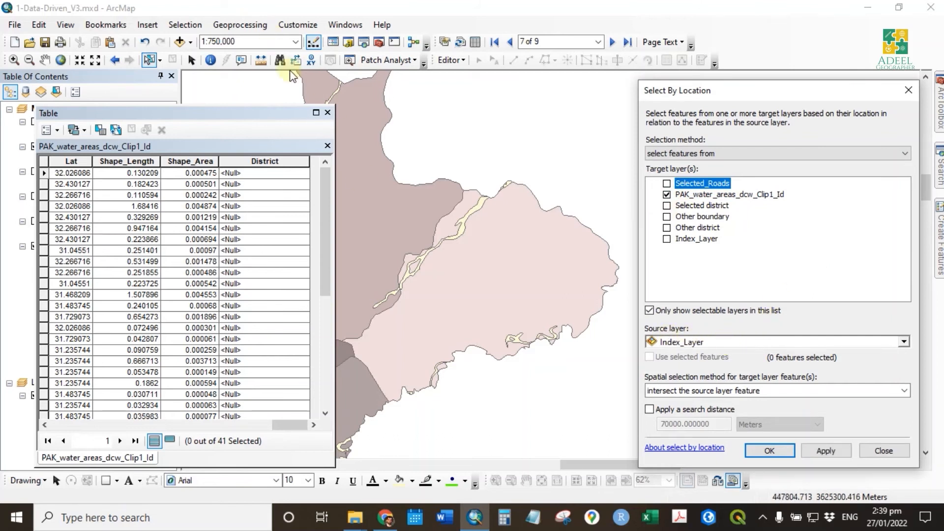
left_click(149, 60)
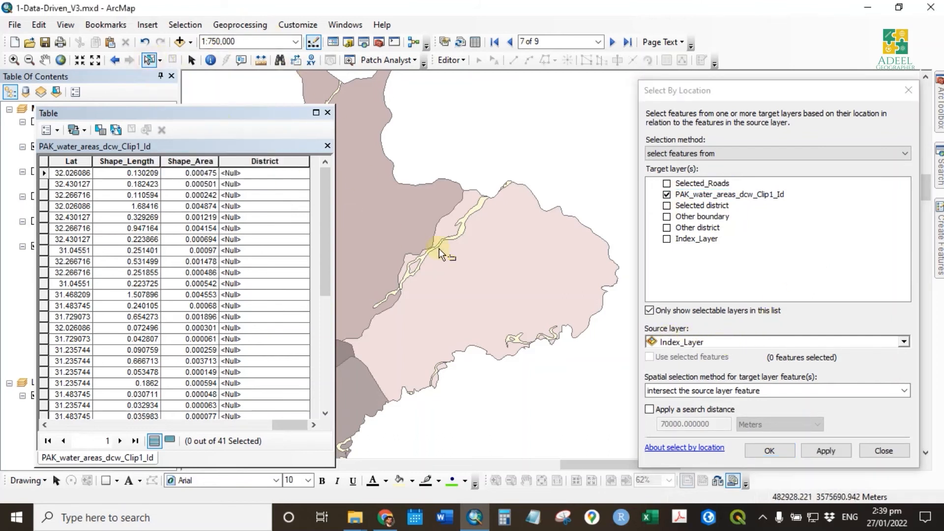
left_click(513, 272)
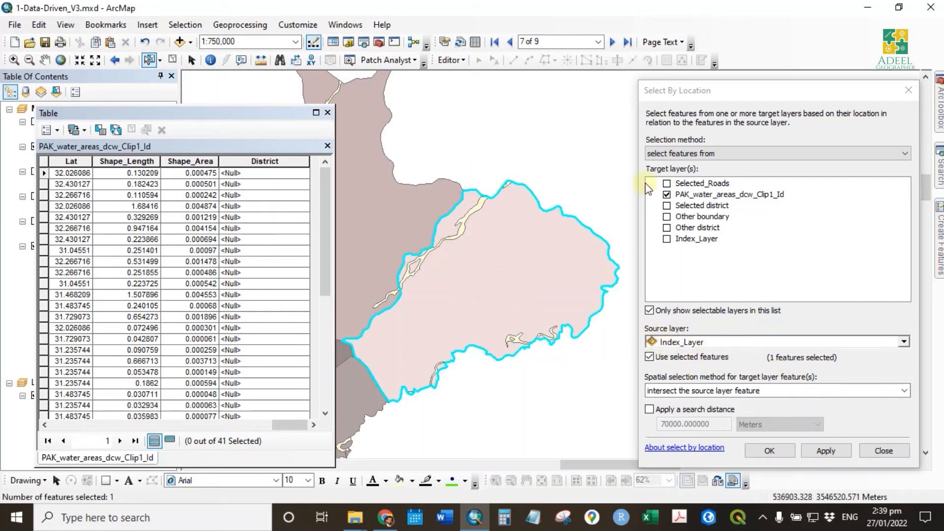
left_click(712, 196)
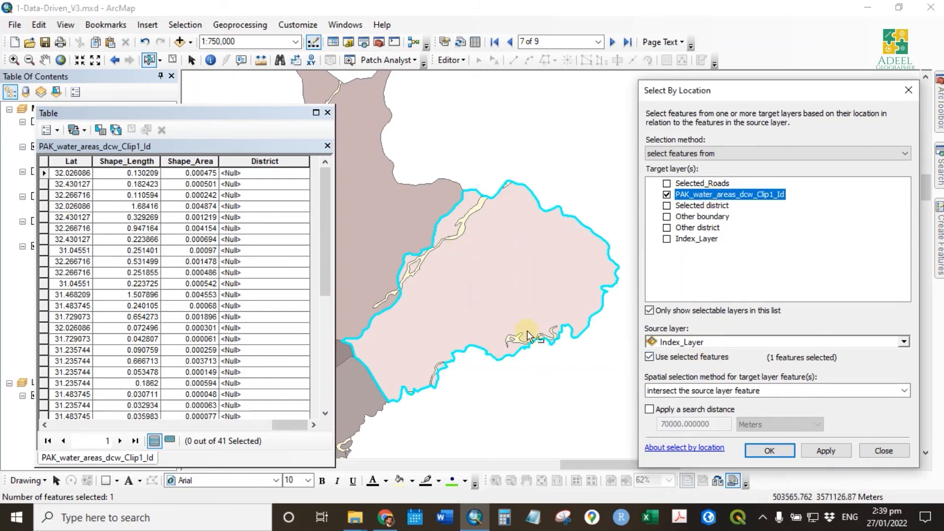
Label the Index_Layer districts and select the water areas that intersect Narowal
right_click(33, 247)
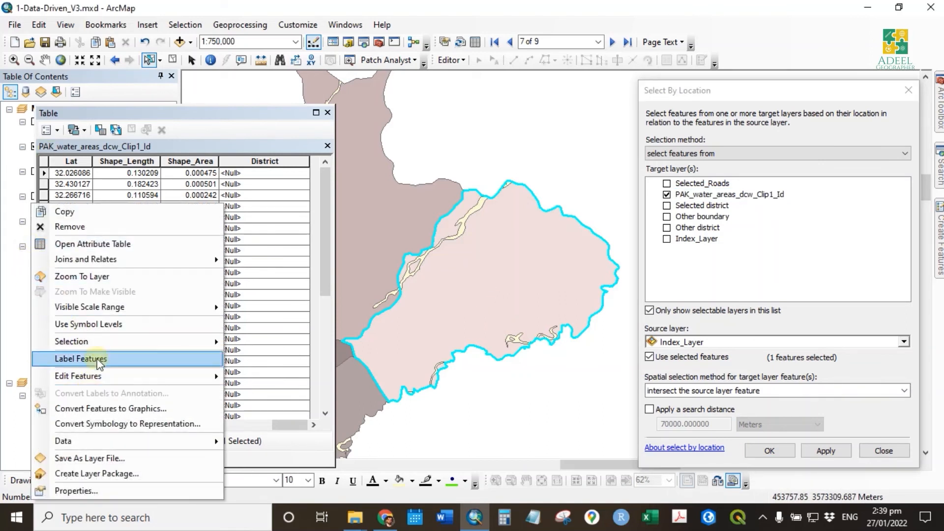
left_click(79, 358)
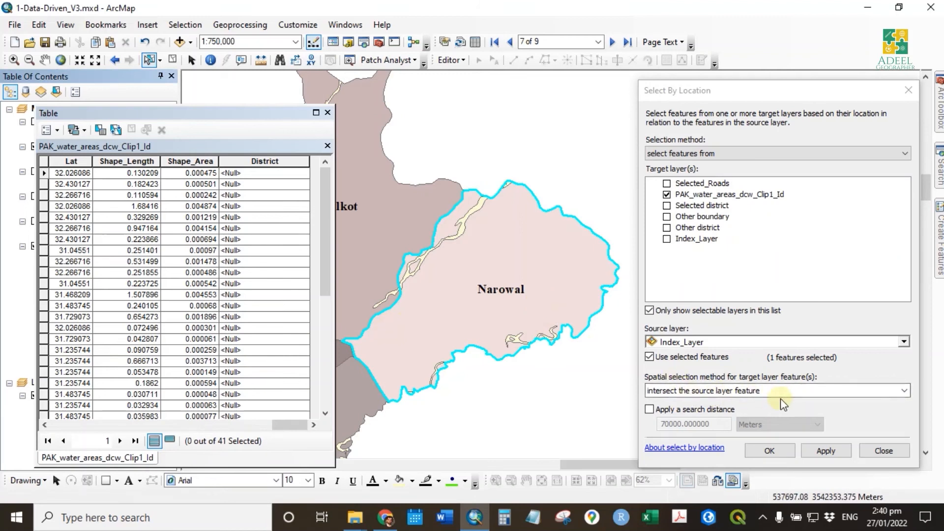
left_click(824, 452)
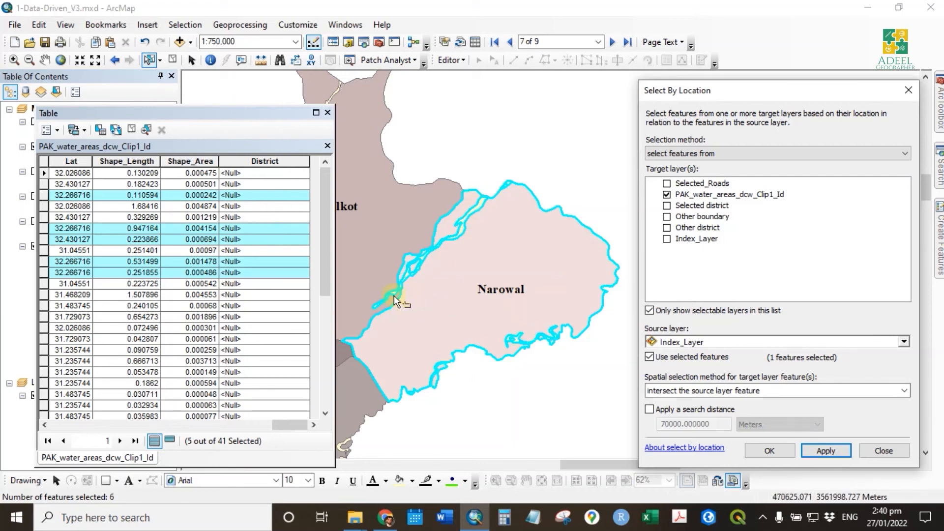
Calculate the District field as "Narowal" for the selected water areas
right_click(272, 159)
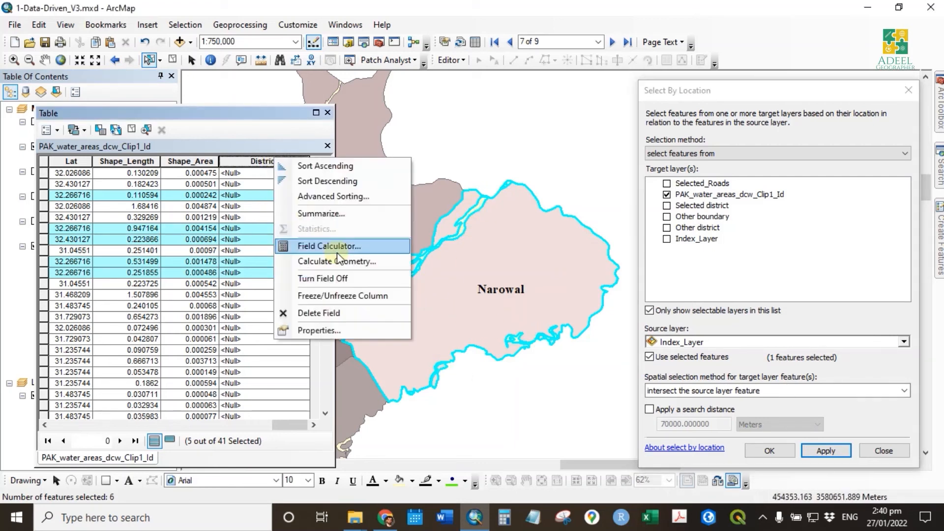
left_click(315, 188)
left_click(425, 285)
type("\"Narowal")
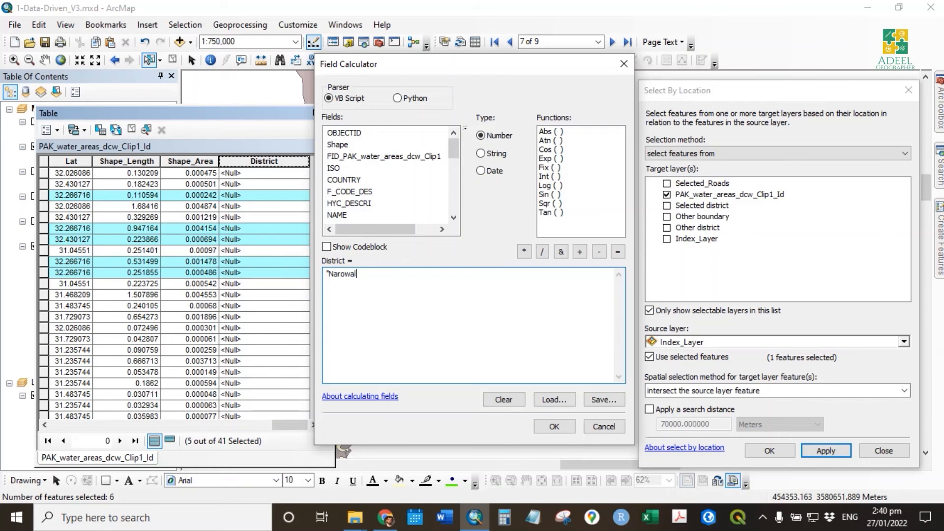
left_click(568, 432)
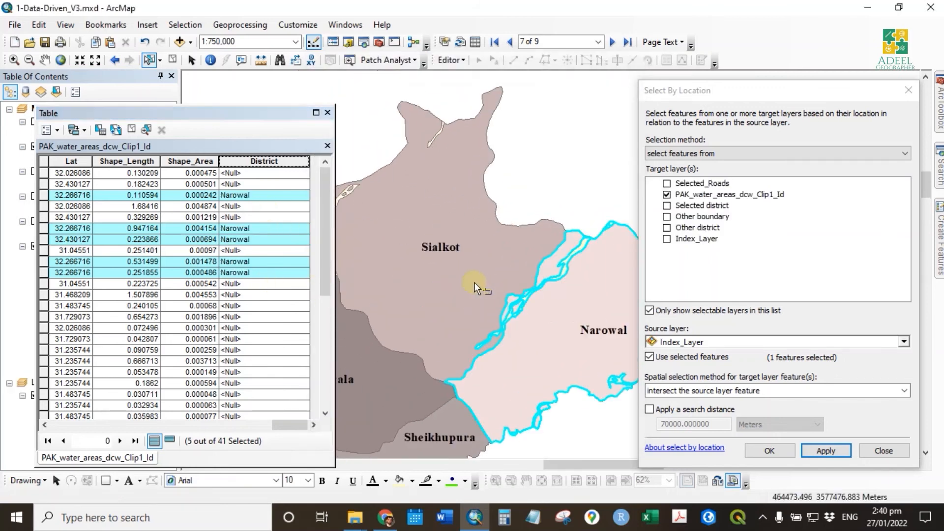
Select the water areas that intersect Sialkot and calculate their District field as "Sialkot"
left_click(474, 282)
left_click(804, 446)
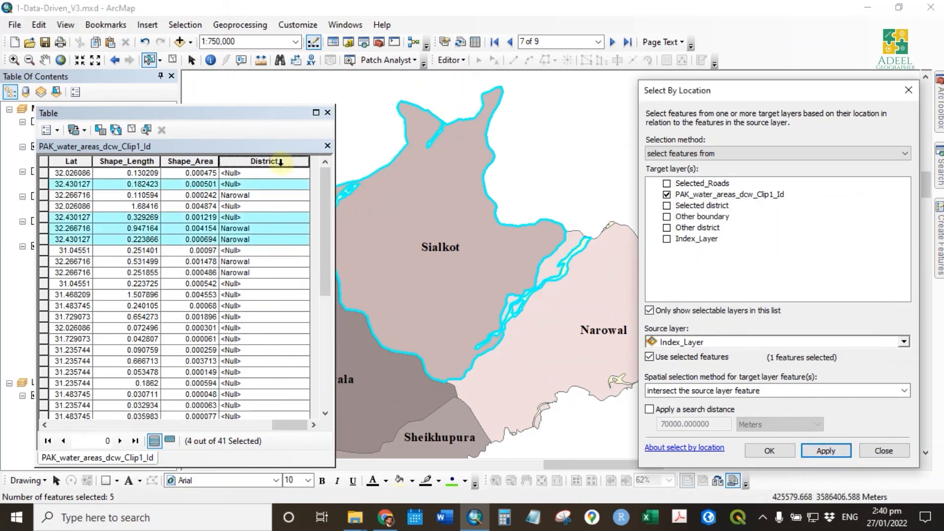
right_click(280, 162)
left_click(325, 308)
left_click(385, 295)
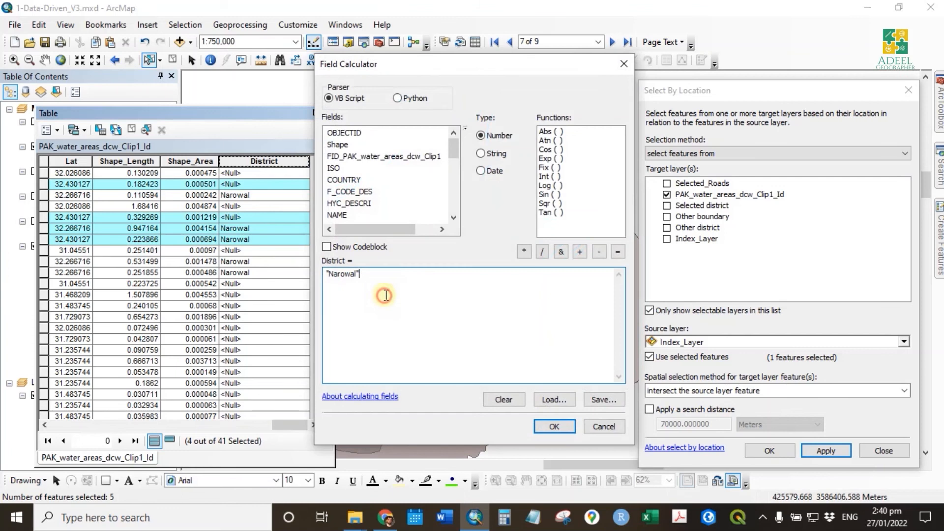
type("Sialkot")
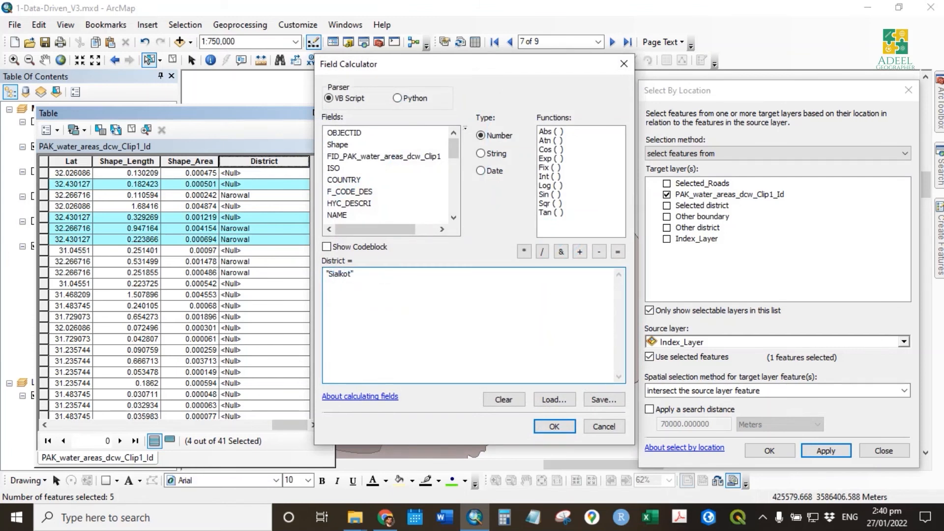
left_click(555, 426)
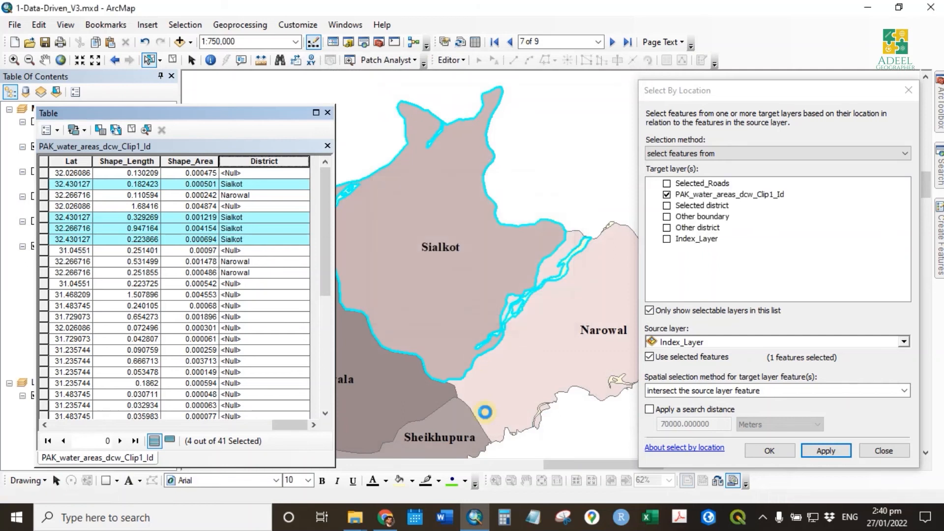
Select the water areas that intersect Sheikhupura and calculate their District field as "Sheikhupura"
left_click(826, 451)
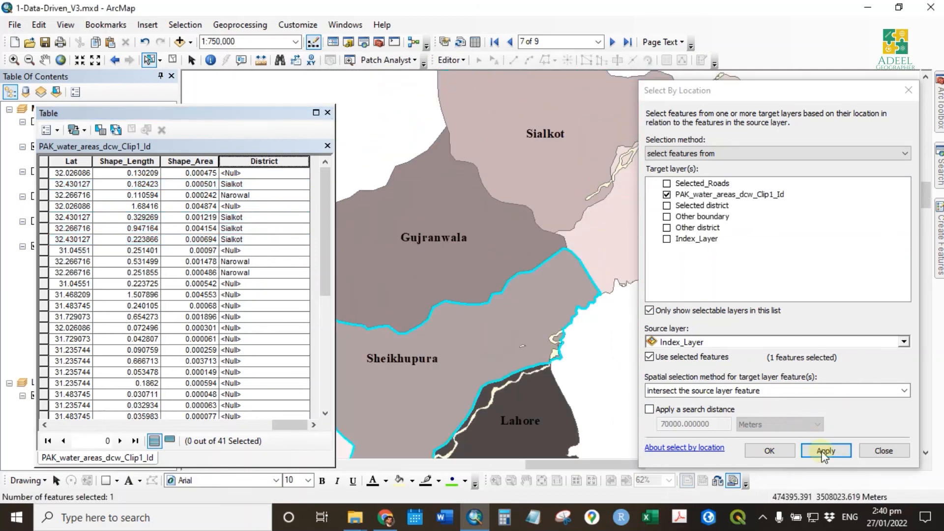
right_click(273, 164)
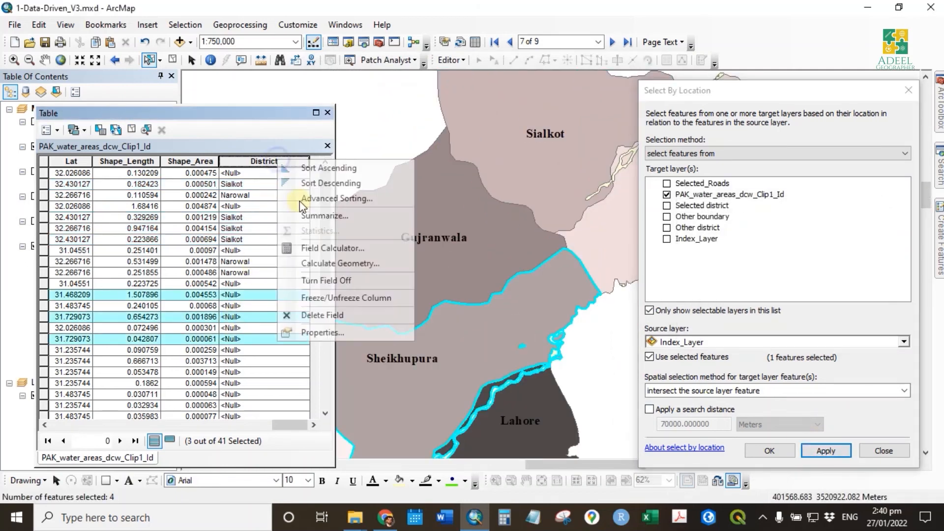
left_click(331, 248)
left_click_drag(329, 274, 349, 278)
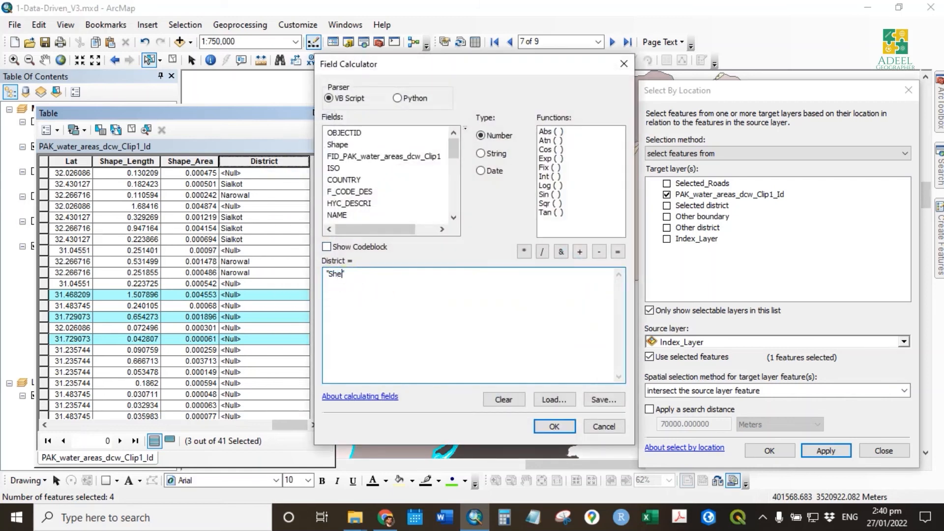
left_click(563, 431)
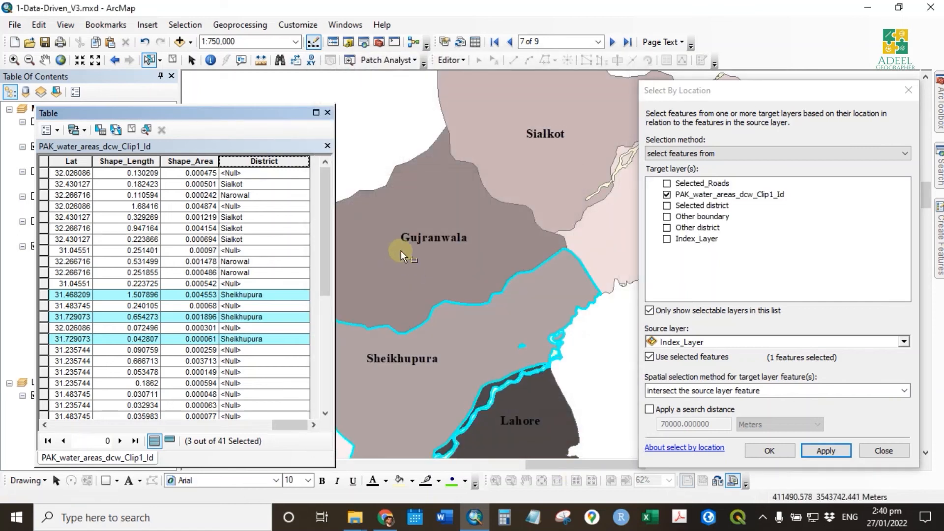
Select the Gujranwala district and check it for intersecting water areas with Select By Location
left_click(401, 253)
left_click(827, 451)
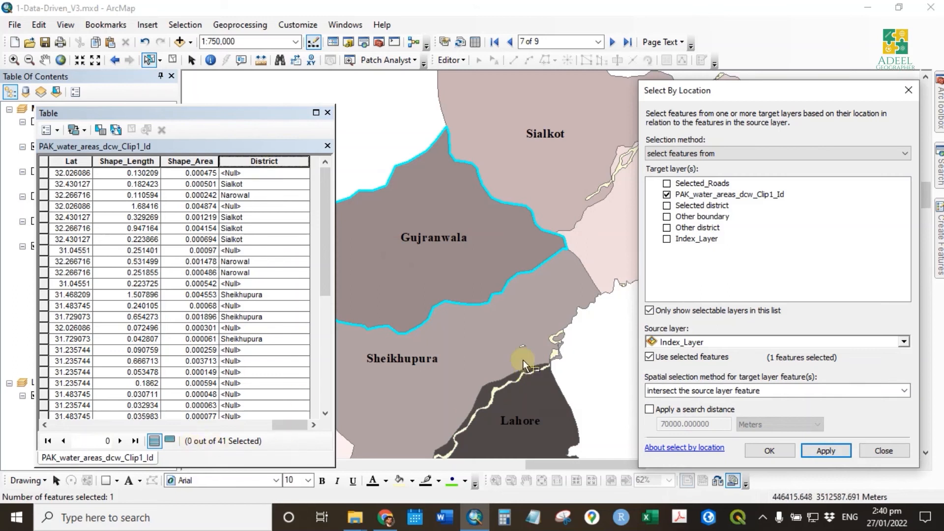
Select the Hafizabad district and use Select By Location to select the water areas that intersect it
key("Left")
key("Down")
key("Left")
key("Left")
key("Left")
left_click(432, 265)
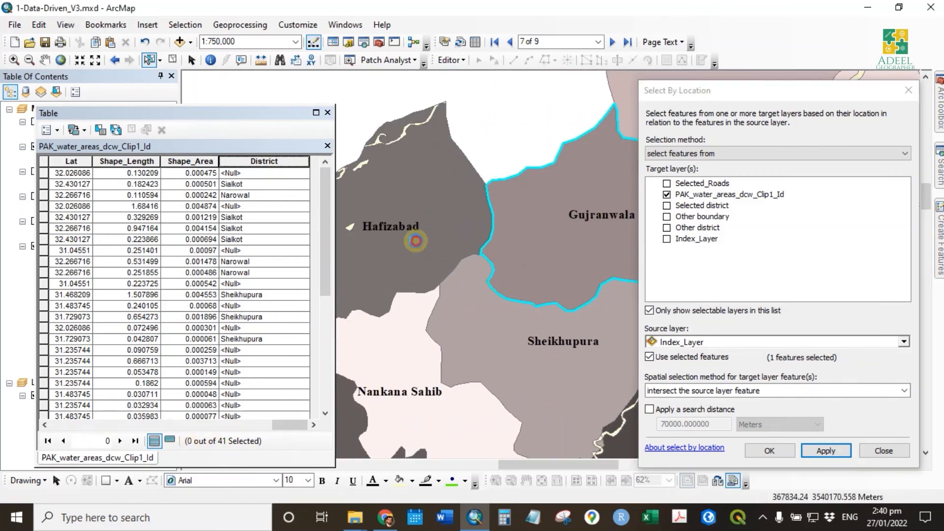
left_click(826, 451)
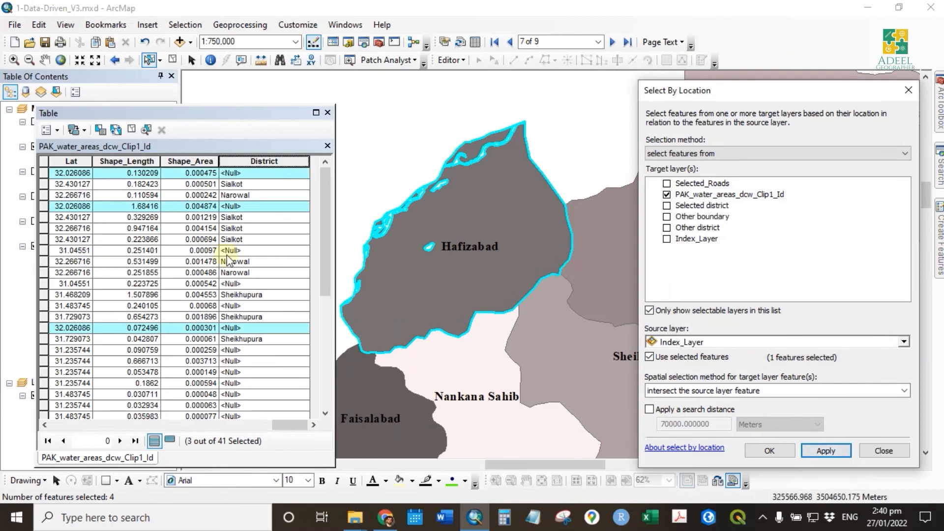
Calculate the District field as "Hafizabad" for the selected water areas
right_click(254, 161)
left_click(339, 253)
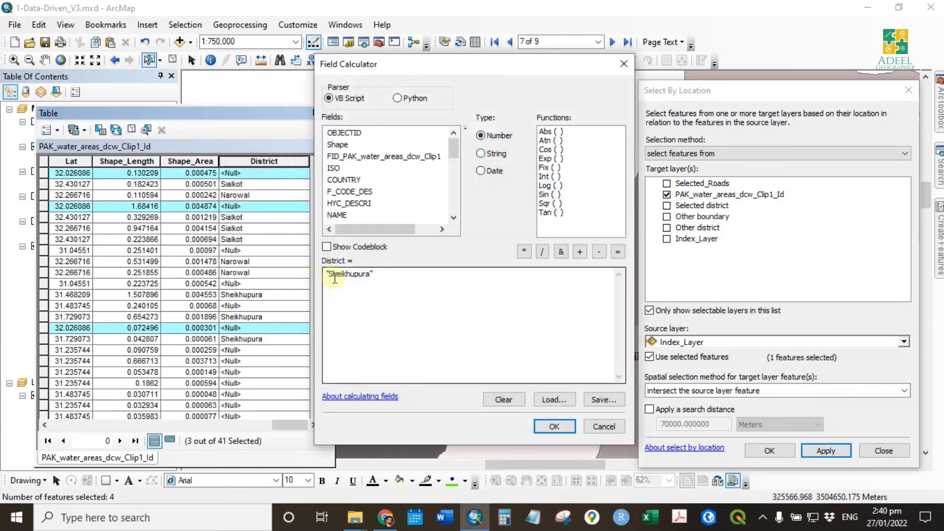
left_click_drag(332, 277, 368, 277)
type("Hafizabad")
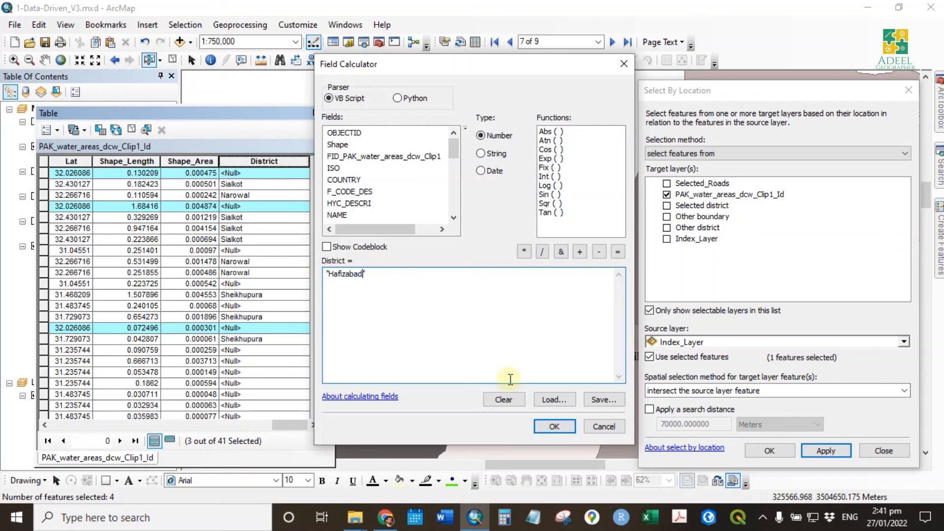
left_click(554, 427)
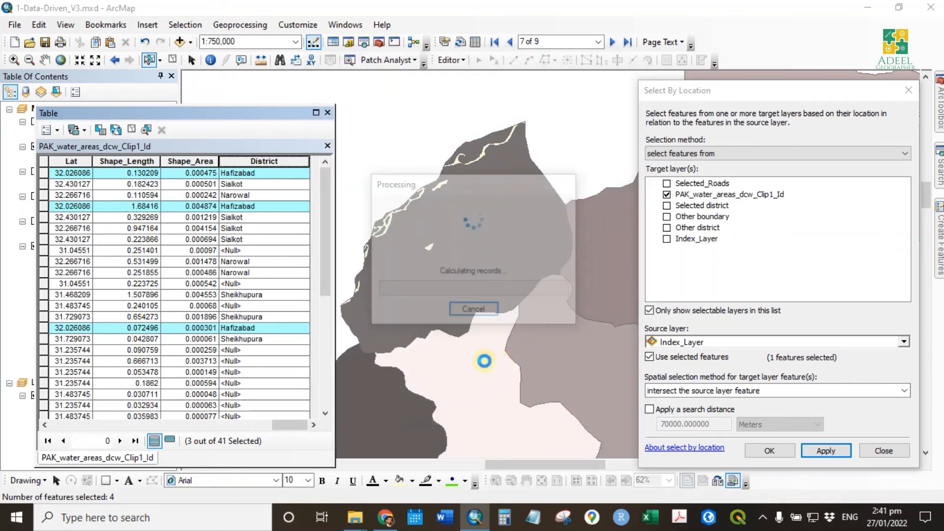
Select the Faisalabad district and use Select By Location to select its intersecting water areas
left_click_drag(493, 287, 477, 105)
left_click_drag(420, 266, 630, 236)
left_click_drag(538, 263, 409, 260)
left_click(415, 221)
left_click(826, 450)
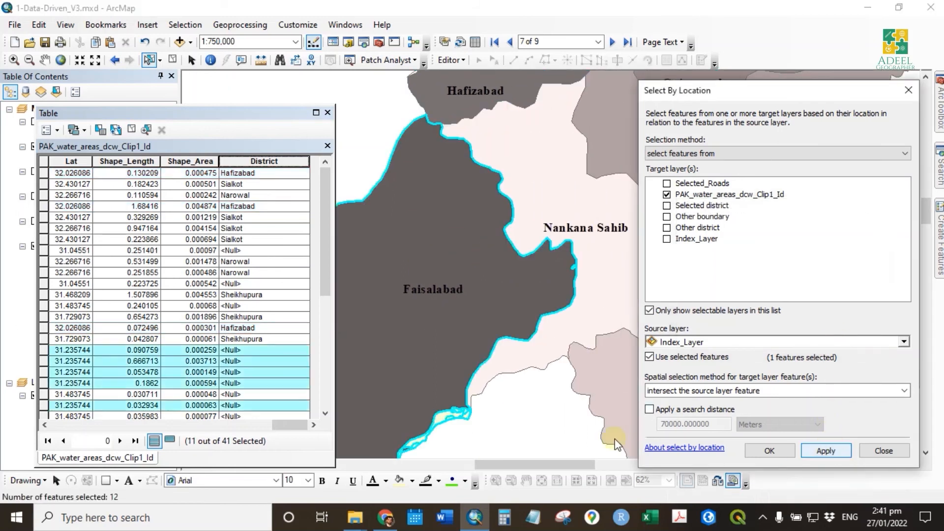
Calculate the District field as "Faisalabad" for the selected water areas
right_click(297, 163)
left_click(340, 252)
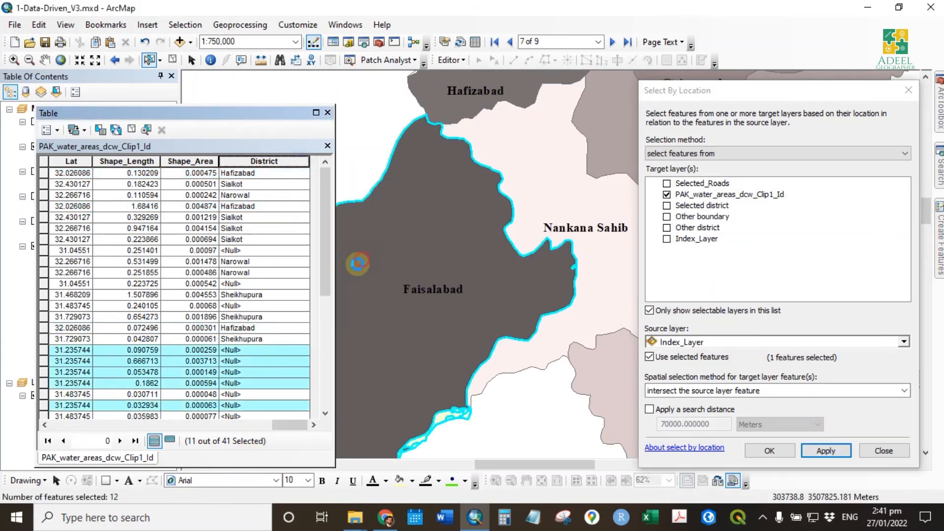
left_click_drag(328, 274, 365, 275)
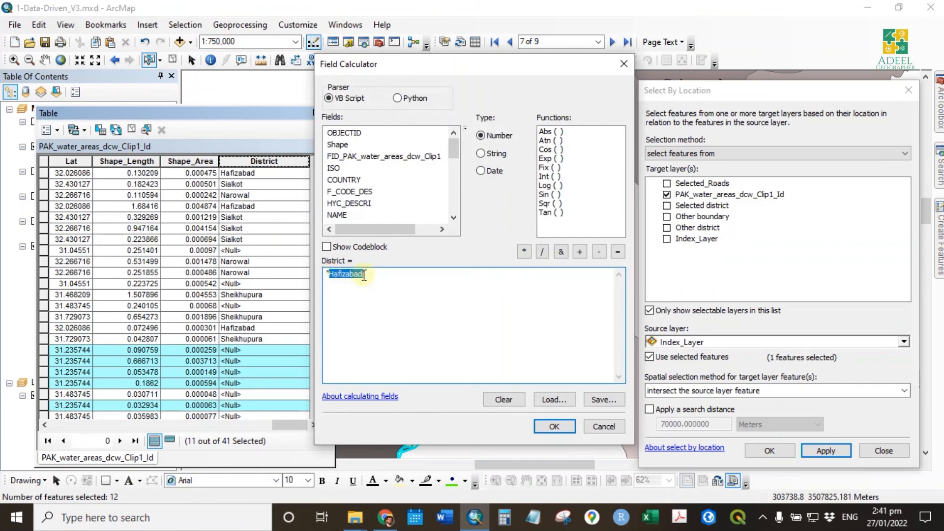
type("Faisal")
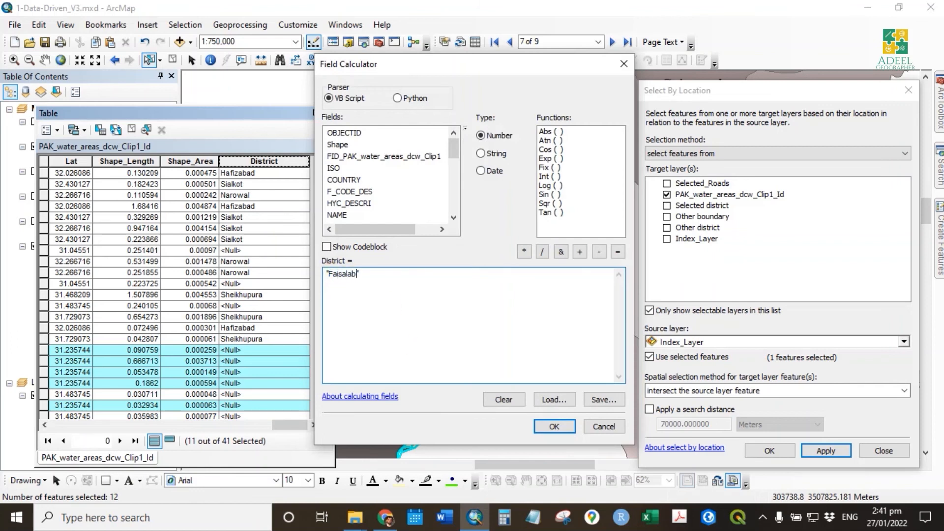
left_click(554, 426)
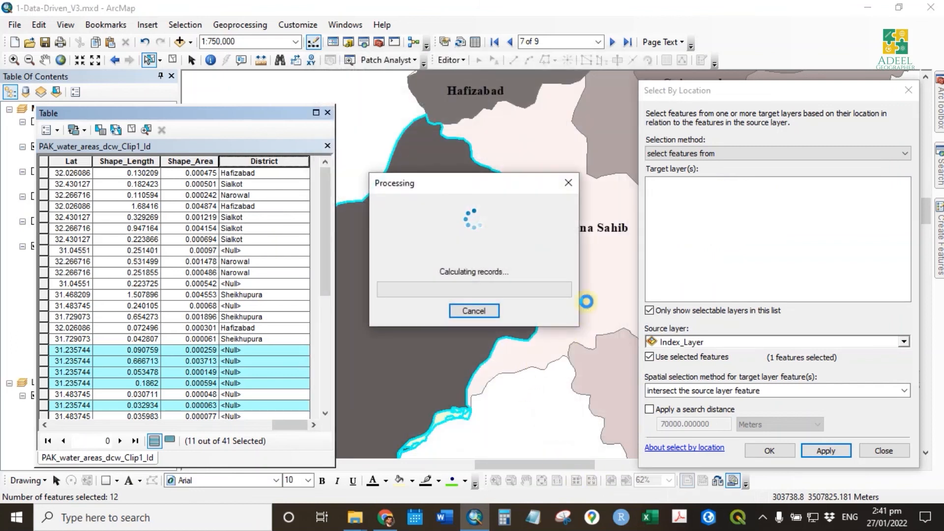
Select the water areas that intersect Nankana Sahib and calculate their District field as "Nankana Sahib"
left_click(826, 451)
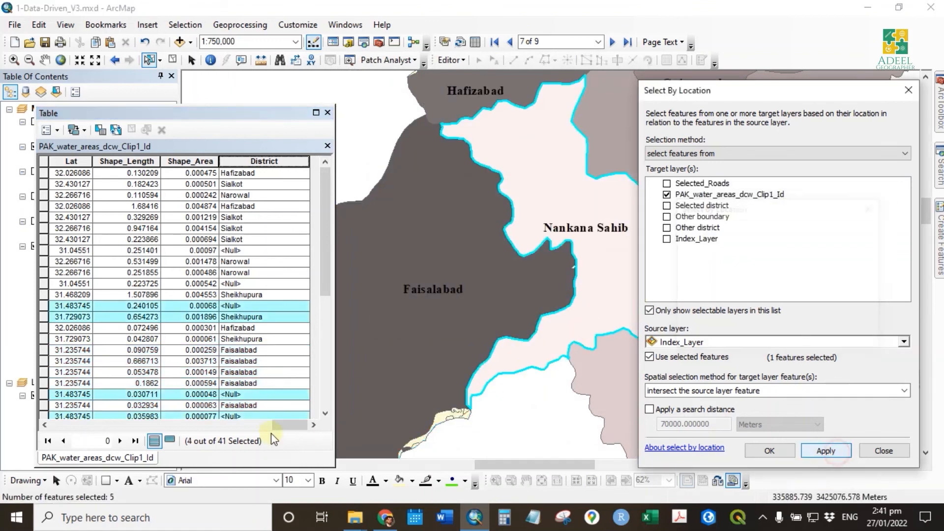
right_click(260, 160)
left_click(295, 252)
left_click_drag(330, 279, 364, 280)
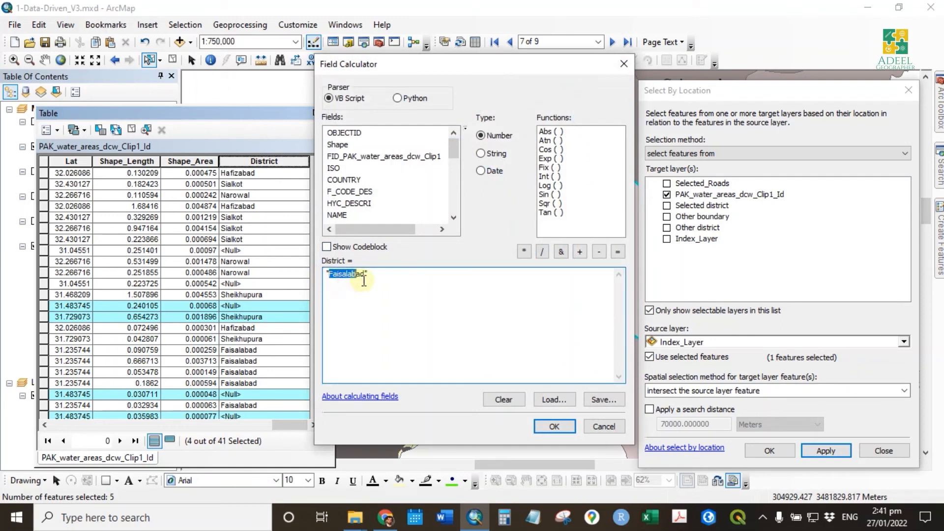
type("Nankana Sahib")
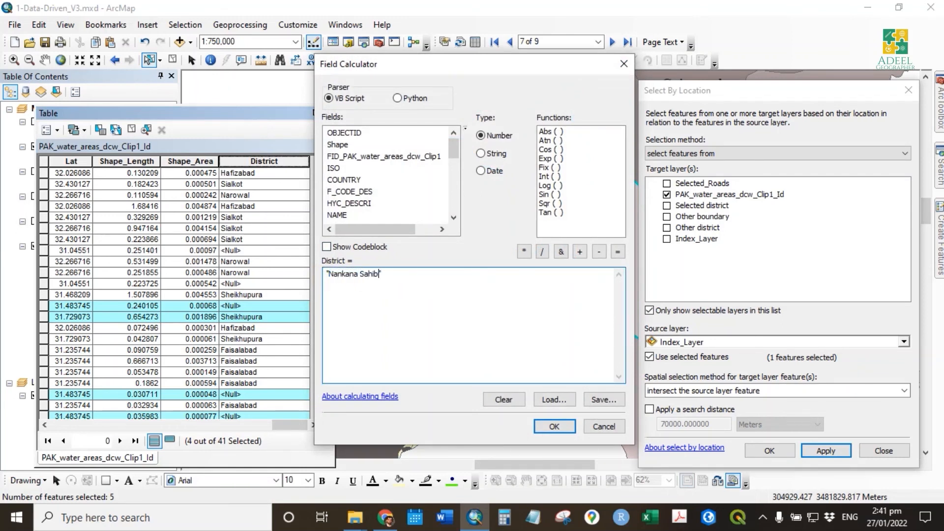
left_click(551, 425)
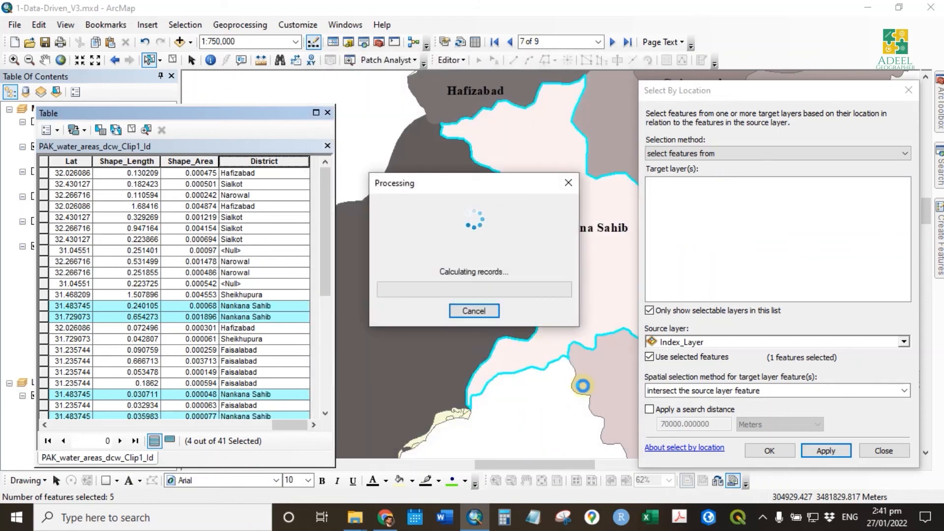
Select the water areas that intersect the Kasur district and calculate their District field as "Kasur"
left_click_drag(401, 241, 248, 116)
left_click(563, 182)
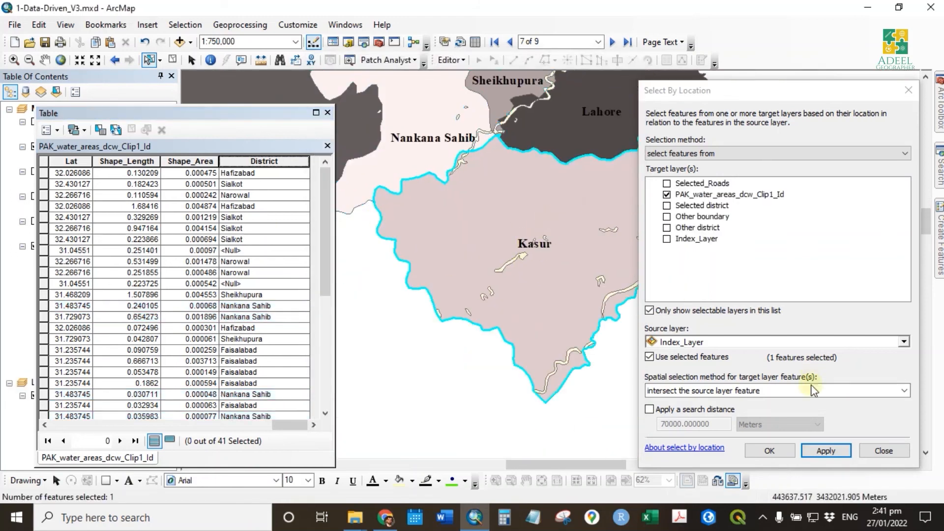
left_click(826, 451)
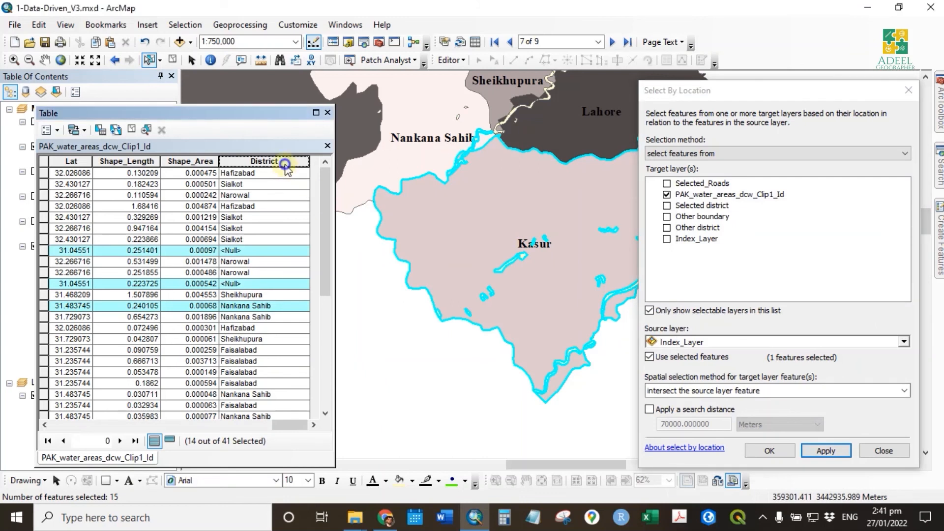
right_click(284, 162)
left_click(362, 254)
left_click(382, 278)
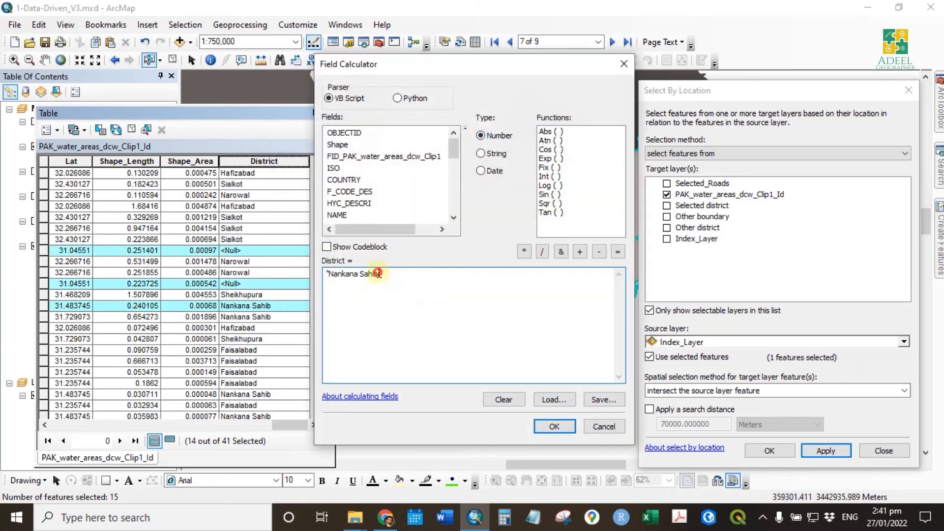
left_click_drag(378, 274, 331, 271)
type("Kasur")
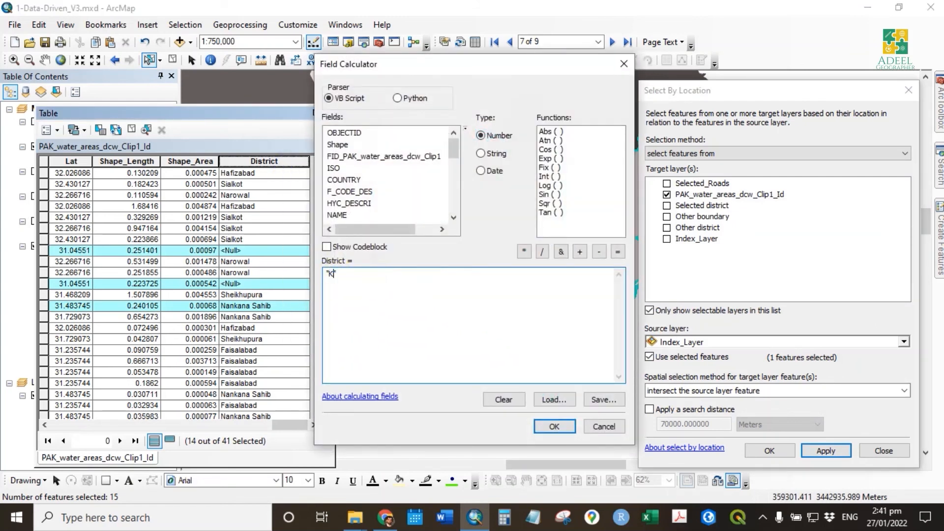
left_click(531, 427)
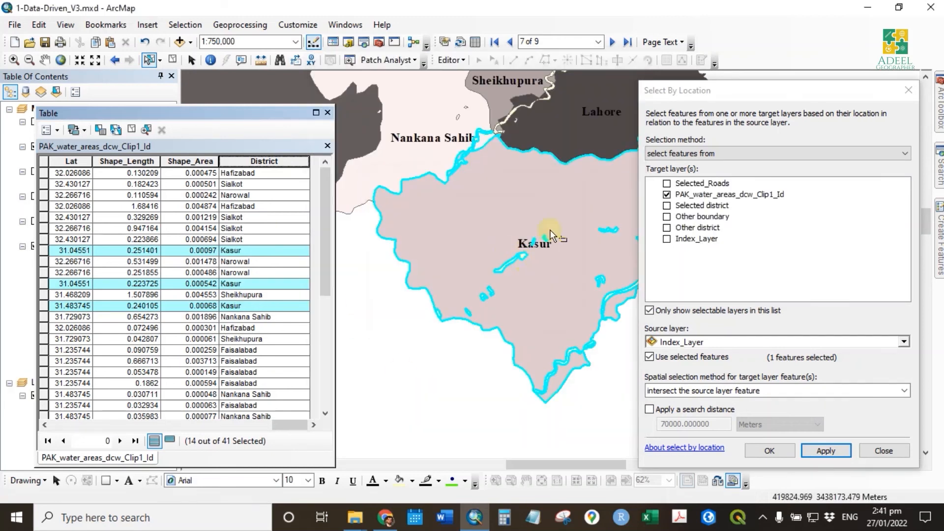
Select the Lahore district and its intersecting water areas with Select By Location, checking the selected rows' District values in the table
left_click_drag(551, 236, 436, 412)
left_click(483, 287)
left_click(828, 449)
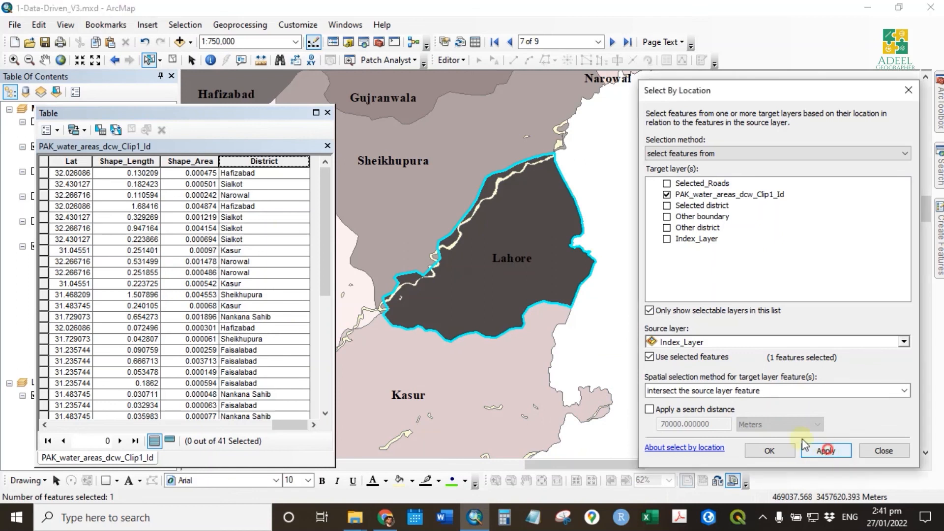
scroll(315, 294, "down", 7)
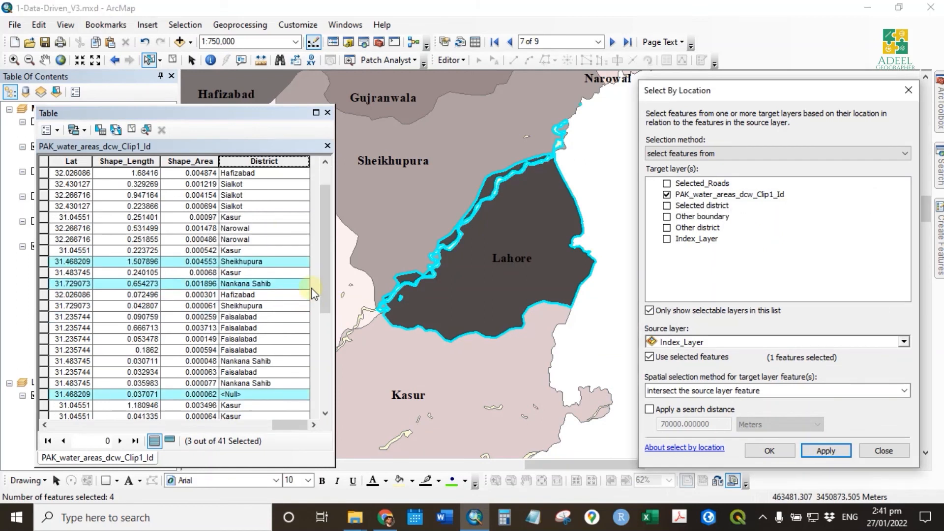
scroll(314, 294, "up", 7)
scroll(315, 294, "down", 4)
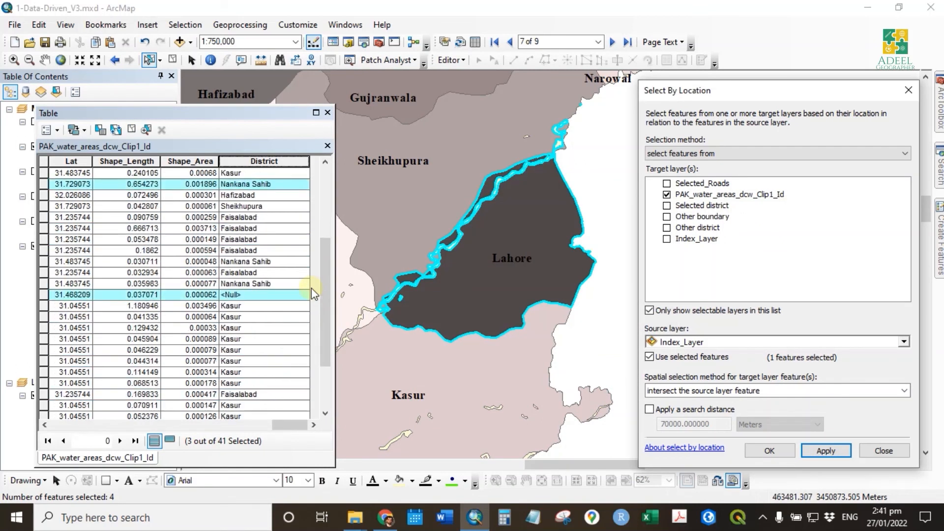
right_click(272, 162)
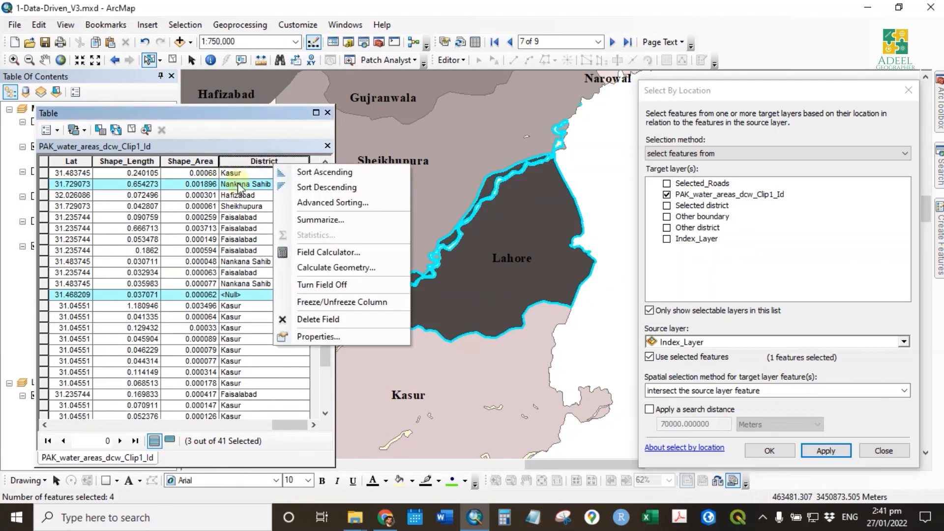
left_click(242, 148)
scroll(246, 226, "up", 2)
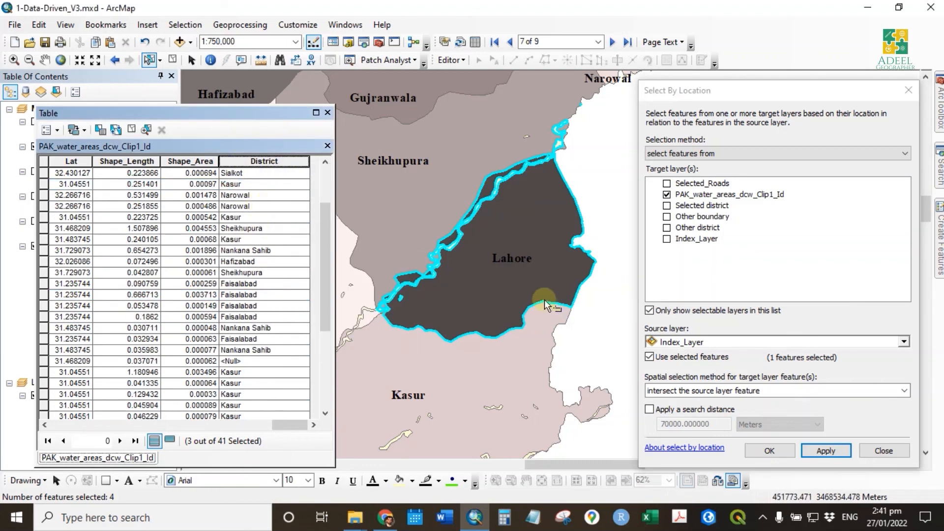
scroll(272, 325, "up", 2)
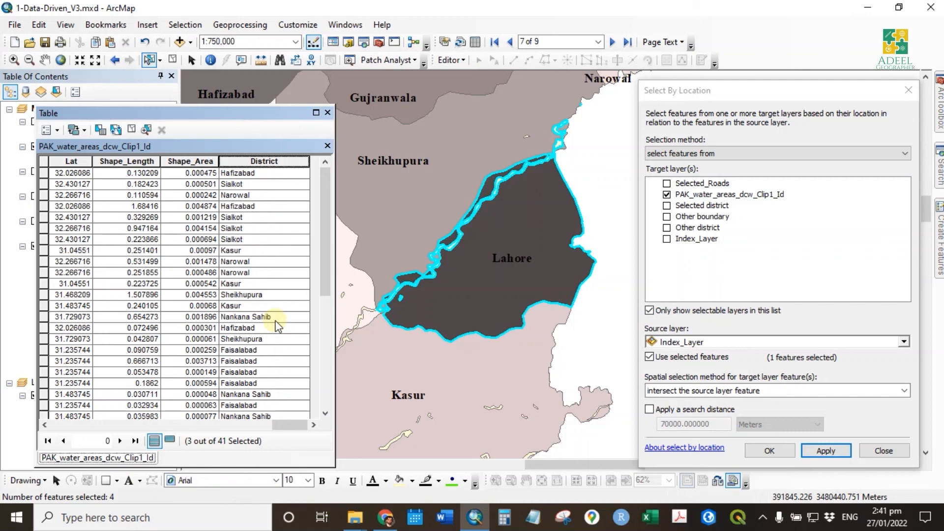
left_click(831, 451)
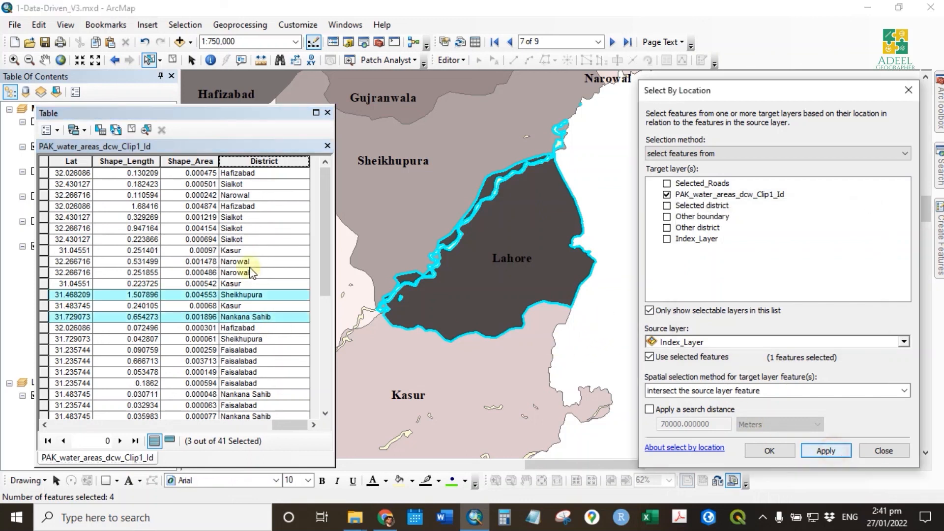
Calculate the District field as "Lahore" for the selected water areas
right_click(270, 159)
left_click(319, 248)
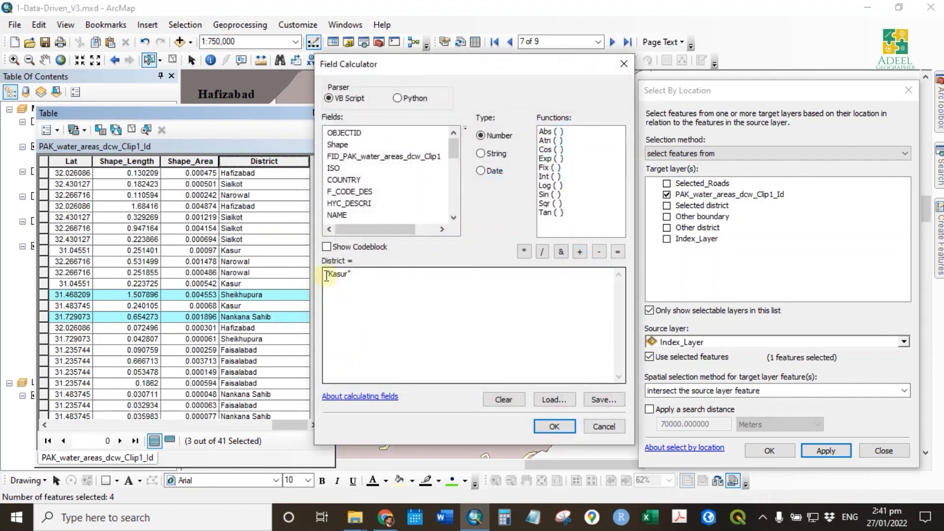
left_click_drag(329, 276, 341, 276)
key("BackSpace")
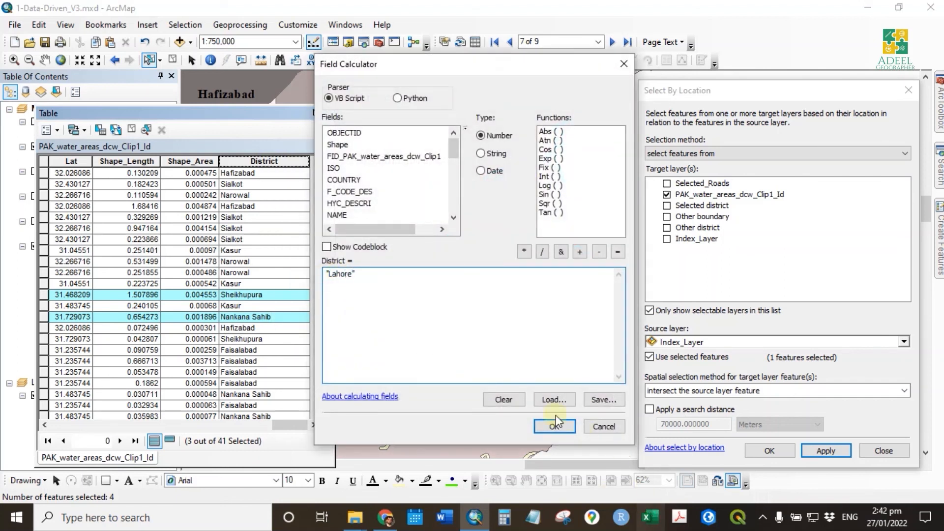
left_click(554, 426)
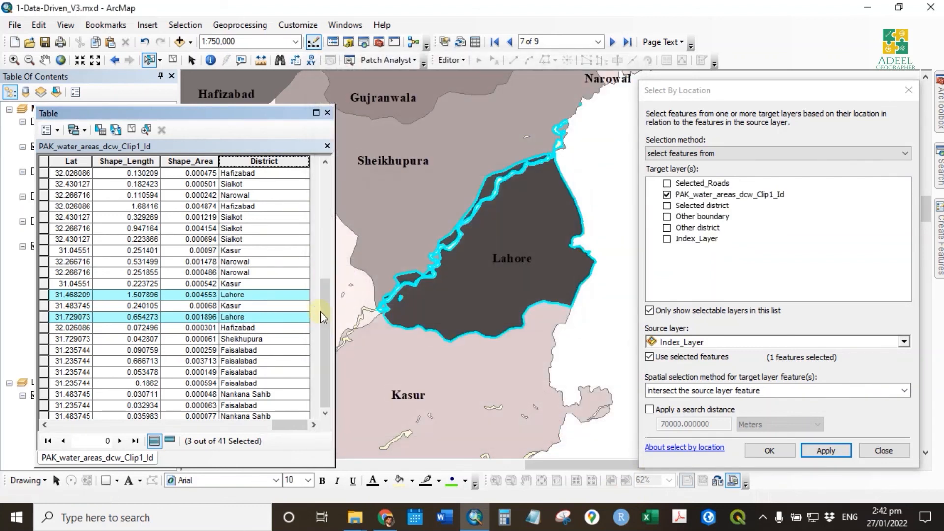
Clear the selection, close Select By Location and the attribute table, and save the map document
left_click(607, 318)
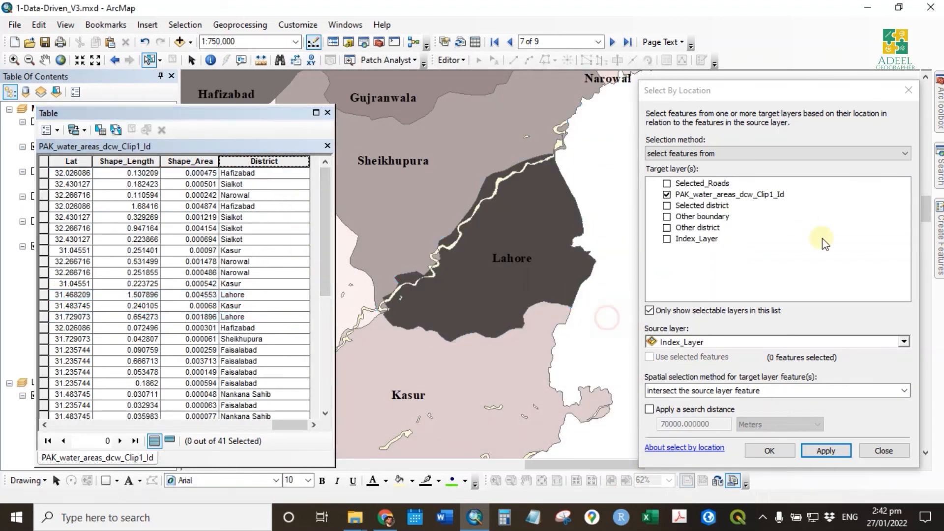
left_click(896, 451)
left_click(328, 113)
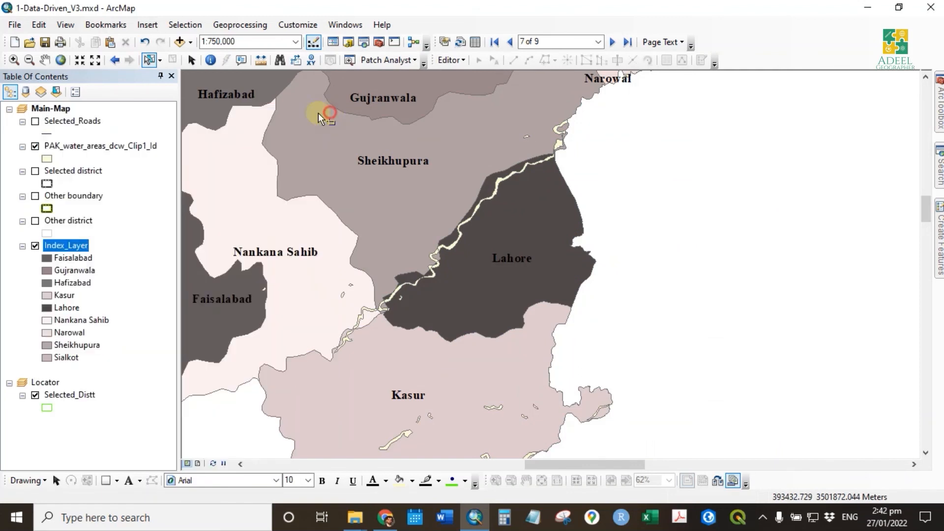
left_click(46, 43)
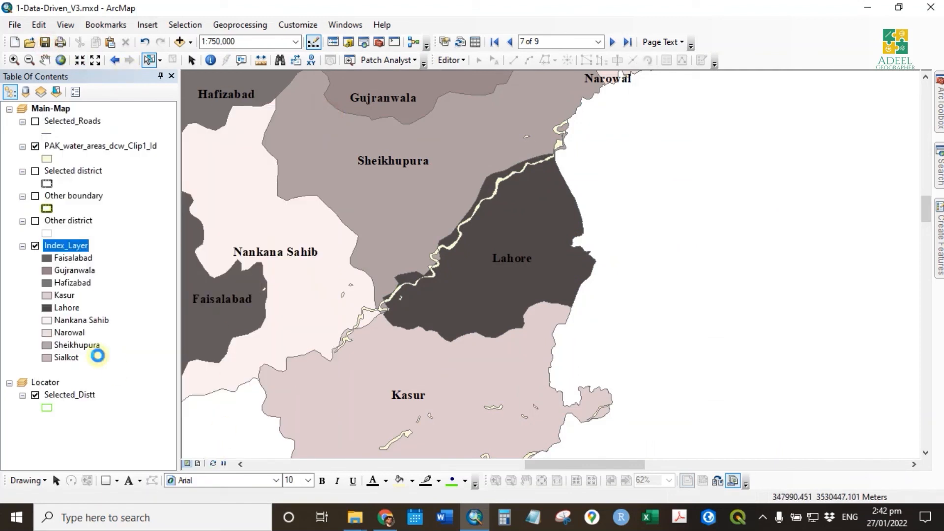
Hide the Index_Layer and switch the map to layout view
left_click(35, 245)
left_click(198, 463)
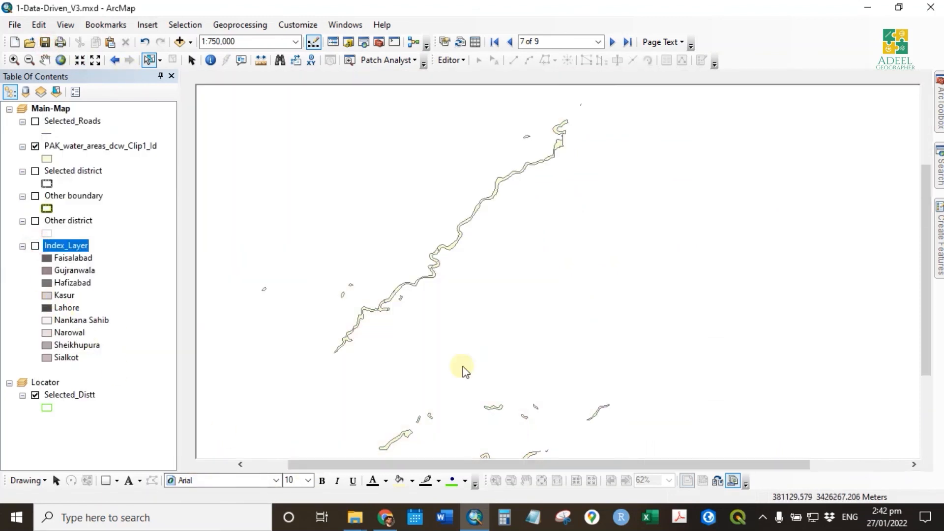
Rename the PAK_water_areas_dcw_Clip1_Id layer as "Waterbody"
left_click(112, 146)
type("Waterbody")
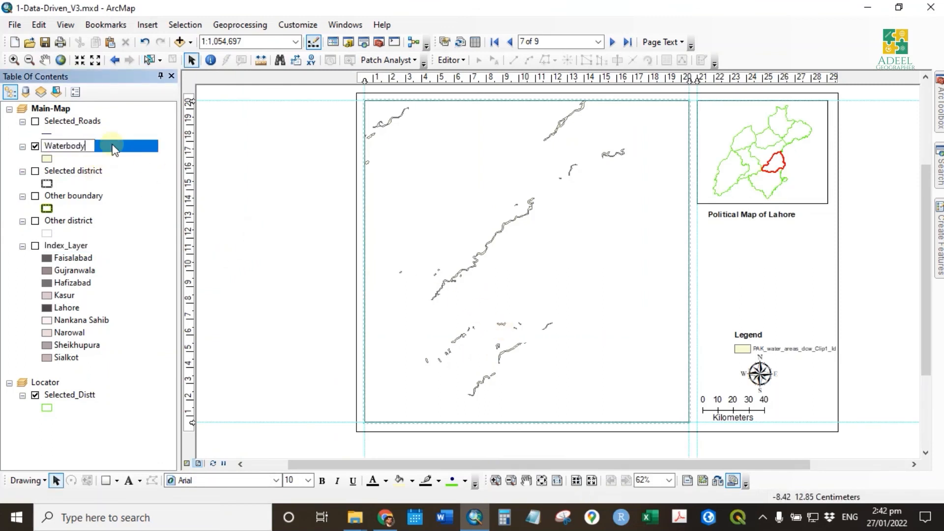
key("Return")
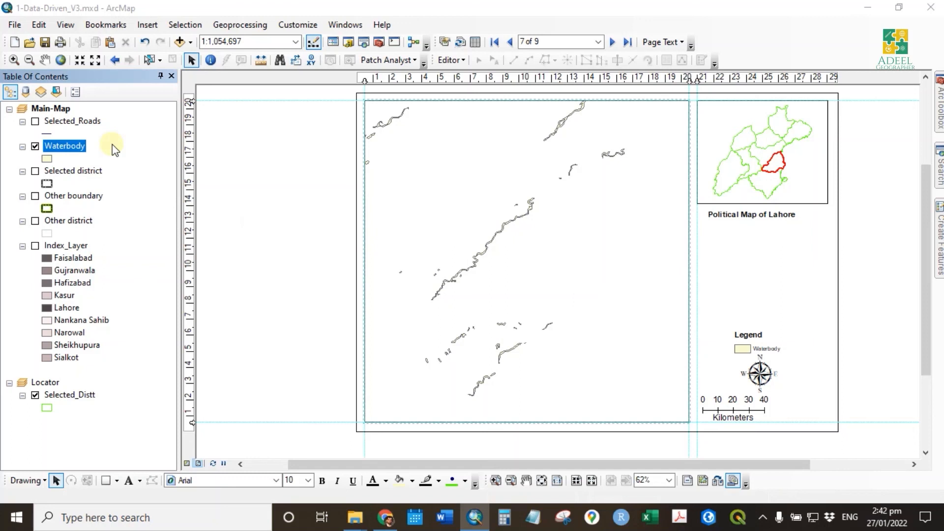
Turn on the Selected district, Other boundary, Other district and Selected_Roads layers in the Main-Map frame
left_click(66, 223)
left_click(77, 197)
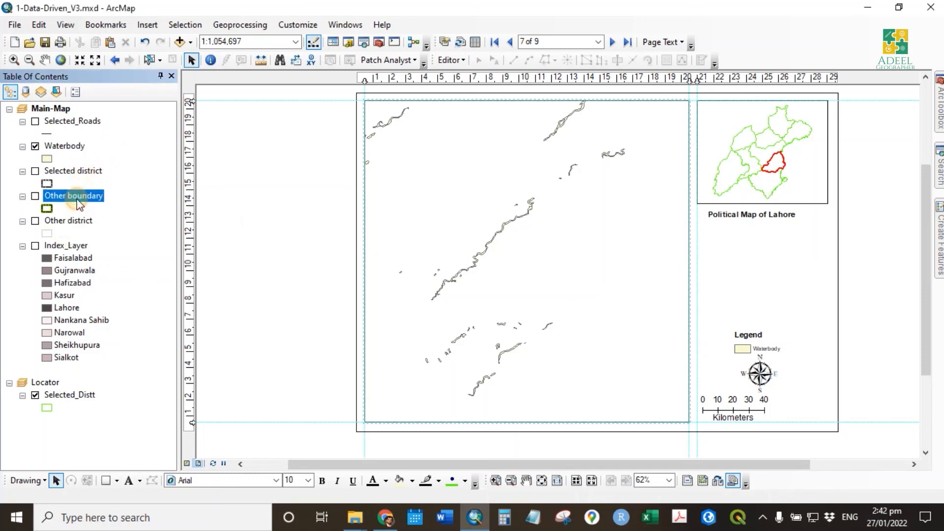
left_click(74, 171)
left_click(35, 171)
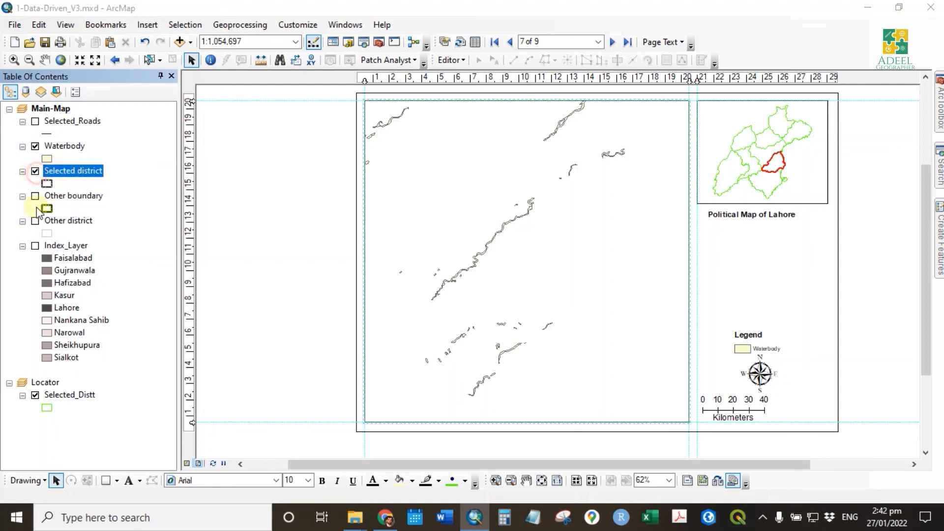
left_click(35, 196)
left_click(35, 221)
left_click(36, 122)
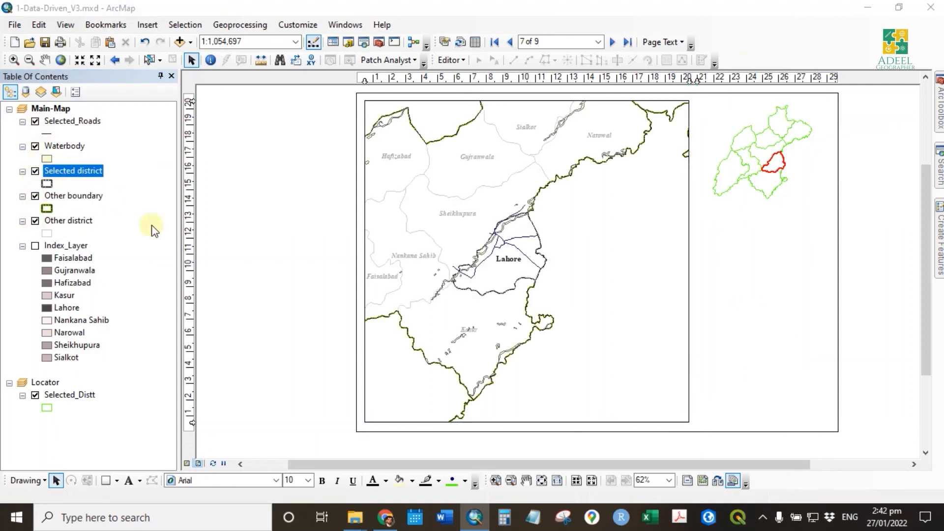
Advance to the Nankana Sahib page and symbolize the Waterbody layer with the predefined blue Water fill
left_click(613, 42)
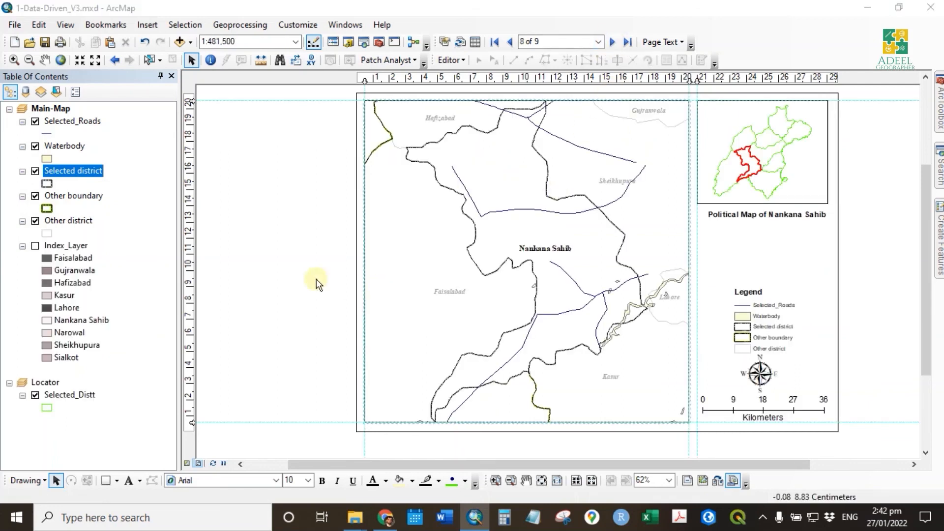
left_click(49, 158)
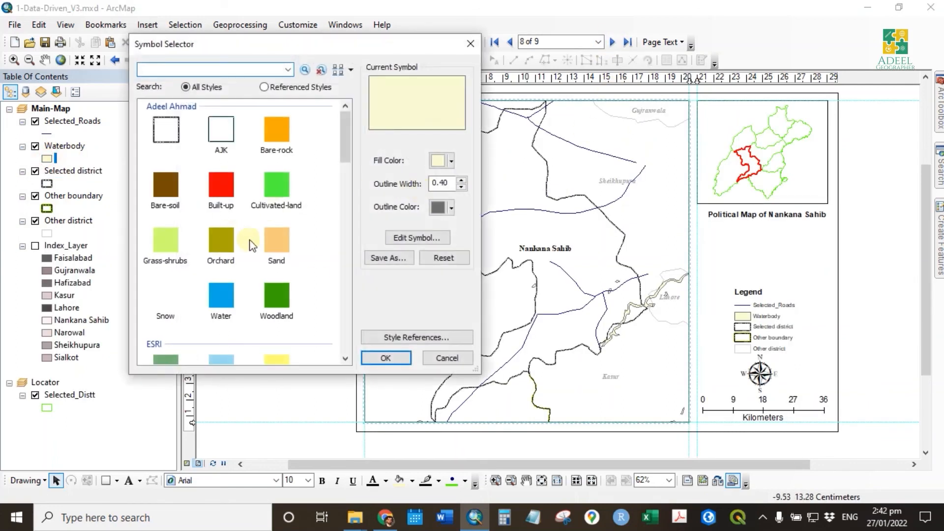
double_click(210, 297)
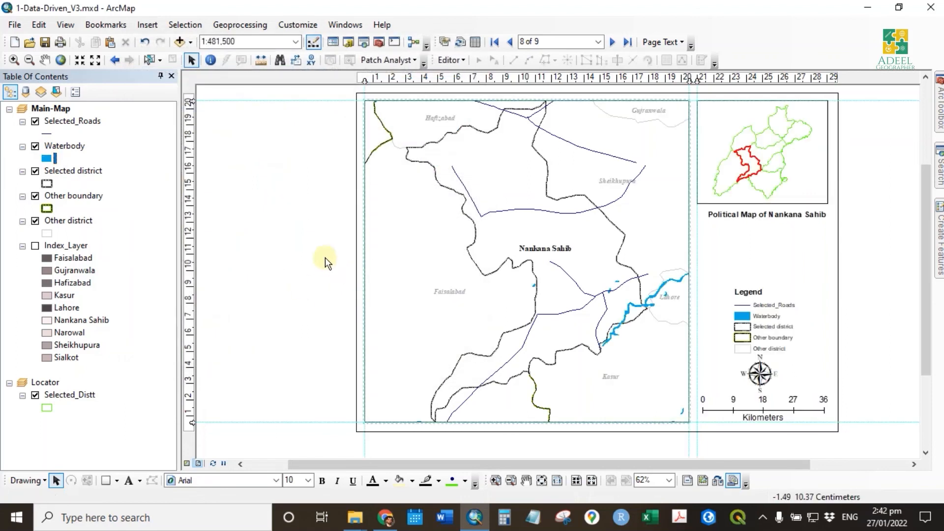
Enable a page definition query on the Waterbody layer that shows features whose District field matches the current page
double_click(69, 147)
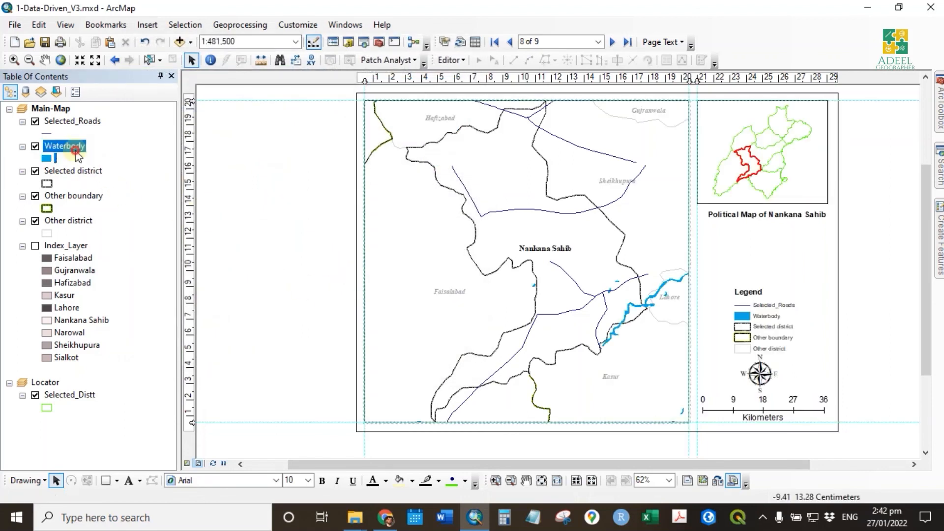
left_click_drag(547, 87, 315, 50)
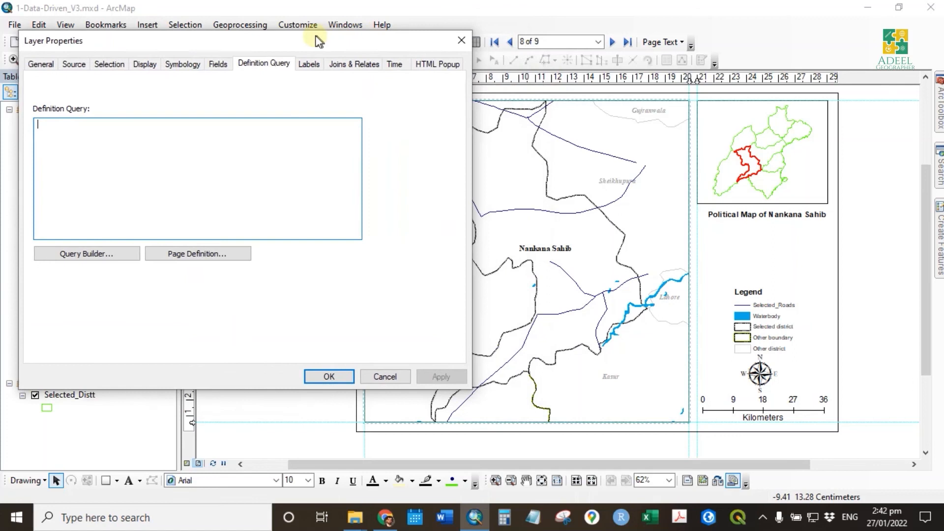
left_click(206, 257)
left_click(158, 202)
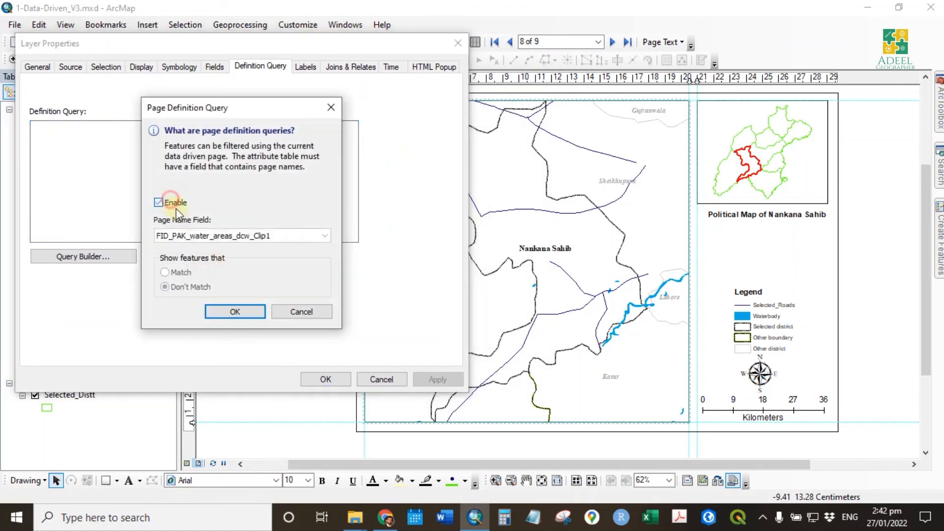
left_click(211, 236)
scroll(212, 296, "down", 1)
scroll(211, 300, "down", 4)
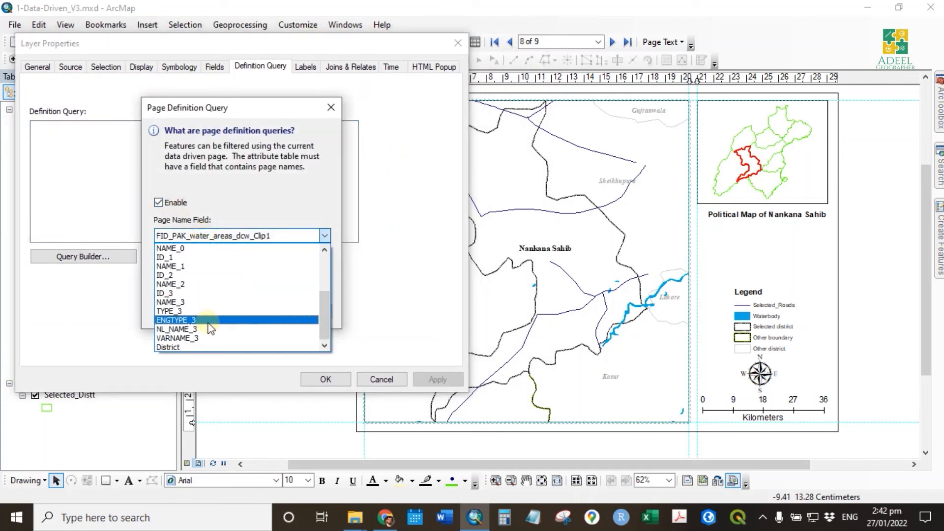
left_click(185, 347)
left_click(178, 274)
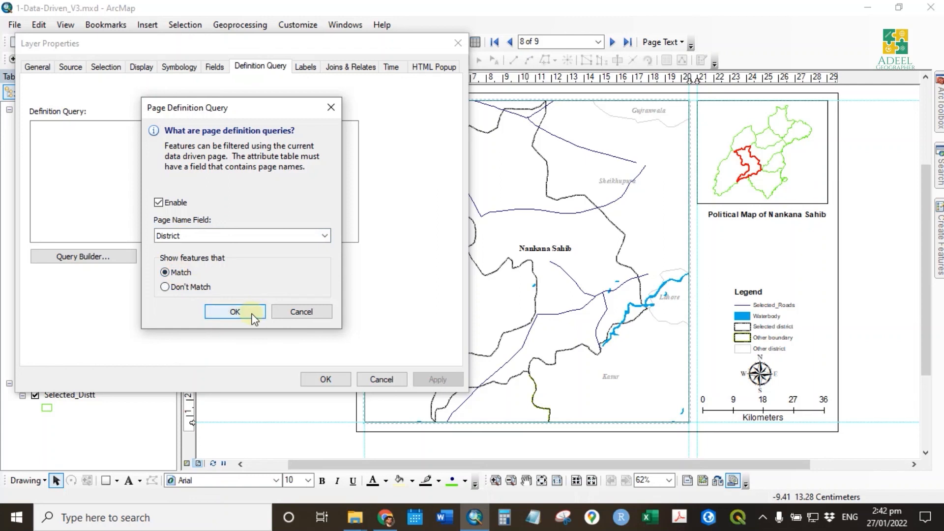
left_click(235, 312)
left_click(445, 379)
left_click(317, 380)
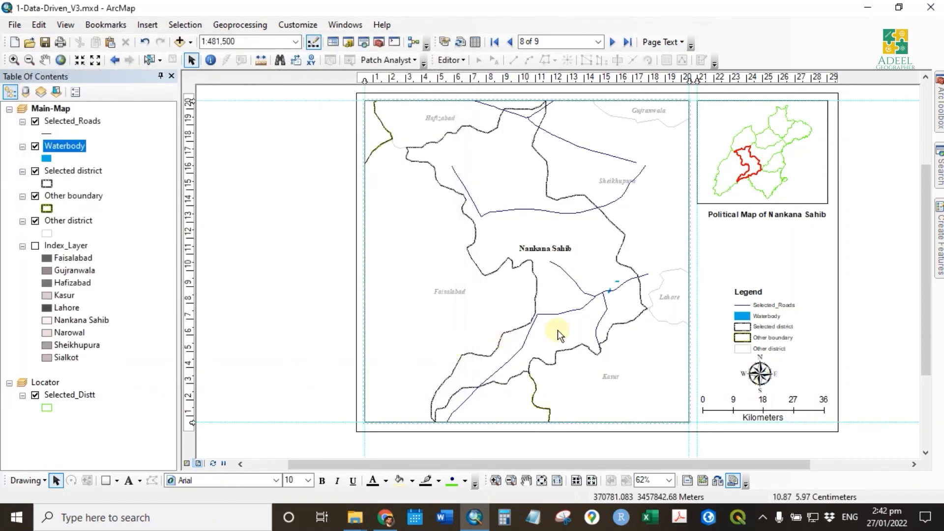
left_click(640, 311)
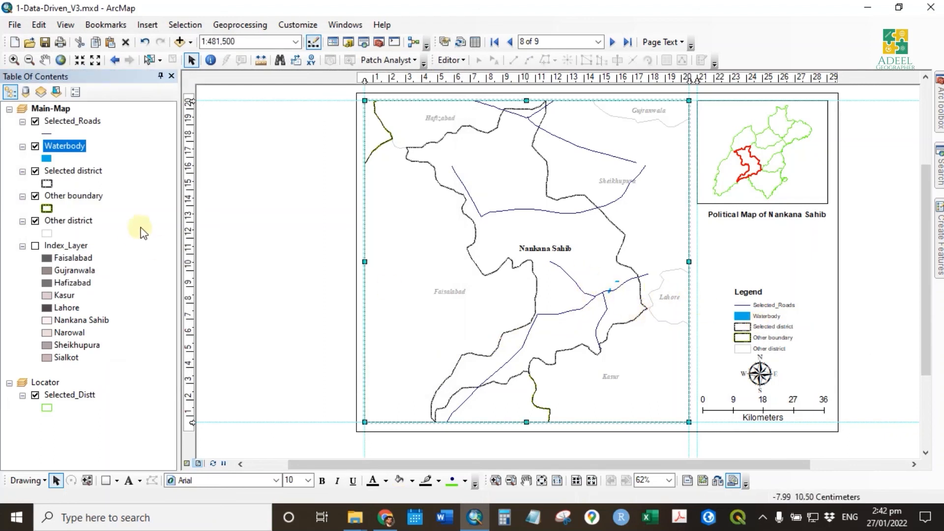
Rename the Selected_Roads layer as "Road"
left_click(69, 121)
left_click(84, 123)
type("Road")
key("Return")
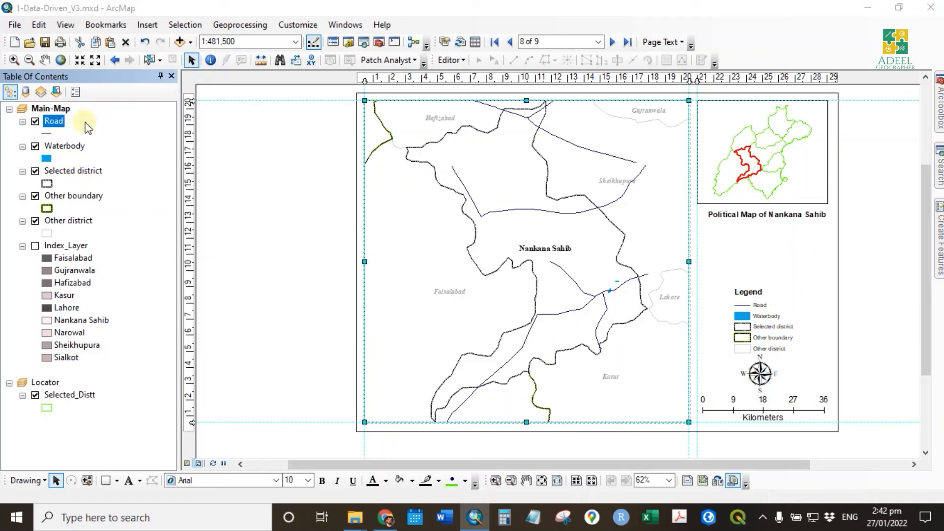
left_click(760, 312)
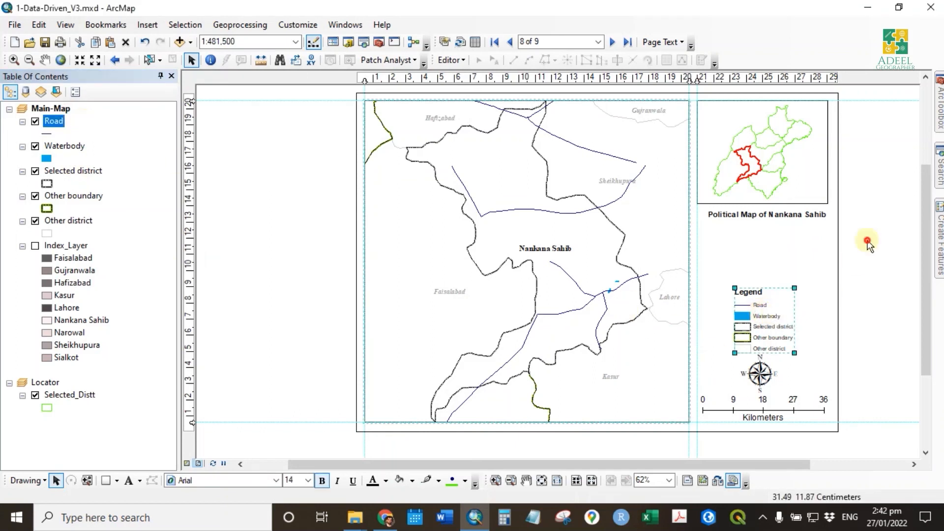
Change "Political" to "General" in the dynamic map title, keeping the page name tag
left_click(760, 210)
double_click(760, 210)
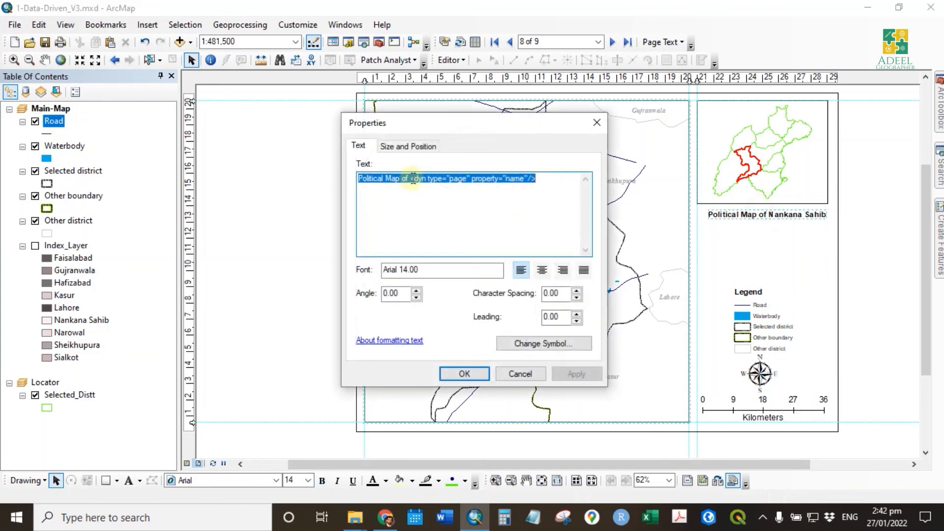
left_click_drag(388, 180, 301, 187)
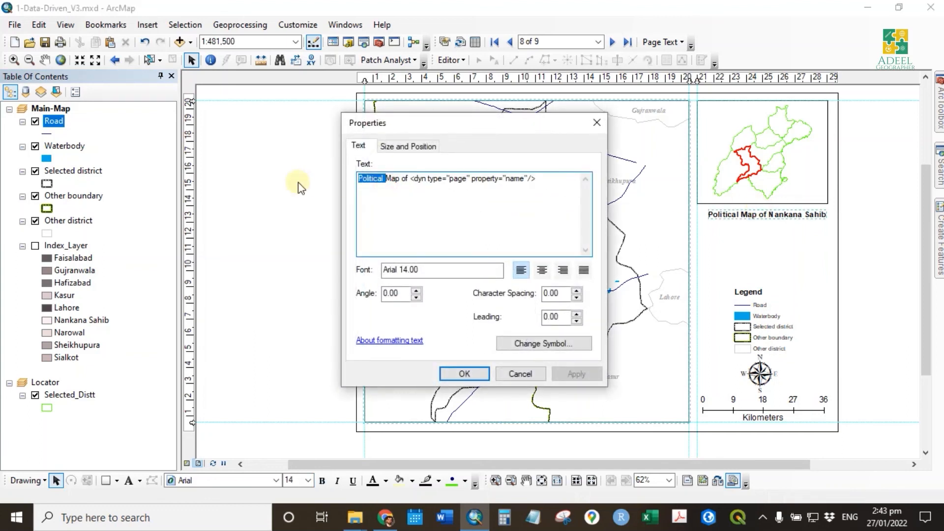
type("General")
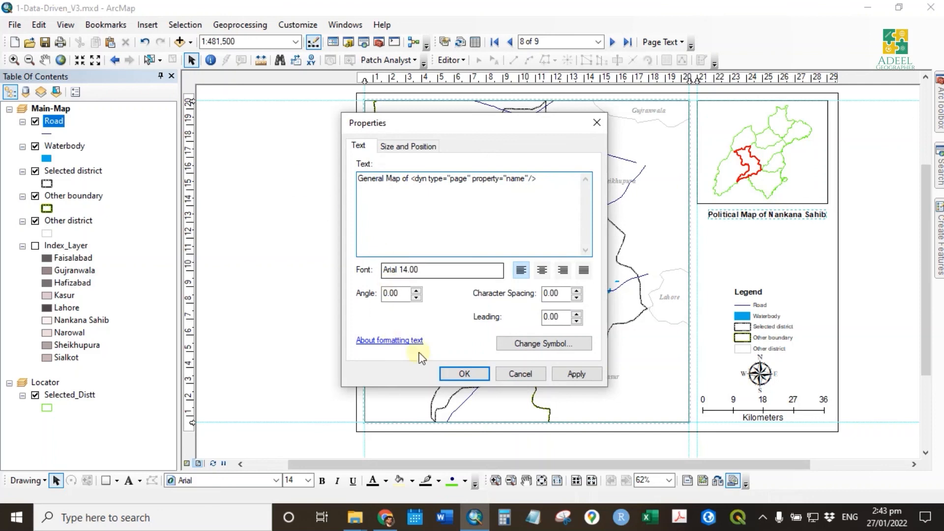
left_click(464, 373)
left_click(549, 268)
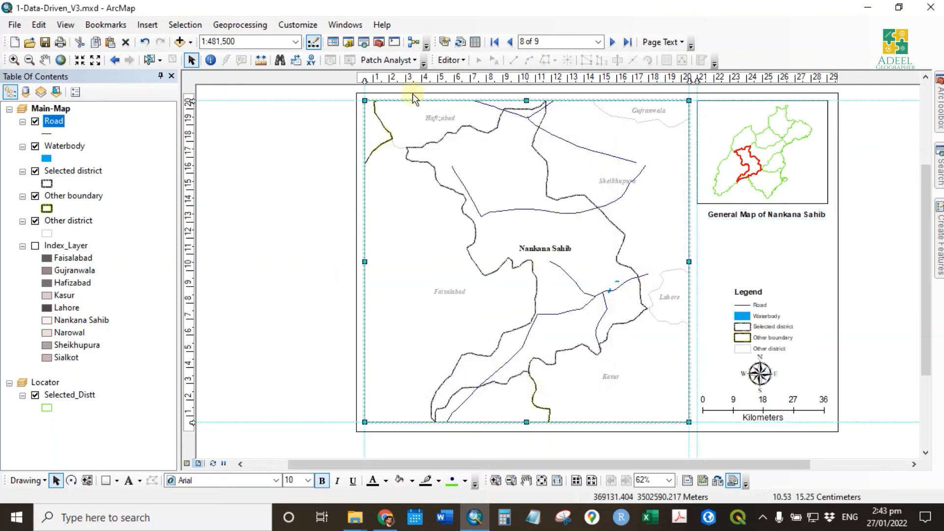
Go to page 1 and step through the data driven pages to examine each district's roads, waterbodies and title
left_click(537, 42)
type("1")
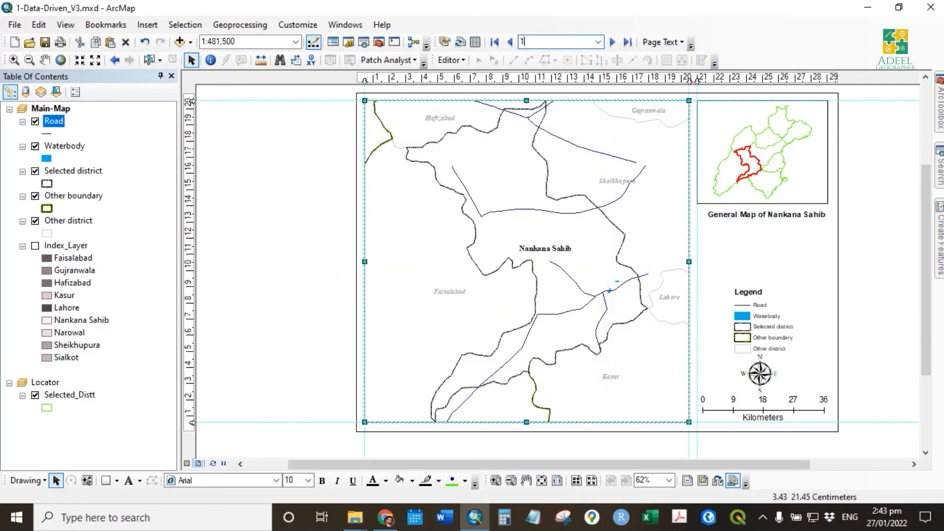
key("Return")
left_click(615, 42)
left_click(615, 42)
left_click(615, 42)
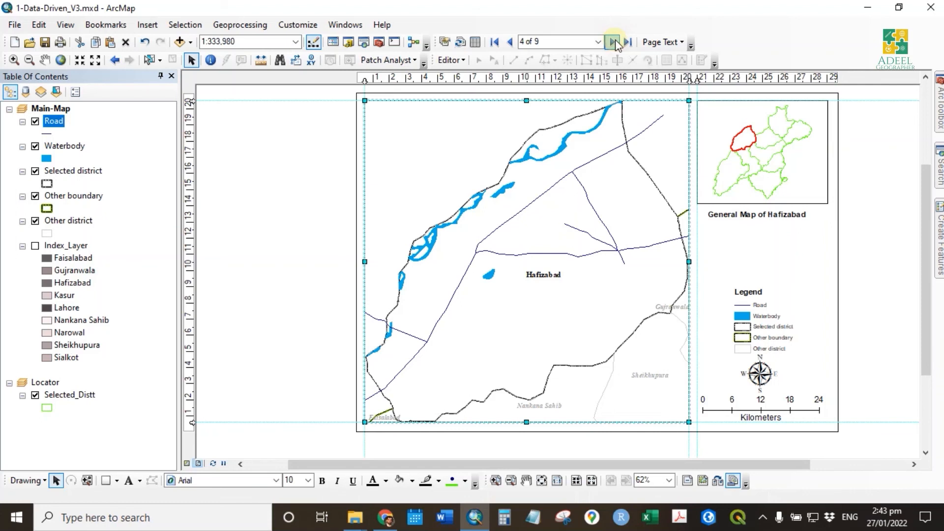
left_click(614, 41)
left_click(614, 42)
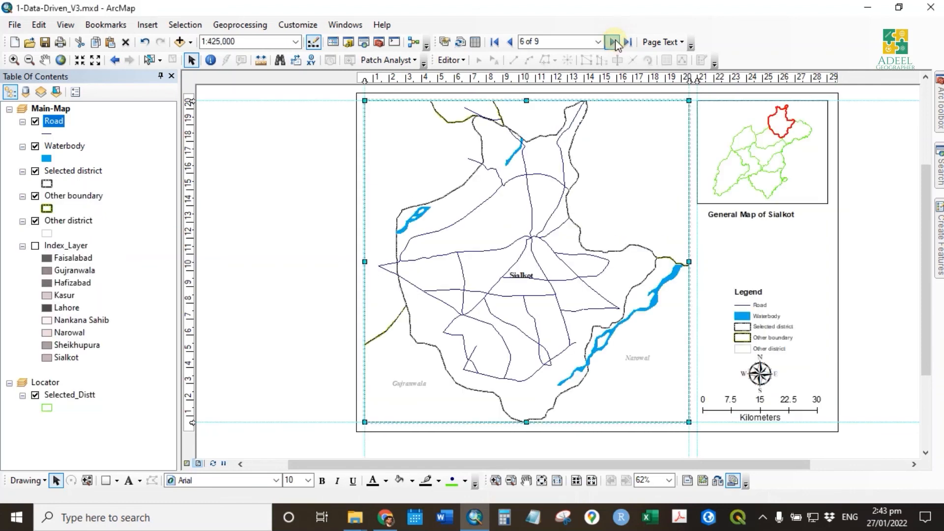
left_click(614, 42)
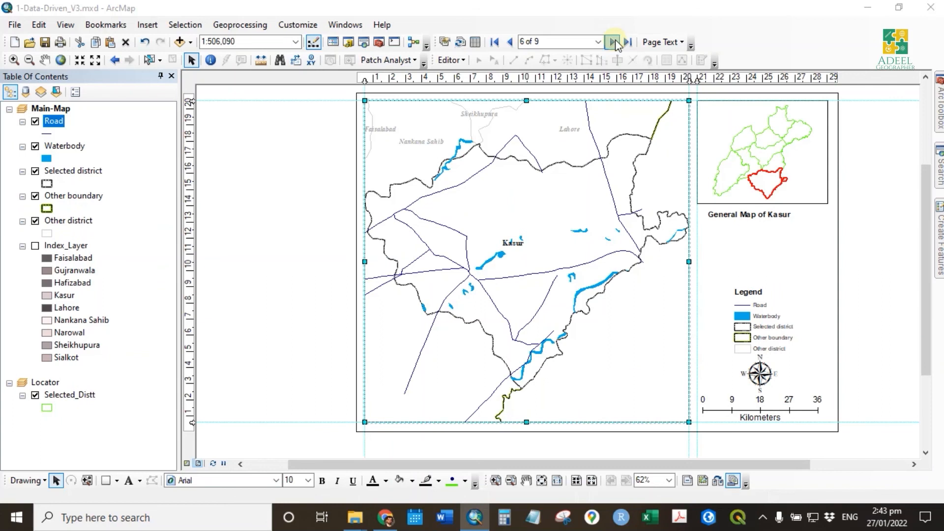